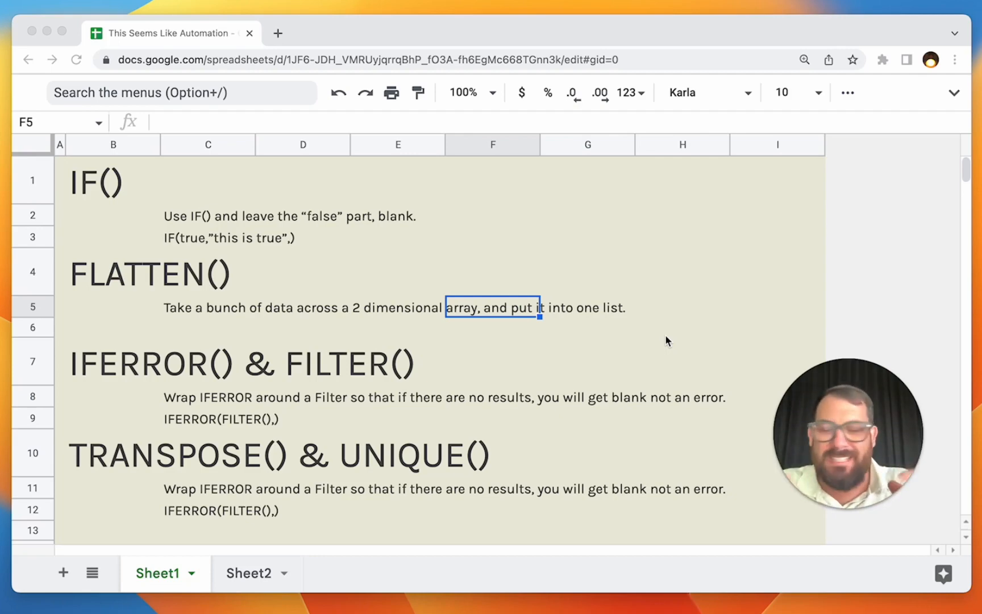
Step: Review the IF(), FLATTEN() and IFERROR() & FILTER() headings and notes on Sheet1
click(556, 307)
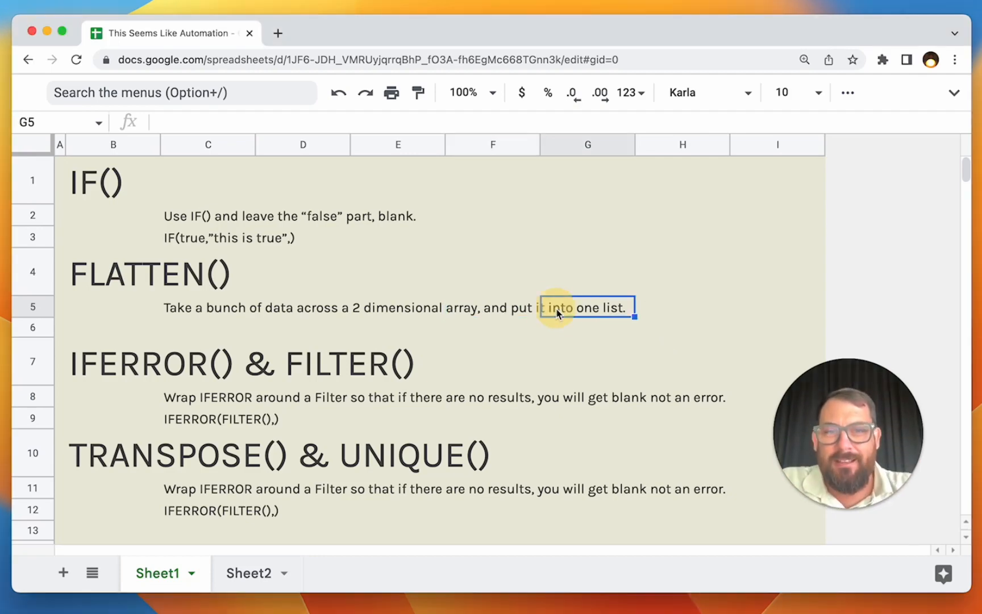
click(693, 310)
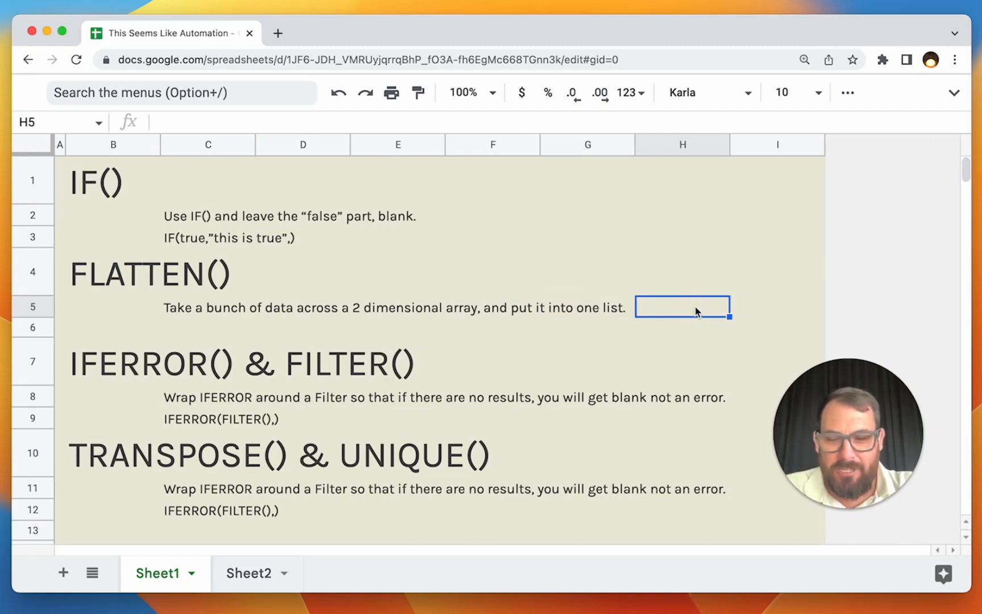
click(250, 197)
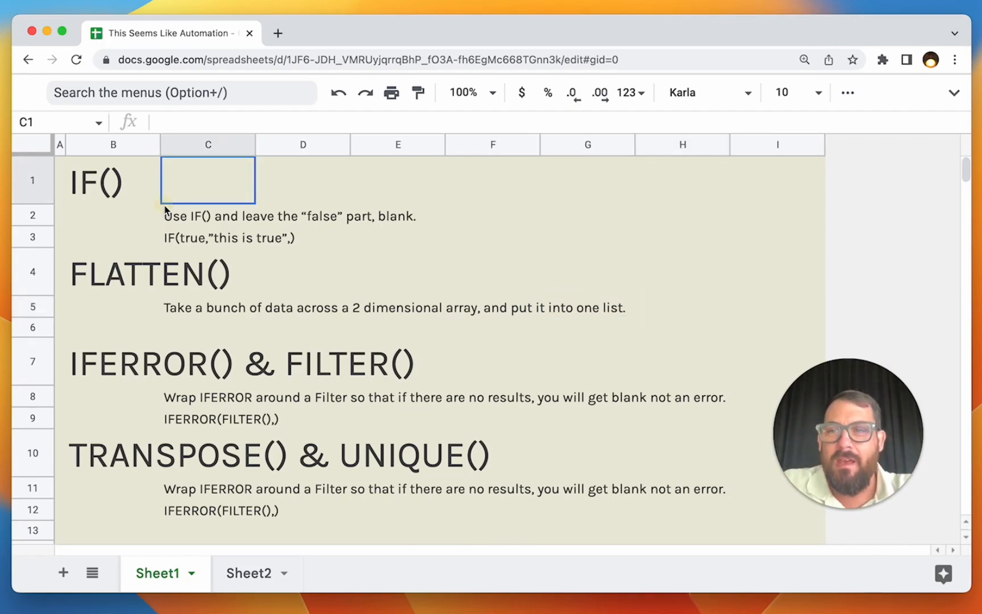
click(111, 202)
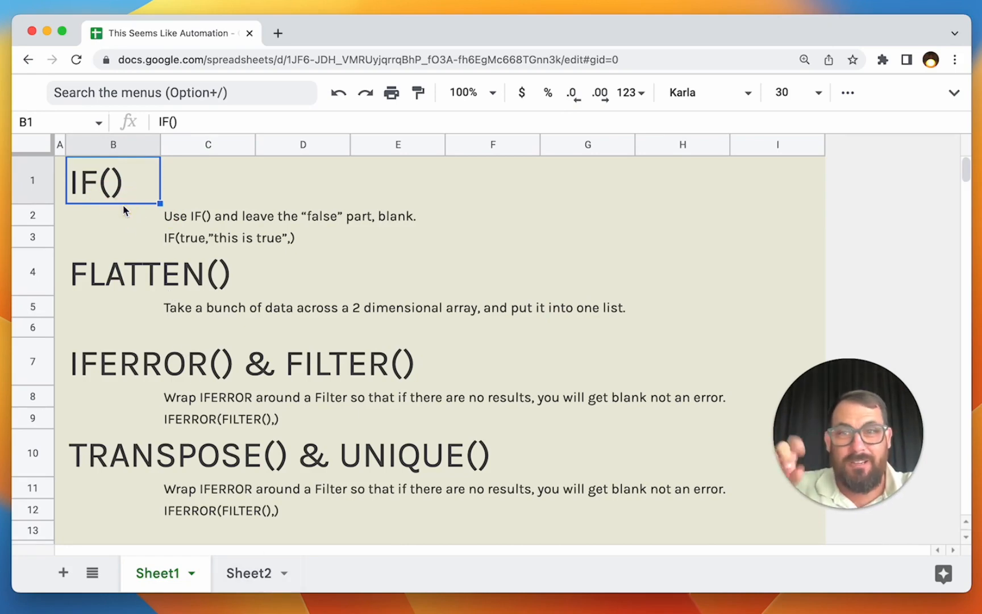
click(130, 277)
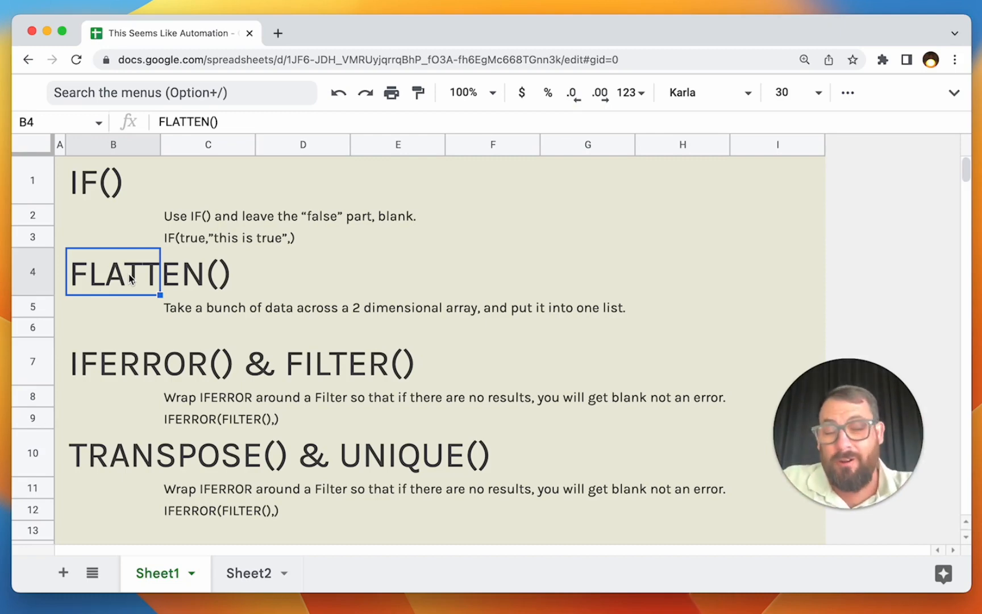
click(99, 358)
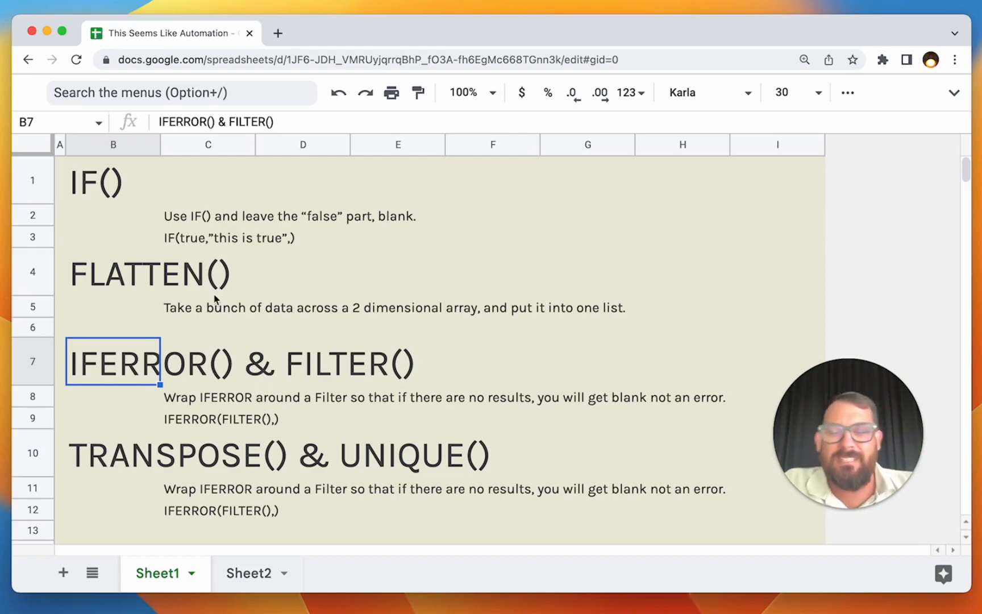
click(137, 198)
Step: Switch to Sheet2 and examine the Task 1 row with its checkbox cell
click(253, 574)
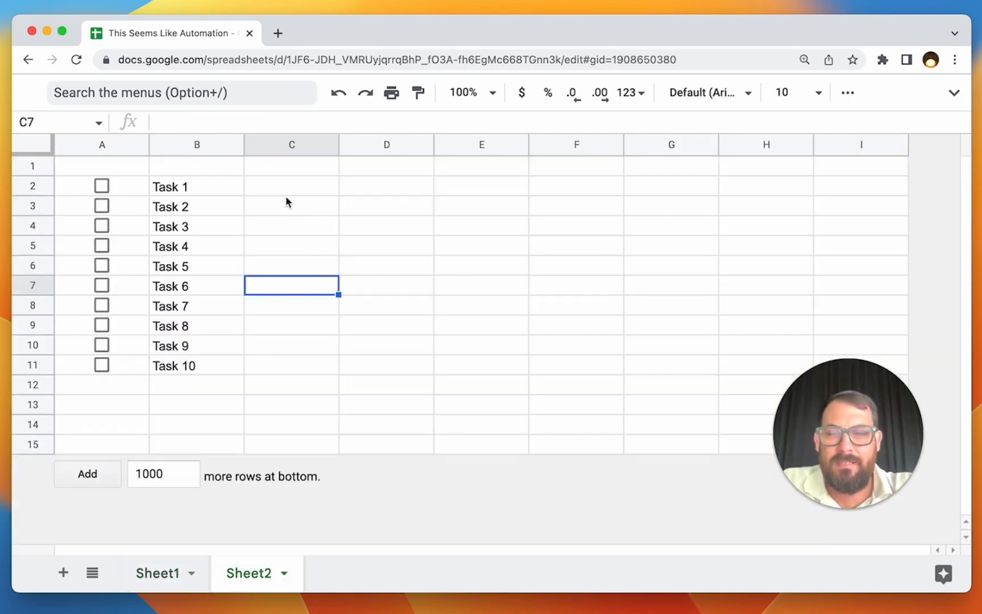
click(210, 192)
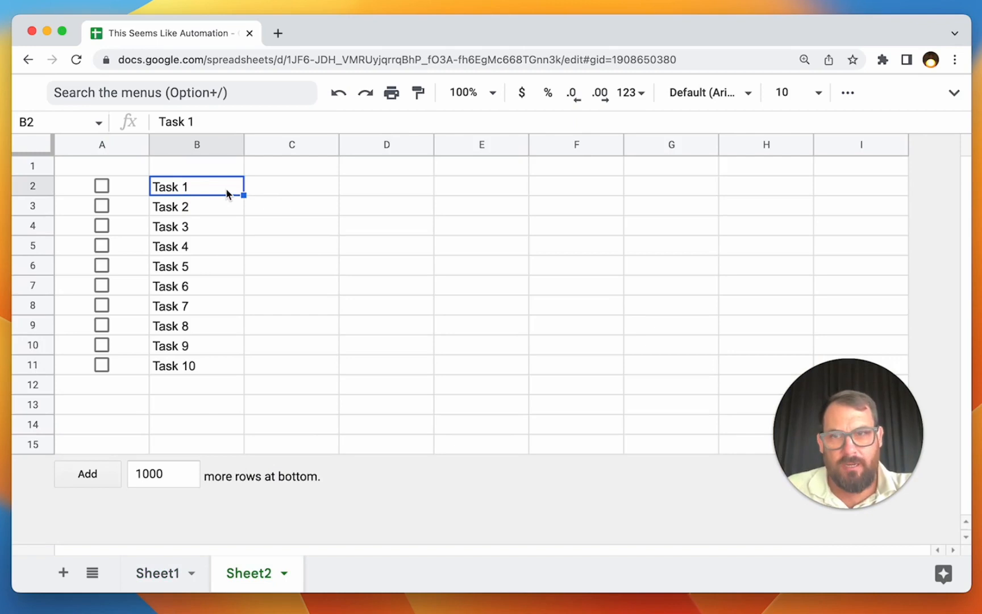
click(126, 190)
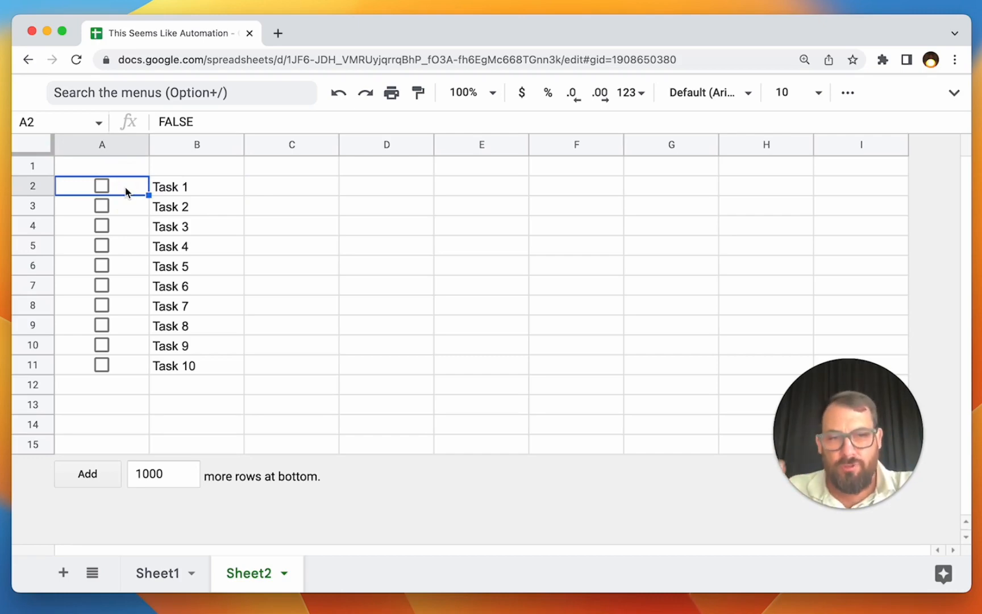
Step: Enter the formula =if(A2,"done","Task 1") in cell C2
click(256, 192)
double_click(261, 188)
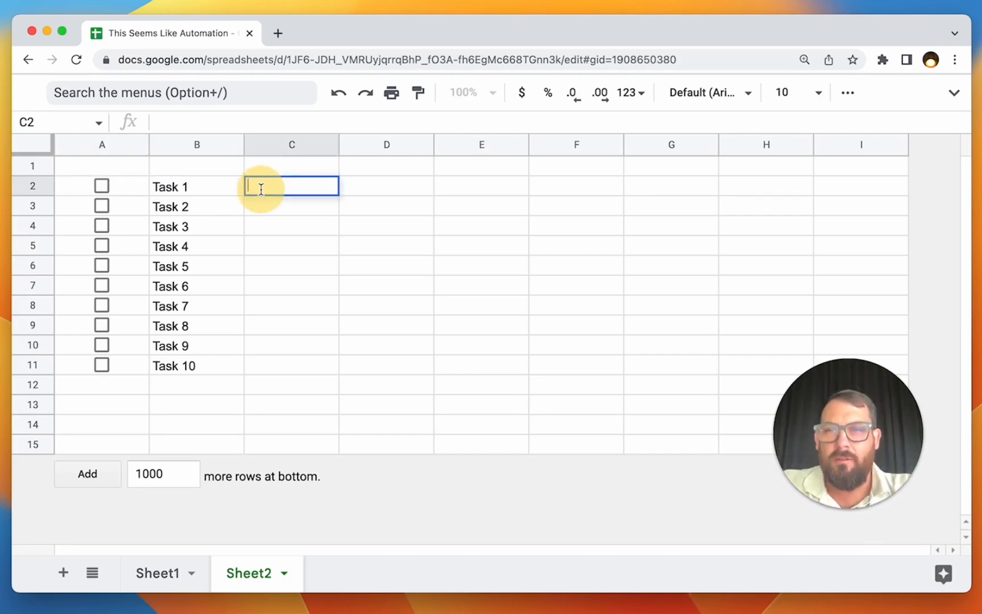
text(=if()
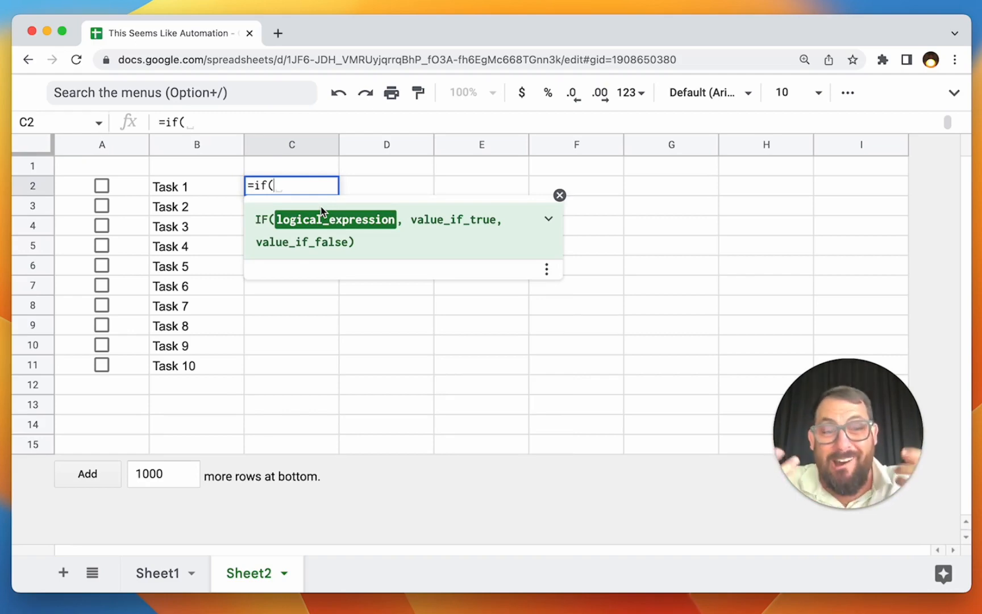
click(123, 183)
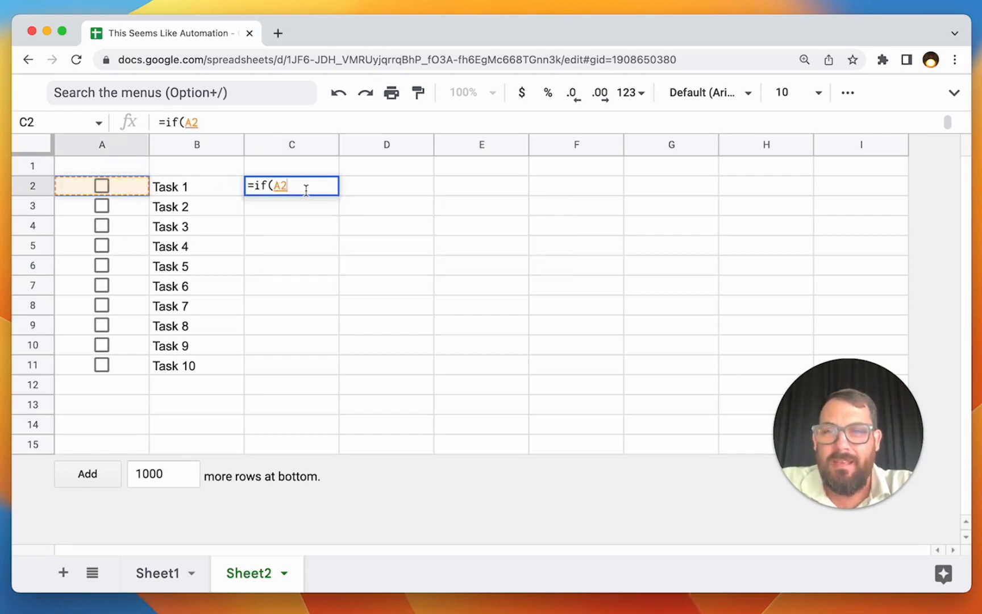
text(,)
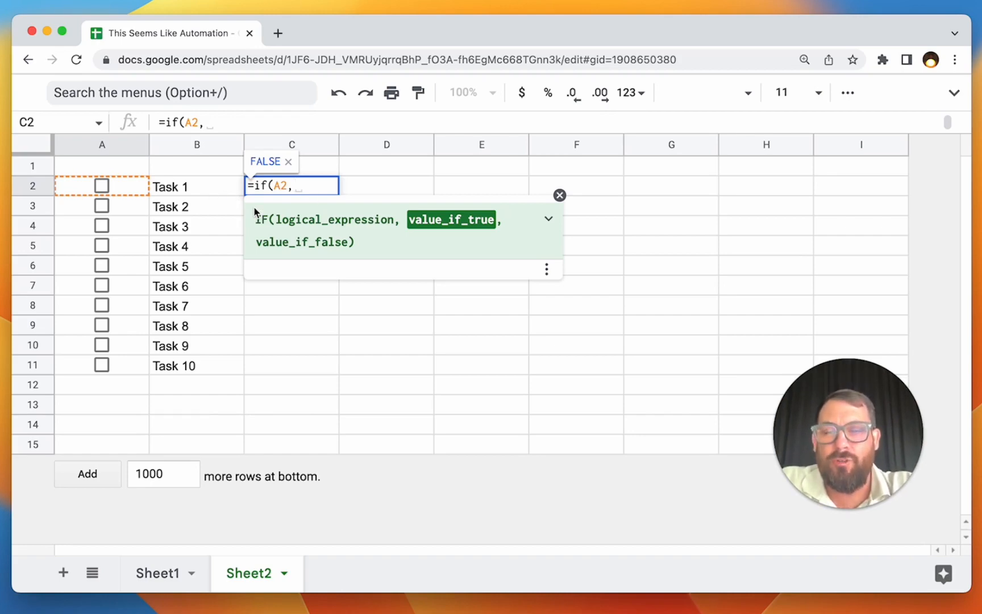
text("done",)
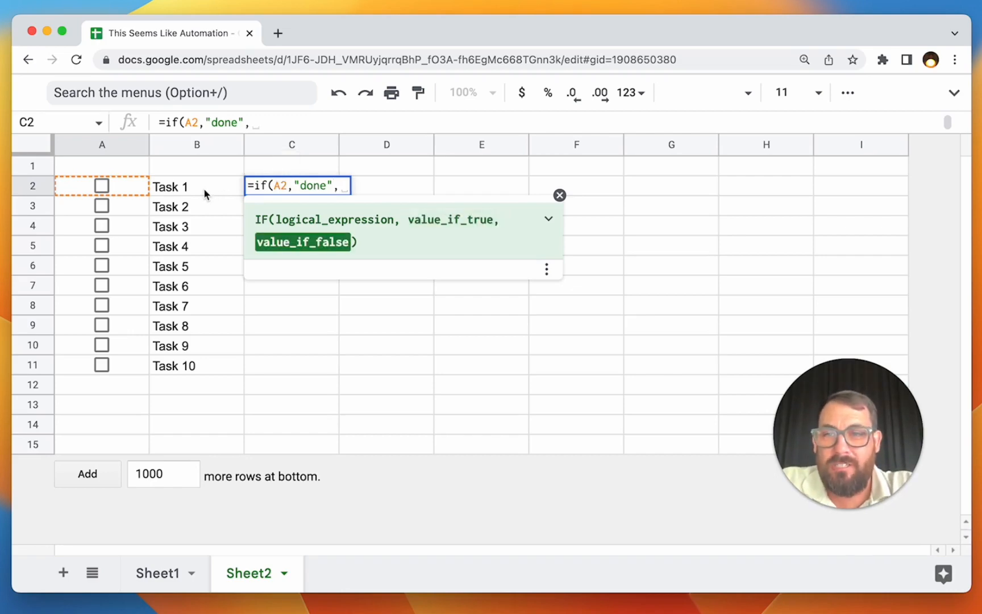
key(BackSpace)
text("Task1)
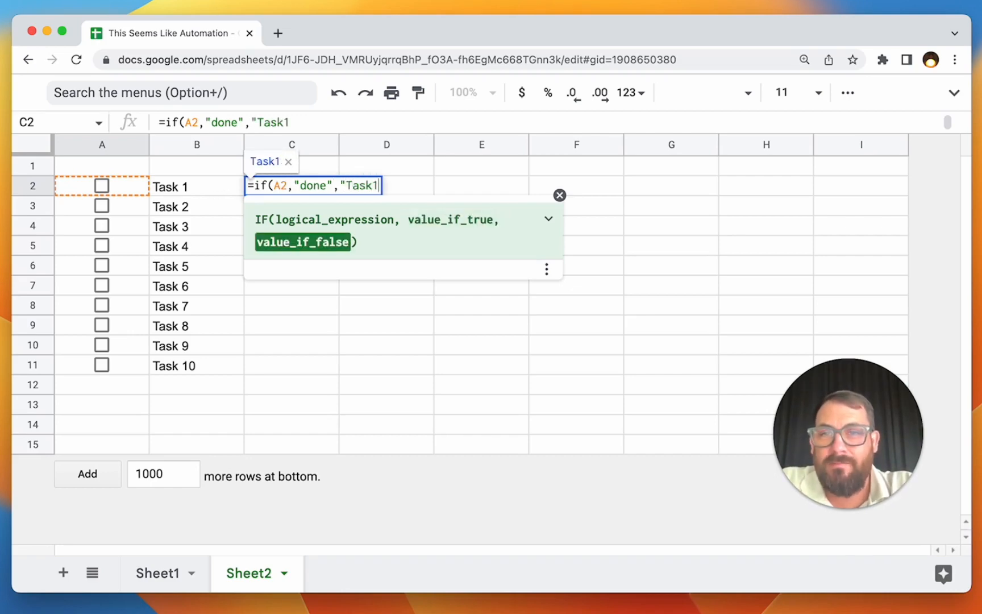
key(BackSpace)
text(1"))
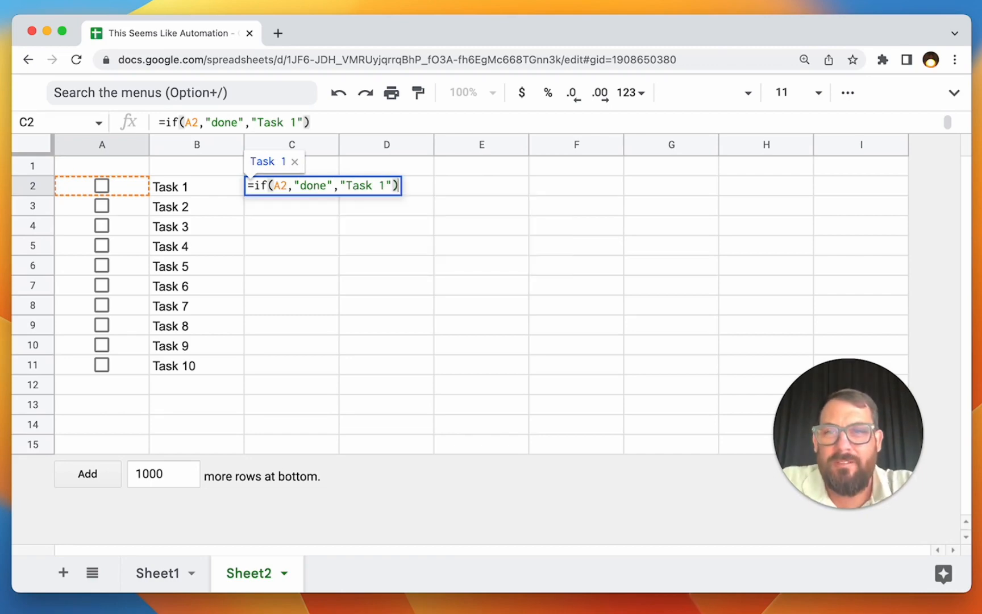
key(Return)
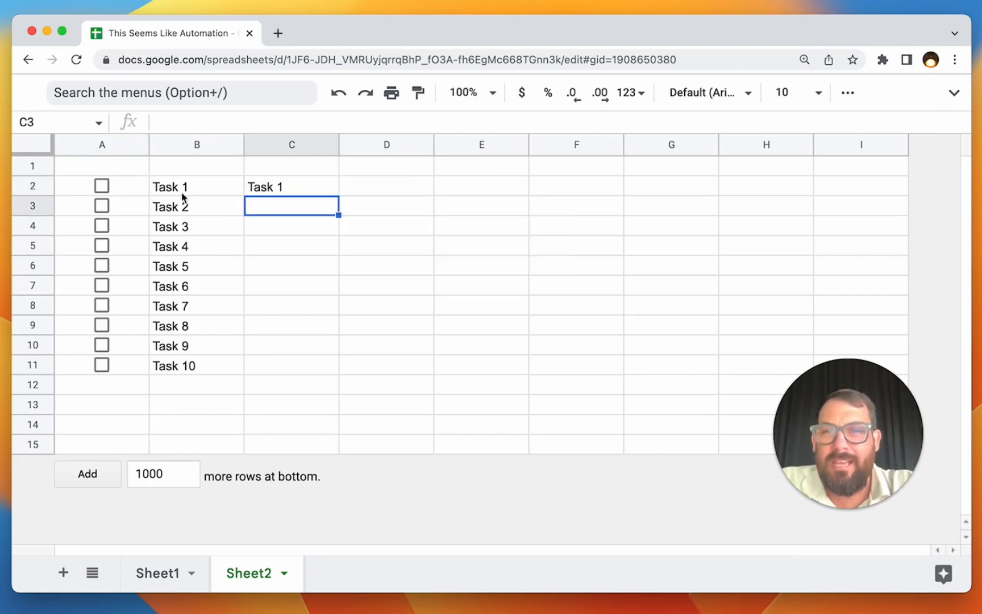
Step: Test the C2 formula by ticking the Task 1 checkbox, and inspect the formula without changing it
click(102, 187)
click(279, 189)
double_click(278, 189)
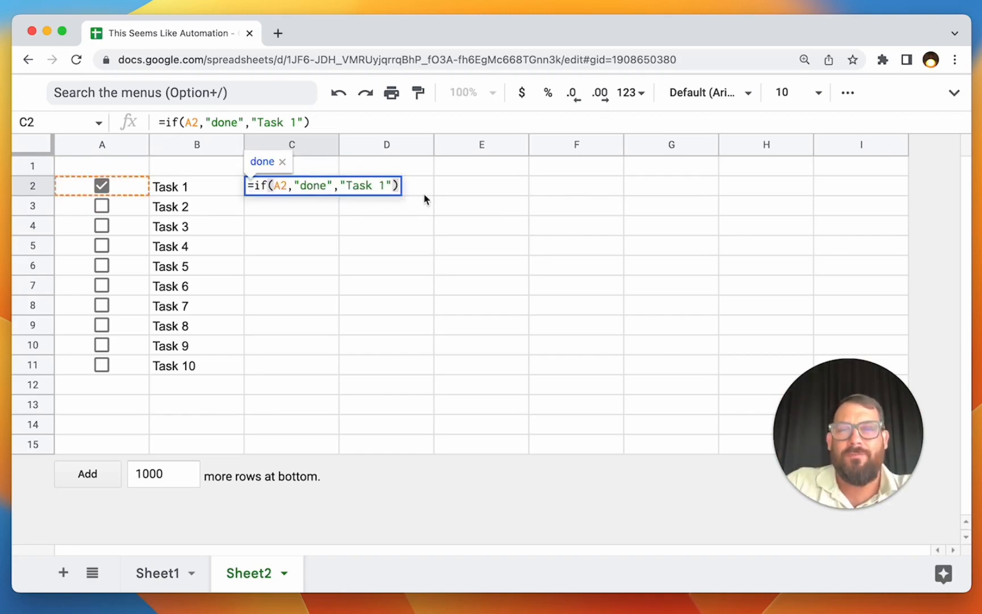
key(Escape)
drag(79, 191, 350, 345)
click(266, 212)
click(267, 192)
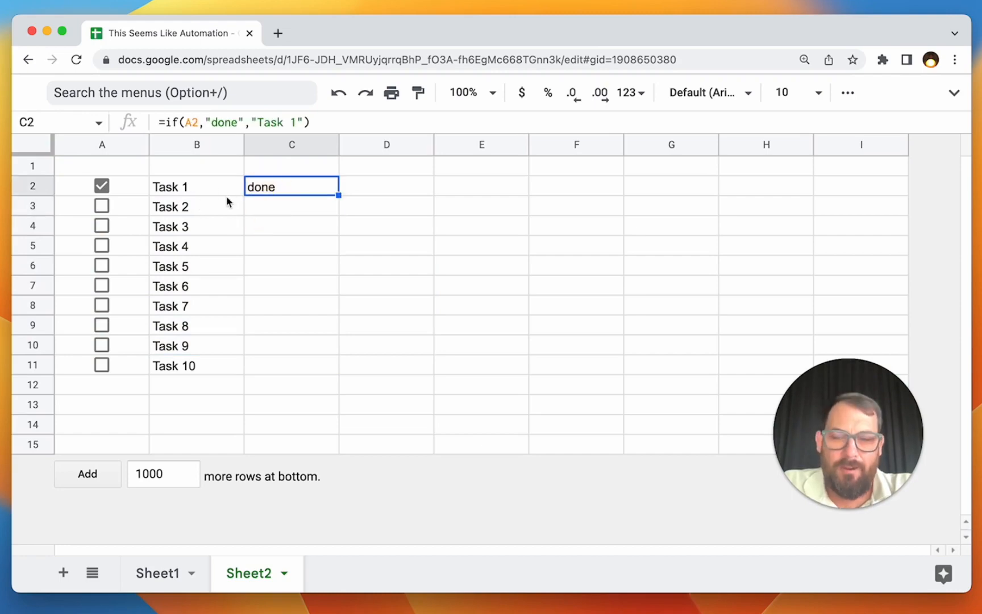
Step: Replace the "Task 1" text in C2's formula with a reference to B2 and accept the suggested autofill down to C11
drag(226, 193, 217, 371)
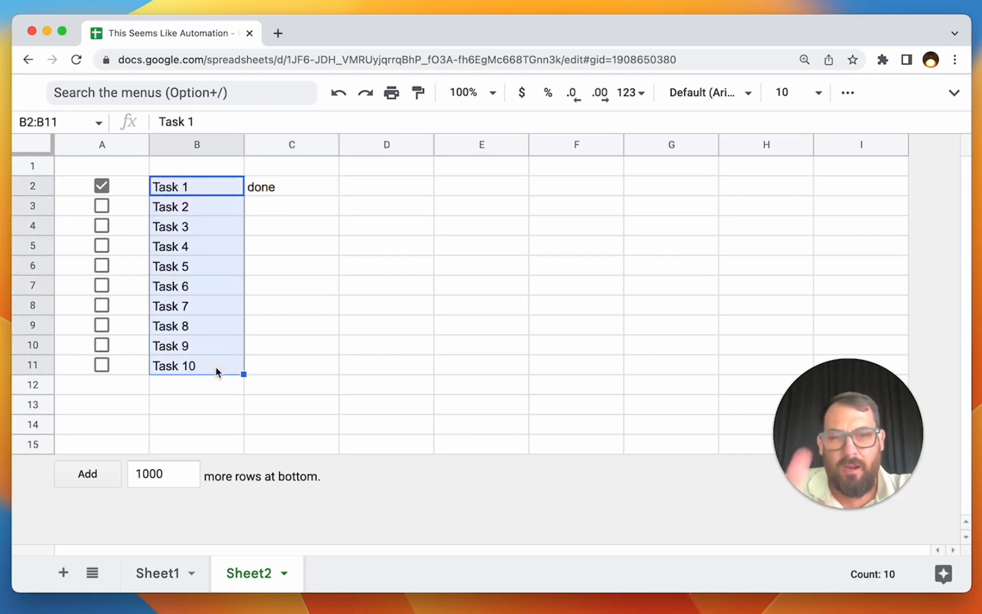
click(311, 187)
double_click(311, 187)
drag(342, 186, 394, 187)
key(BackSpace)
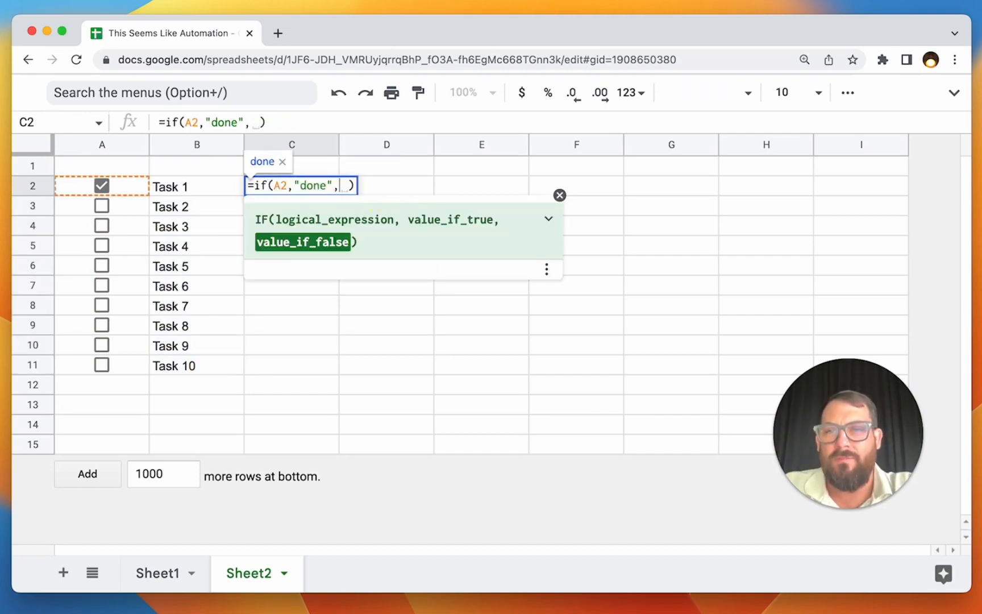
click(190, 187)
key(Return)
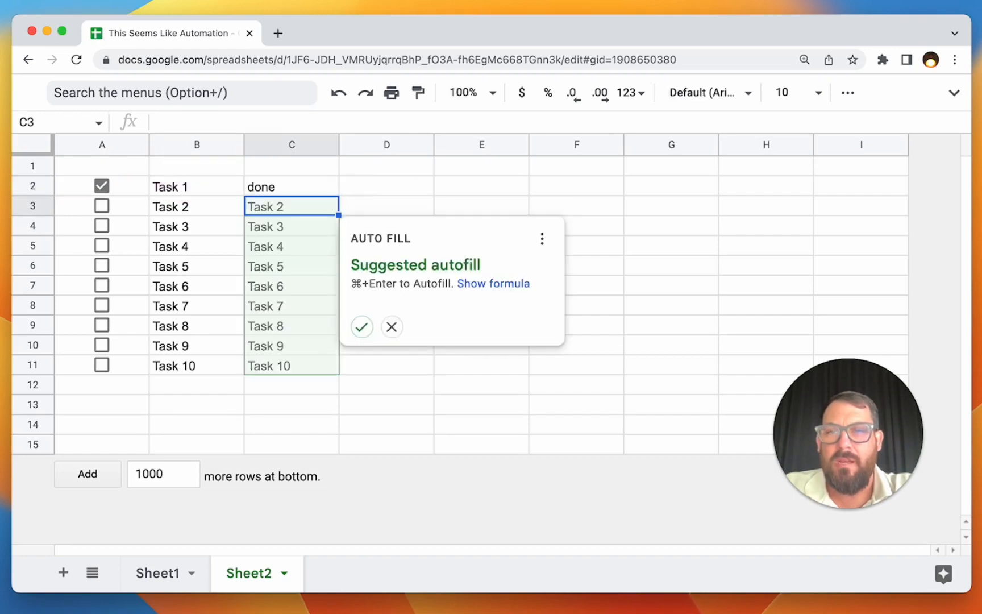
key(super+Return)
Step: Tick the checkboxes of Task 2, Task 3 and Task 4, and select the task names in B2:B11
click(103, 206)
click(102, 226)
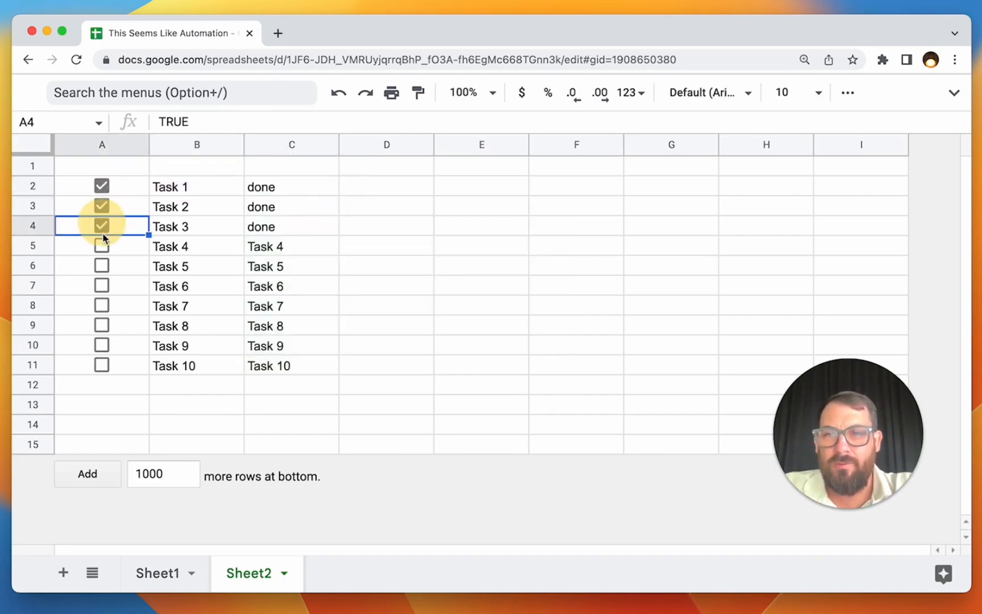
click(102, 247)
drag(167, 192, 182, 364)
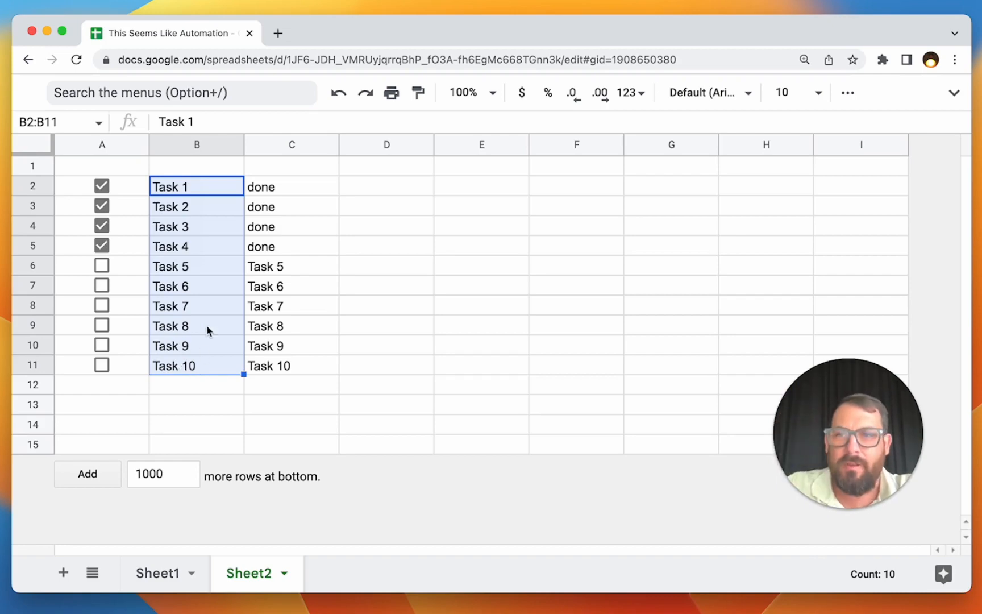
Step: Clear the checkboxes of Task 4, Task 3, Task 2 and Task 1
click(103, 247)
click(103, 226)
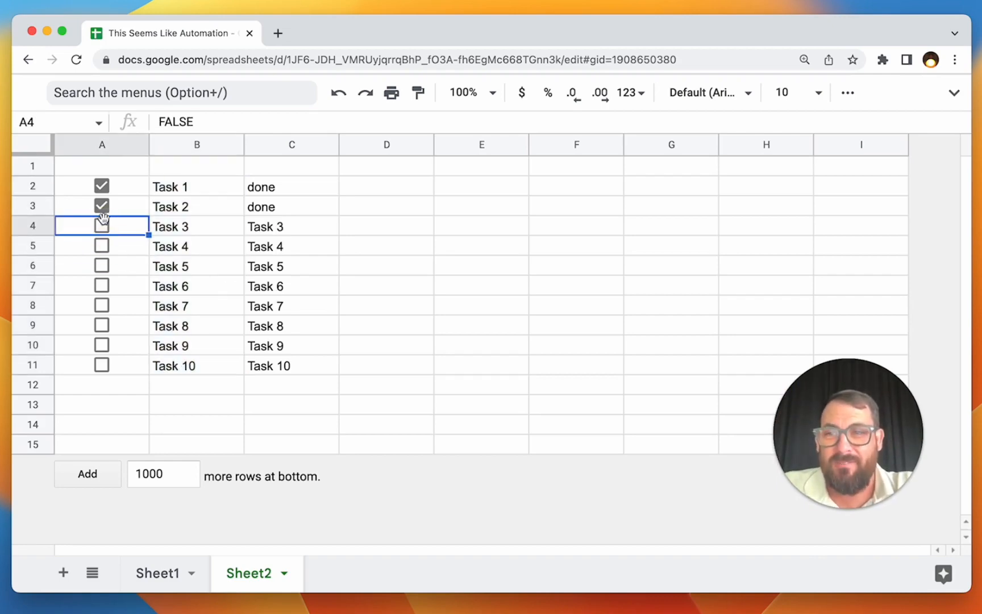
click(102, 206)
click(103, 187)
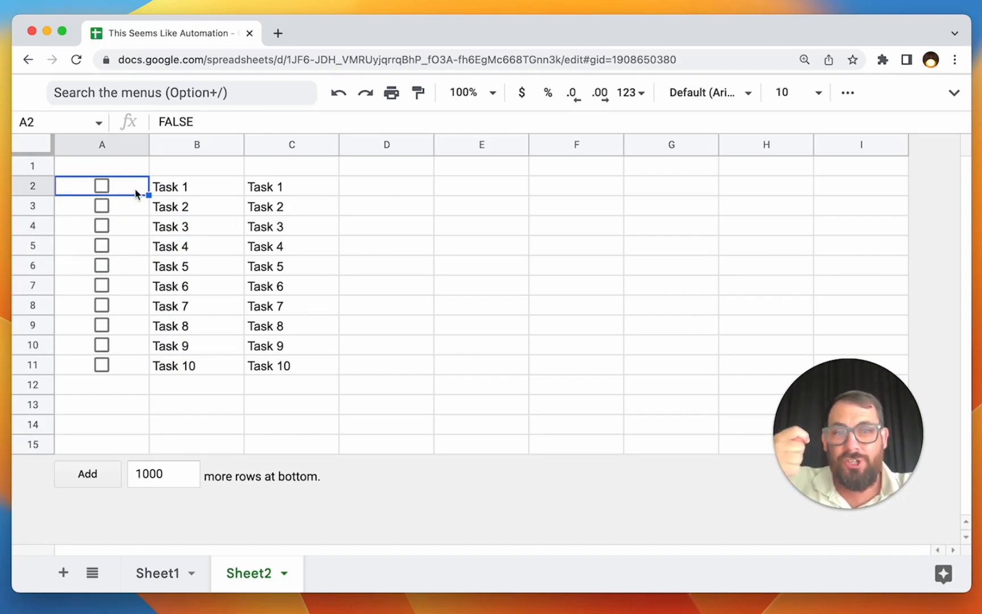
click(310, 212)
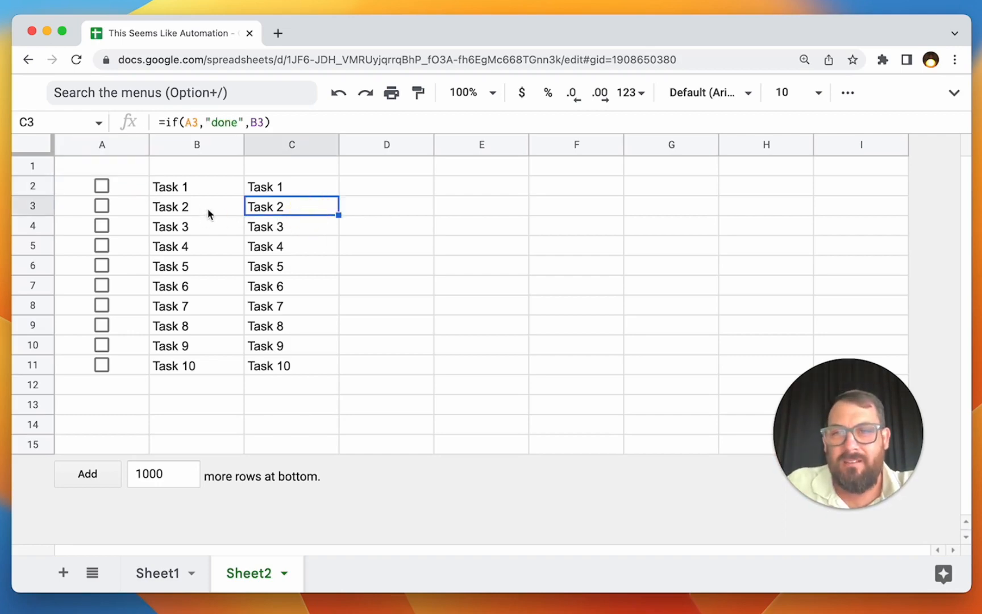
drag(208, 213, 208, 370)
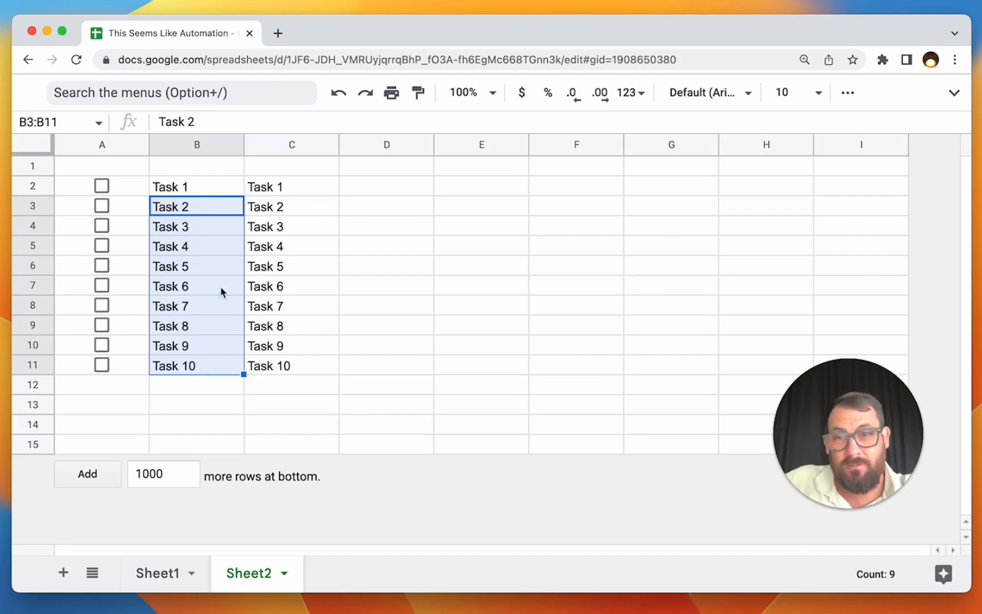
click(385, 192)
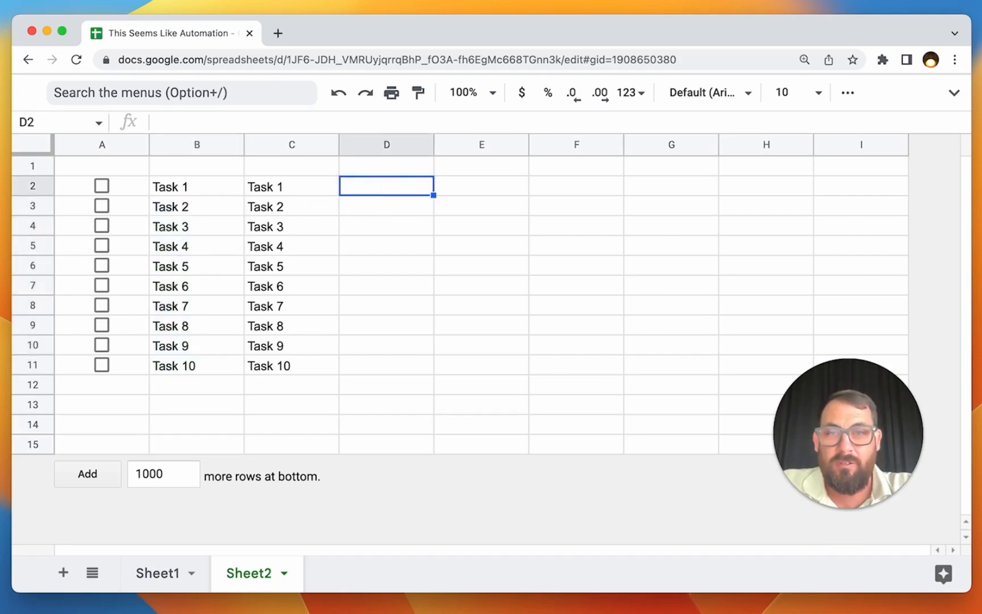
text(=)
click(124, 193)
text(, )
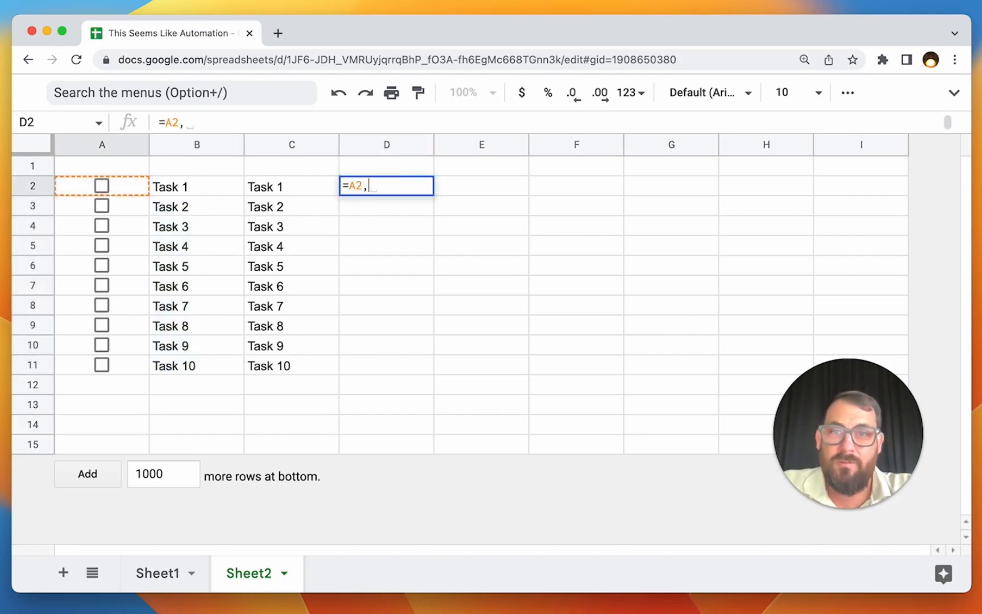
text(")
key(BackSpace)
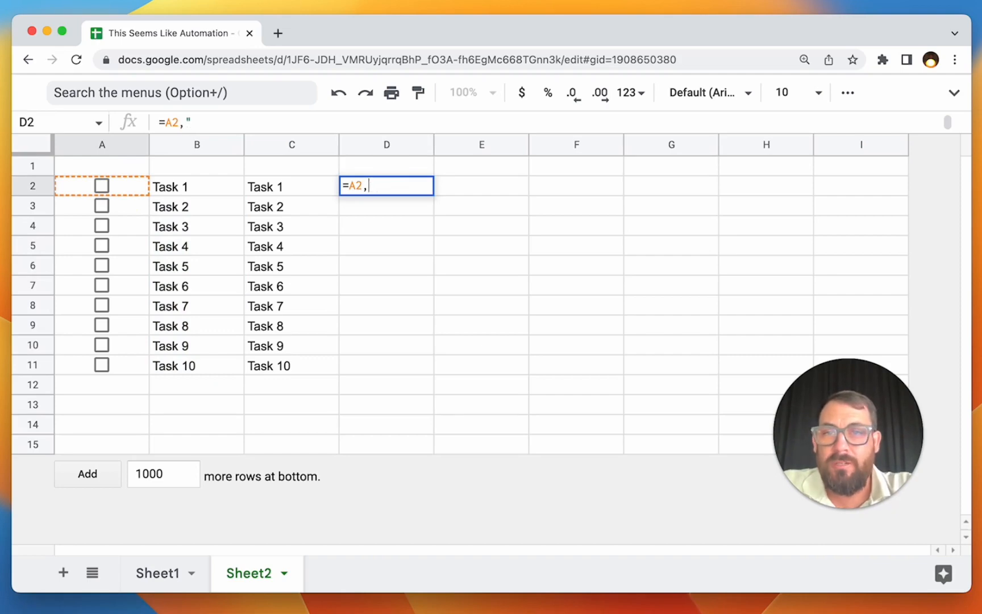
key(Escape)
Step: Enter "Task 1" in D2 and the formula =IF(A2,"Task 2",) in D3, leaving the false value blank
text(Task 1)
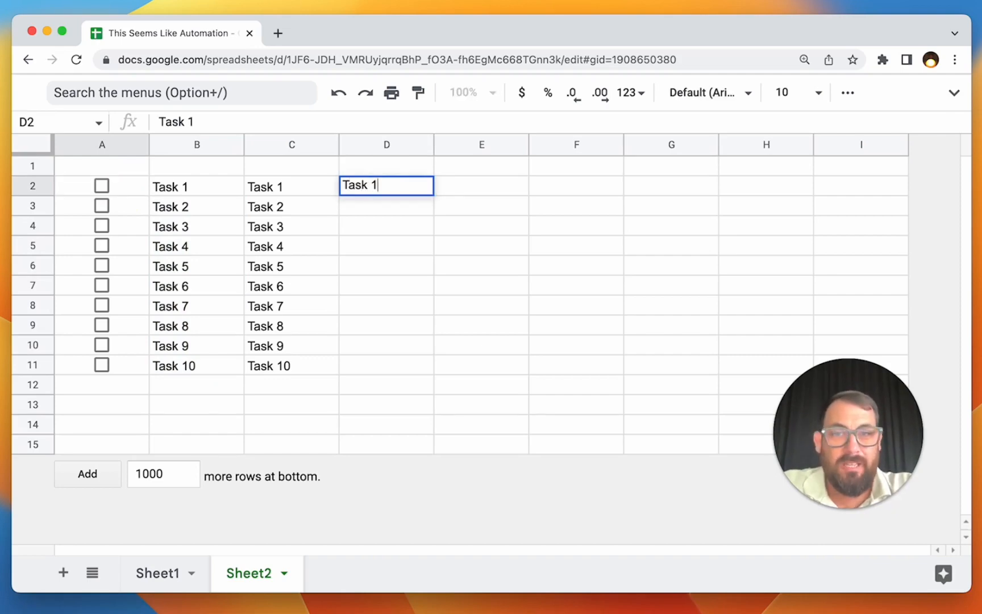
key(Return)
text(=IF()
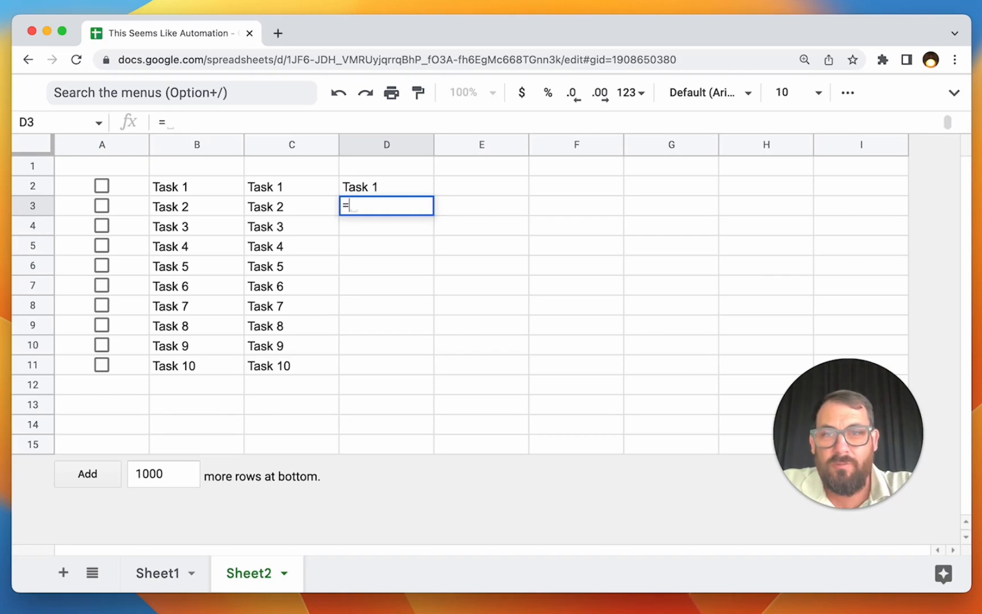
click(120, 186)
text(,)
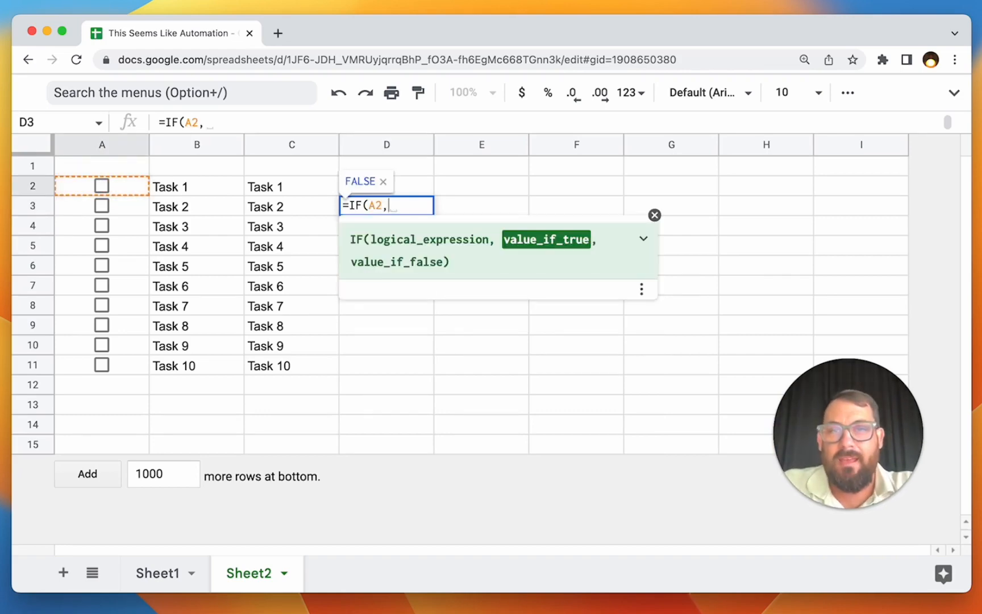
text("Task 2",)
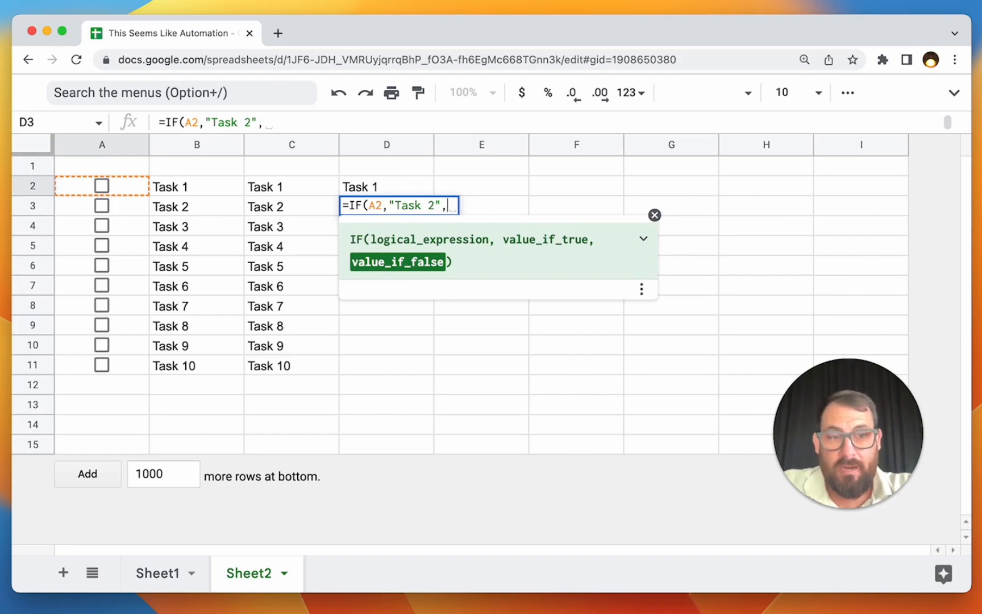
text())
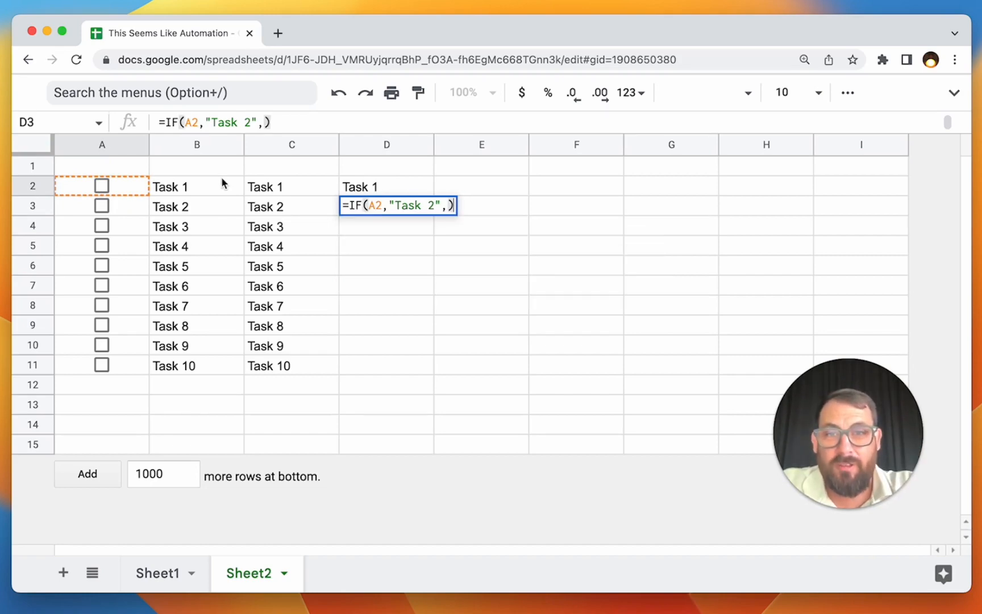
click(445, 205)
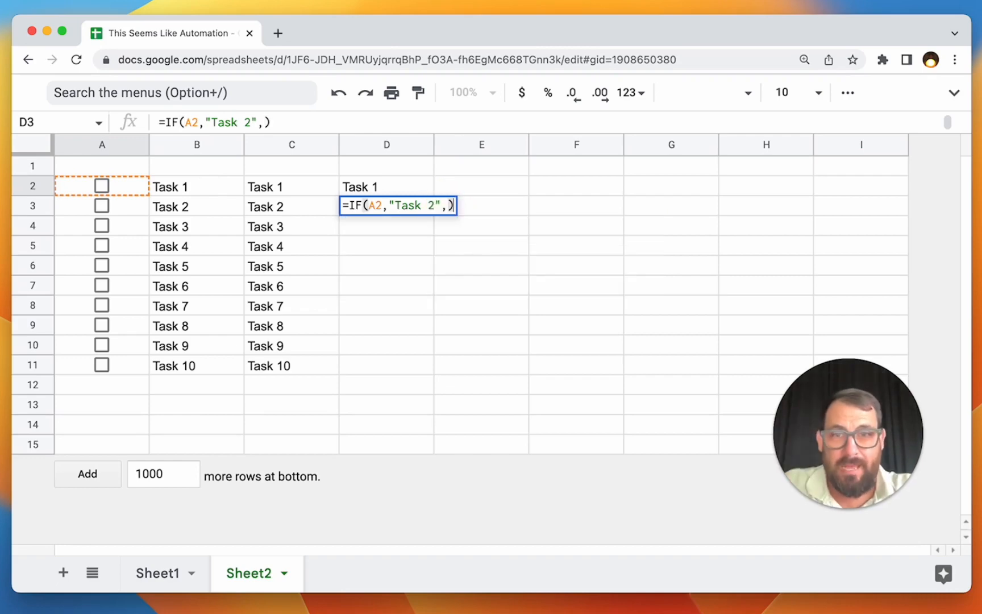
key(Return)
key(Up)
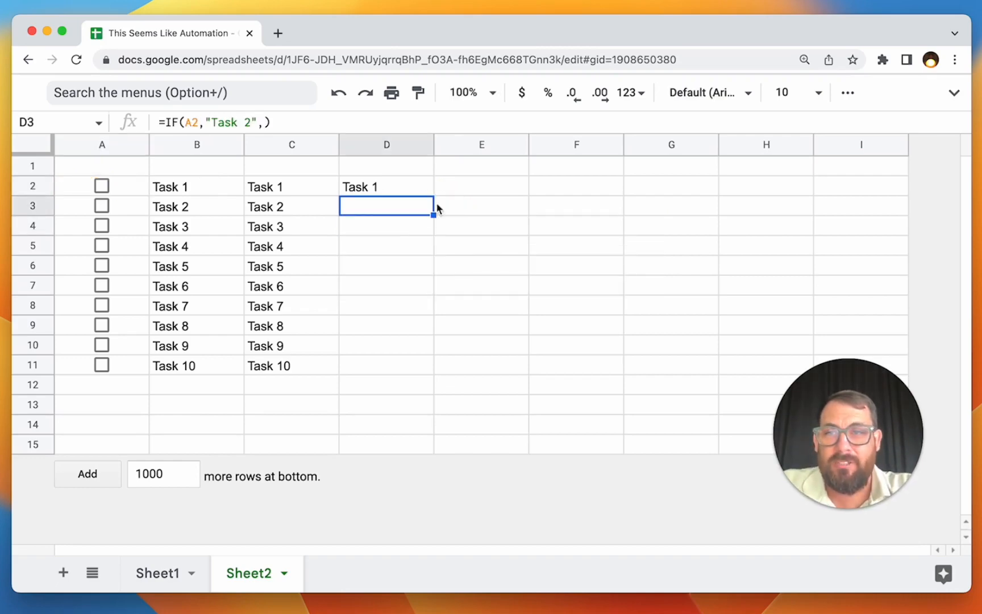
Step: Test D3's formula by ticking the Task 1 checkbox, and select D3
click(378, 189)
click(102, 186)
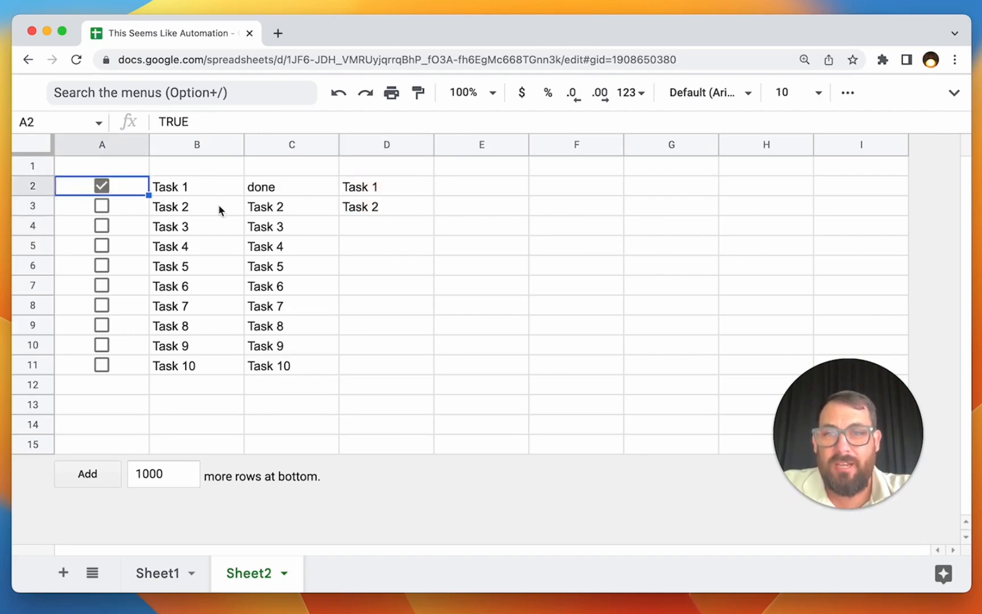
click(377, 211)
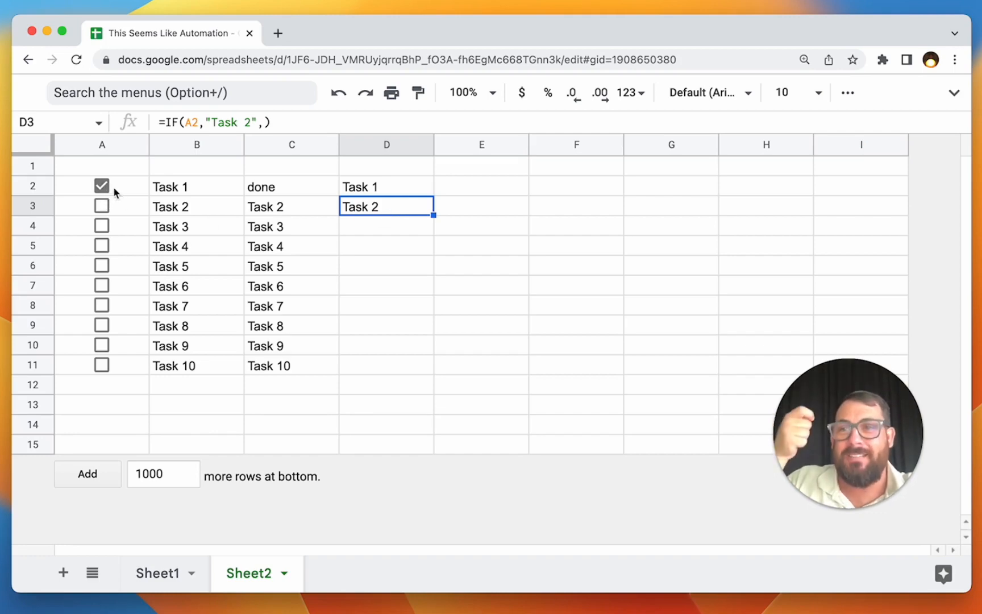
Step: Replace the "Task 2" text in D3's formula with a reference to B3
click(430, 218)
double_click(416, 210)
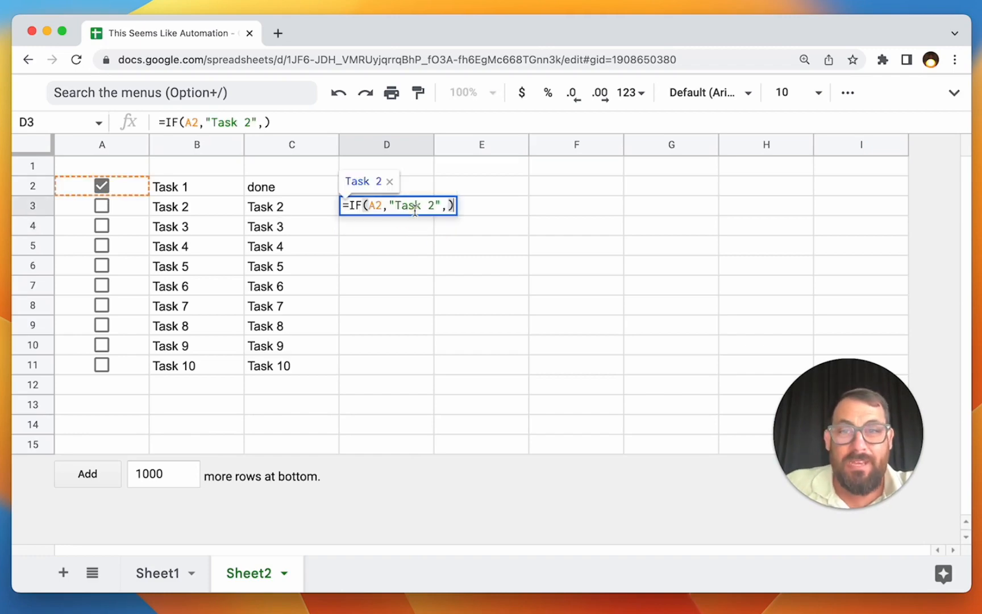
drag(390, 205, 446, 208)
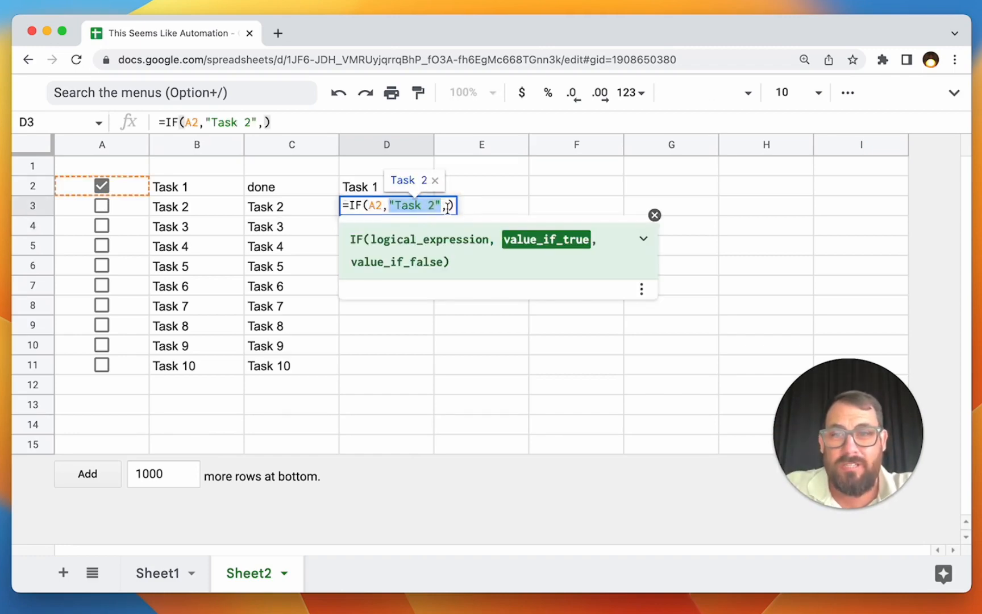
key(BackSpace)
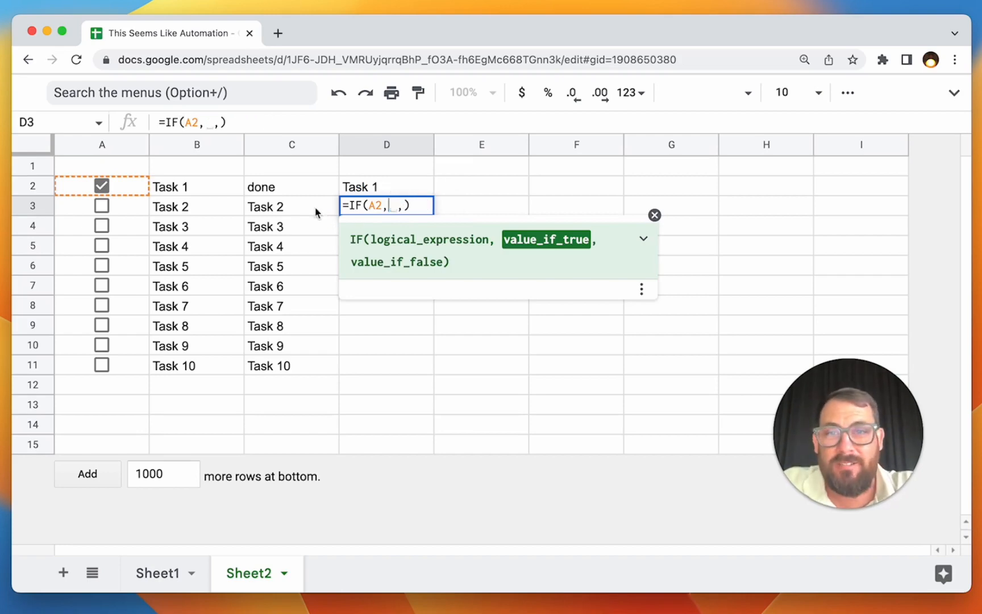
click(221, 210)
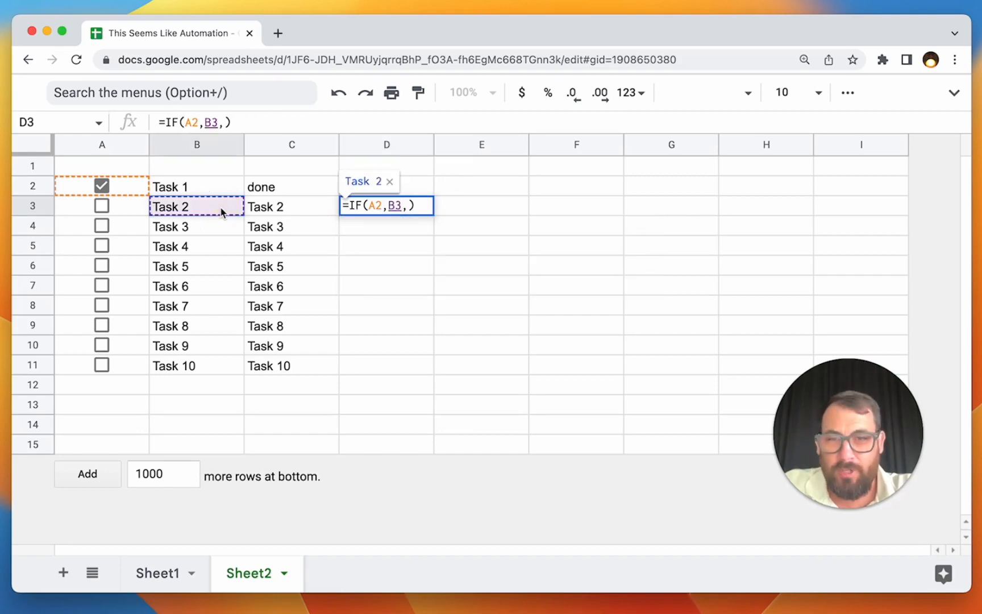
key(Return)
key(Up)
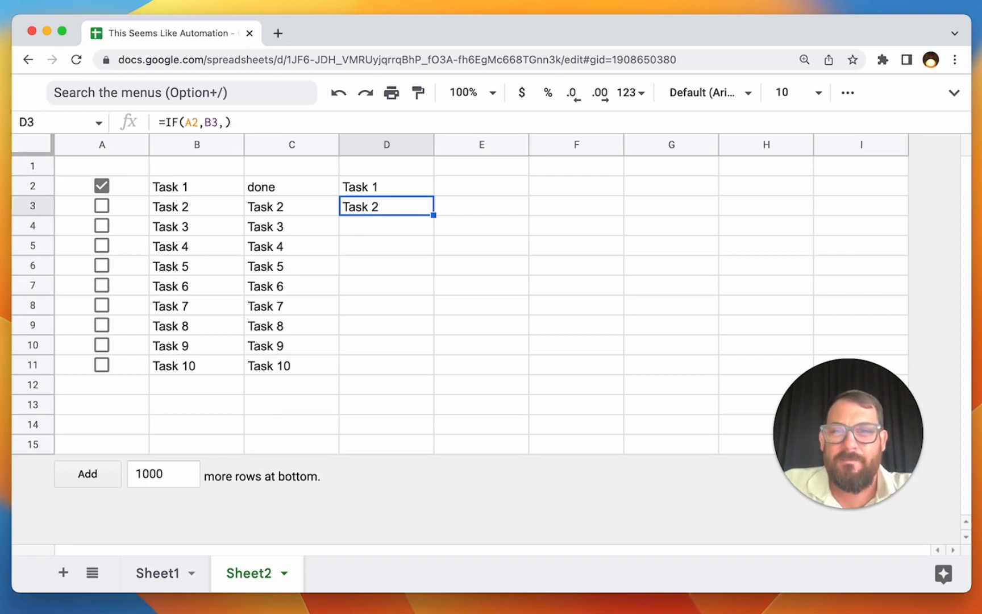
Step: Copy D3's formula down to D11 and inspect the adjusted references in D4 to D6
key(super+c)
shift+click(380, 363)
key(super+v)
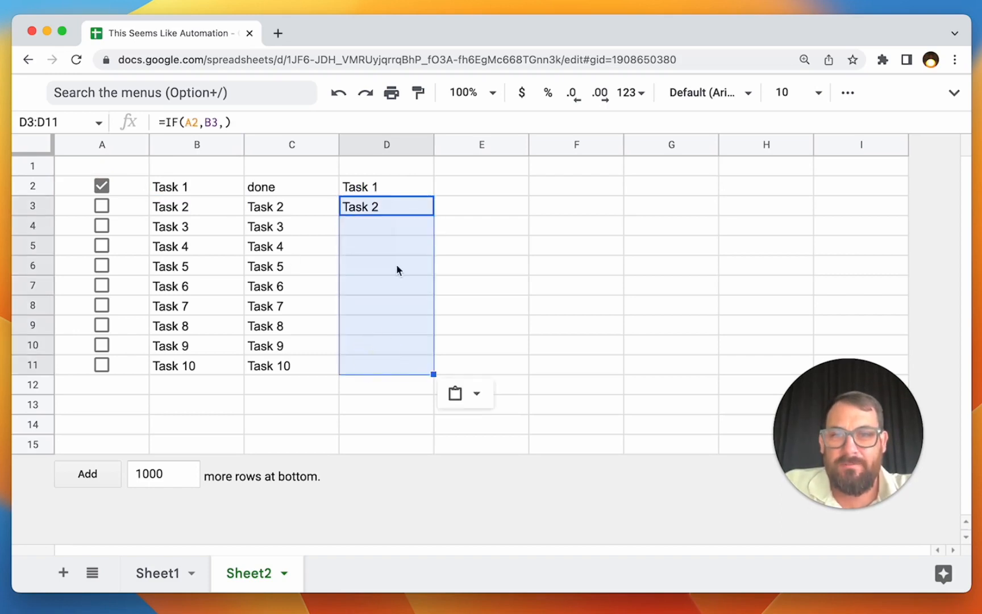
click(388, 246)
click(384, 222)
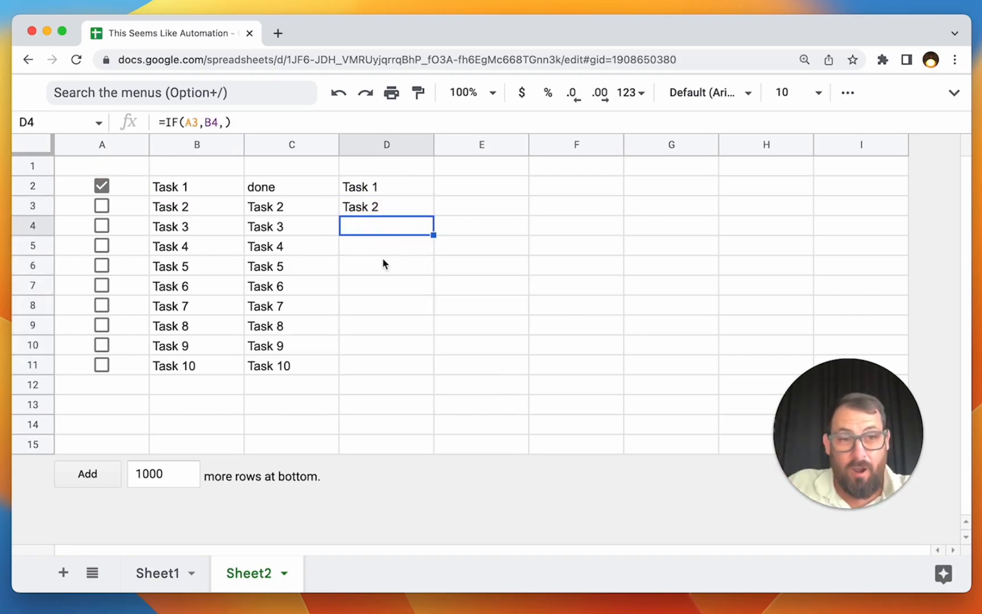
key(Down)
key(Down)
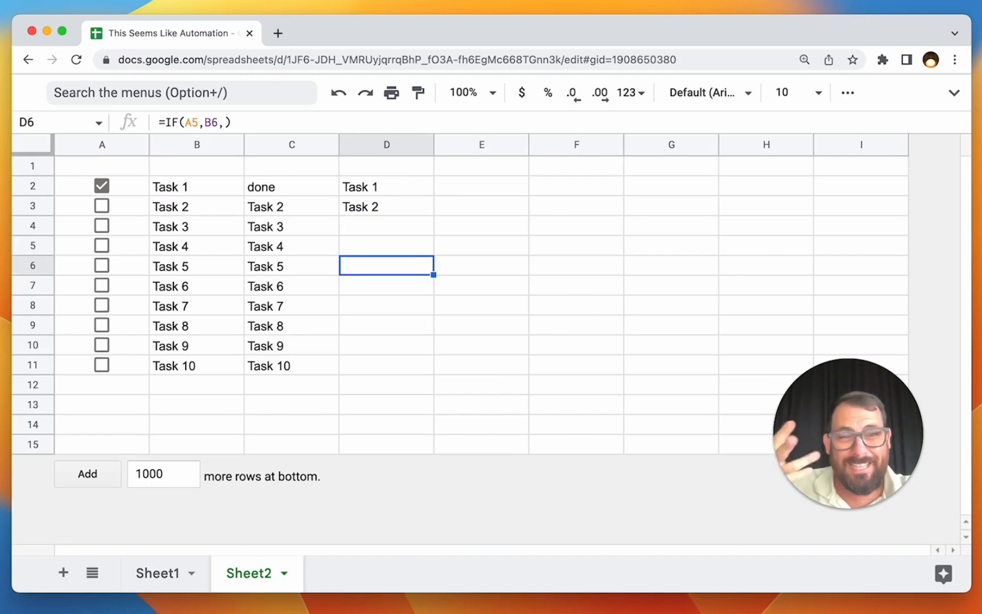
Step: Tick the Task 2 and Task 3 checkboxes, checking the formulas in D4 and D5
click(101, 207)
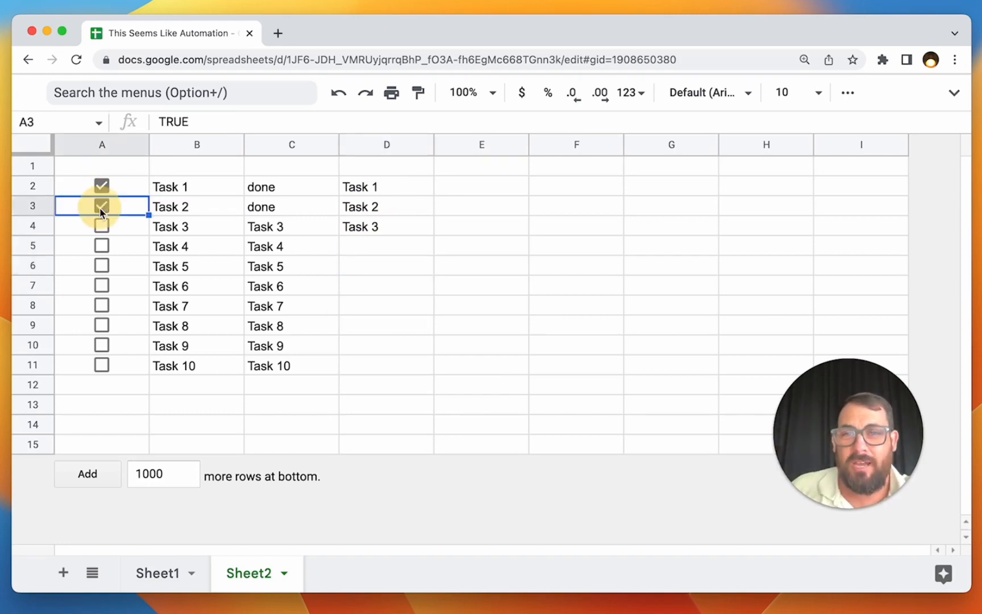
click(400, 227)
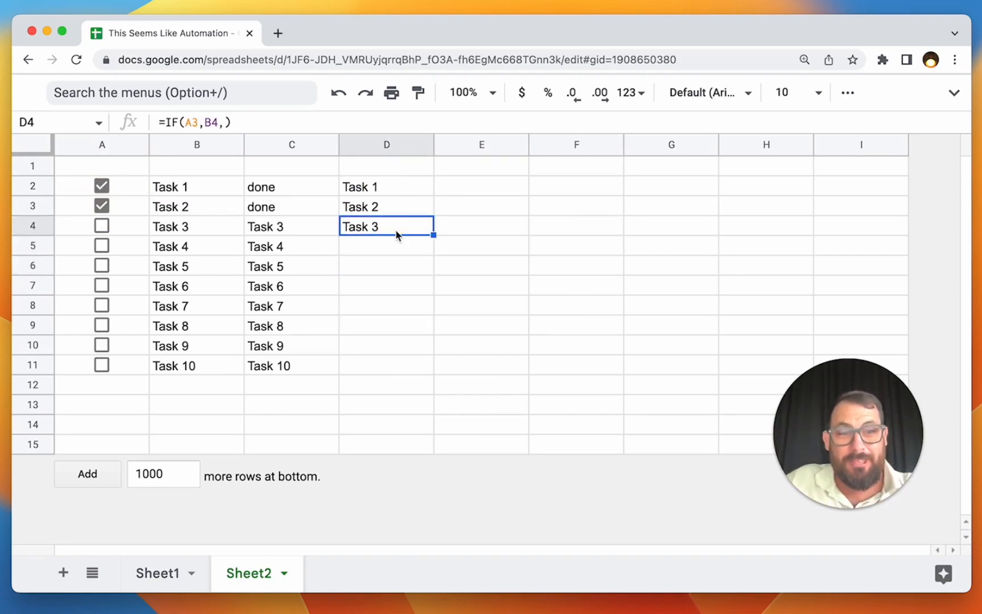
click(102, 226)
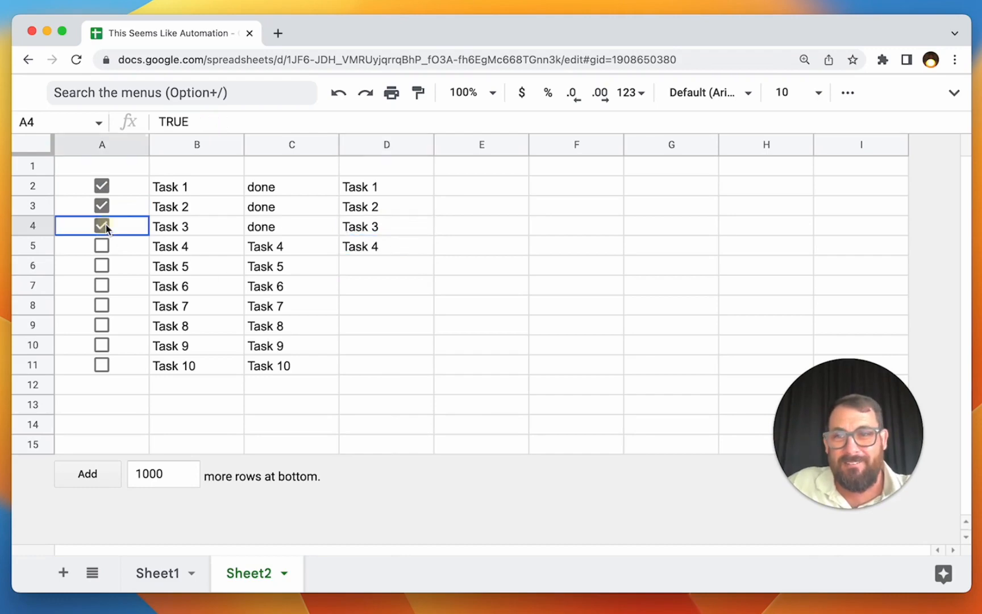
click(388, 249)
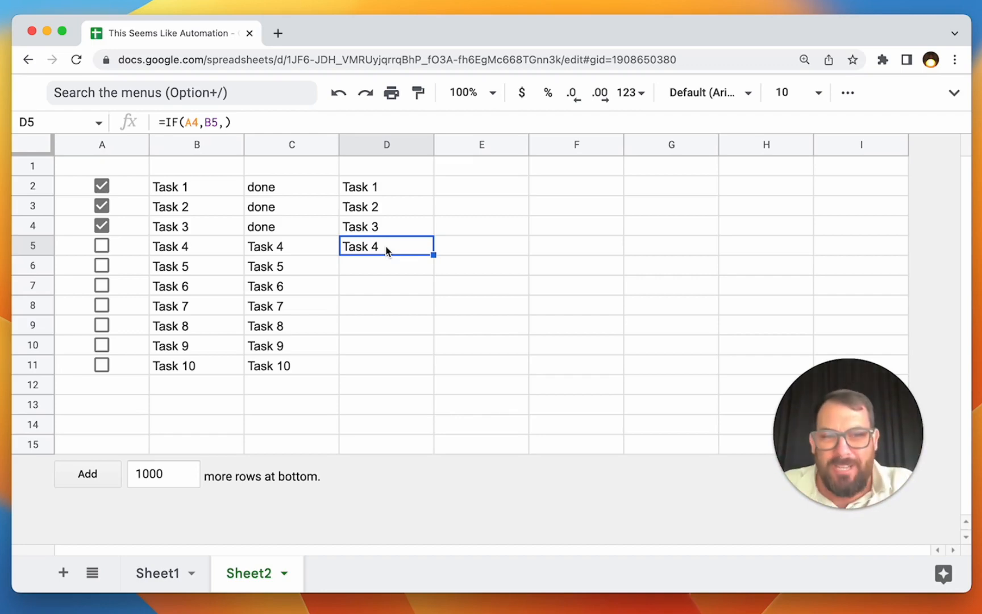
Step: Look at the FLATTEN() heading on Sheet1 and return to Sheet2
click(162, 574)
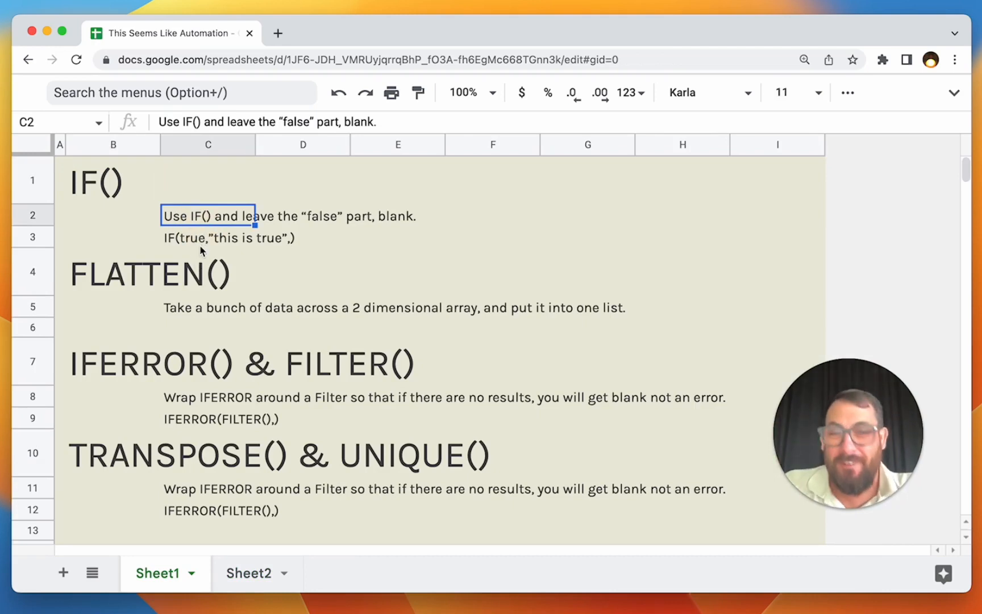
click(188, 263)
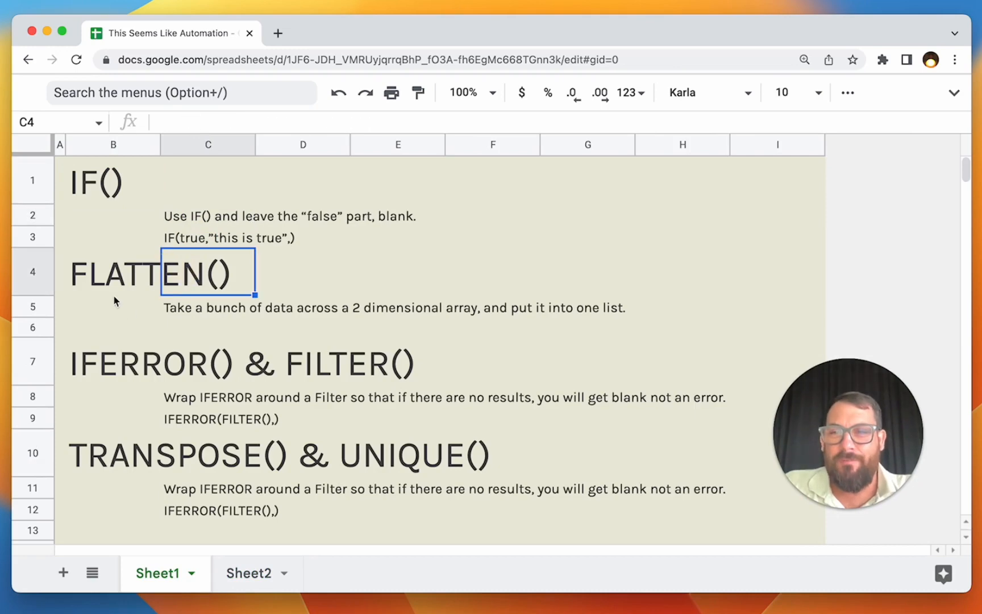
click(113, 291)
click(249, 575)
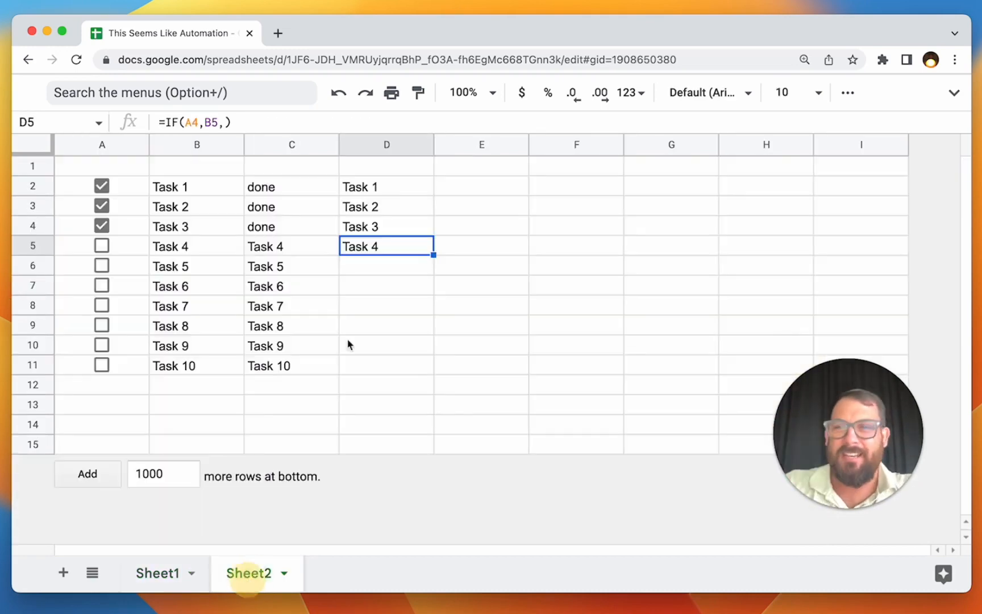
Step: Add a new sheet and enter "Task 1" in B3
click(64, 573)
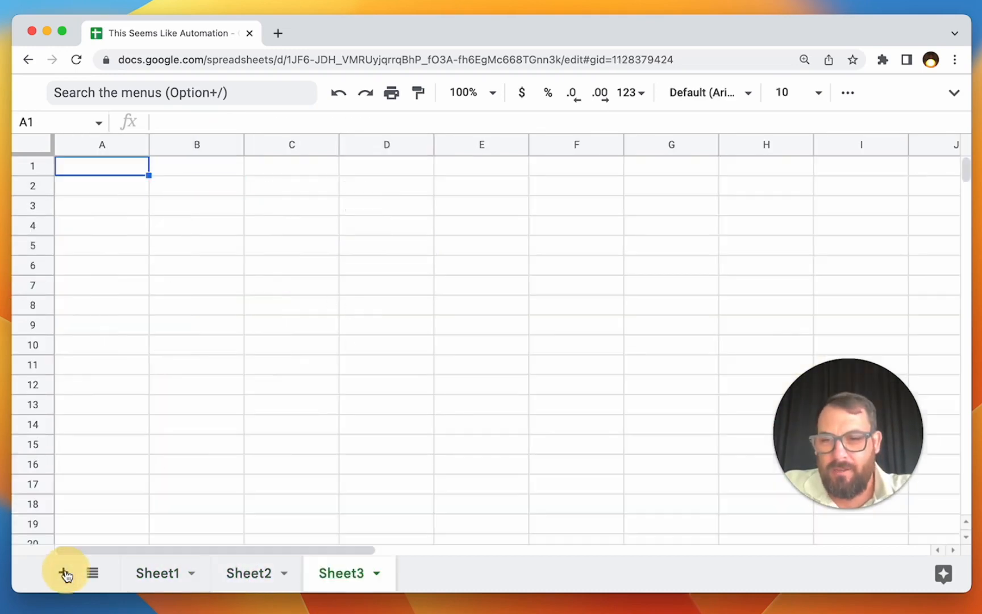
click(192, 204)
text(Taxk)
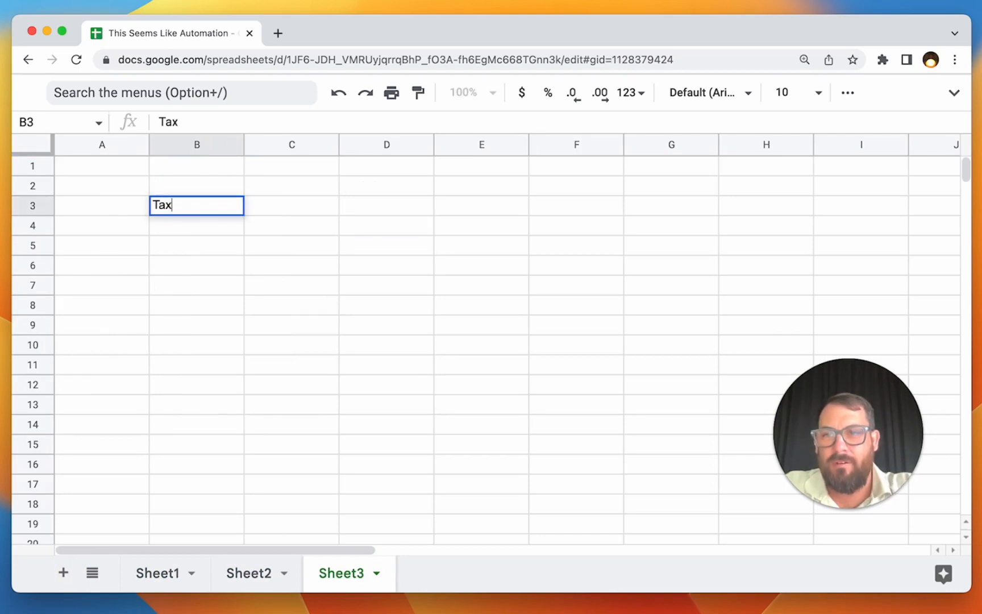
key(BackSpace)
key(BackSpace)
text(sk 1)
key(Return)
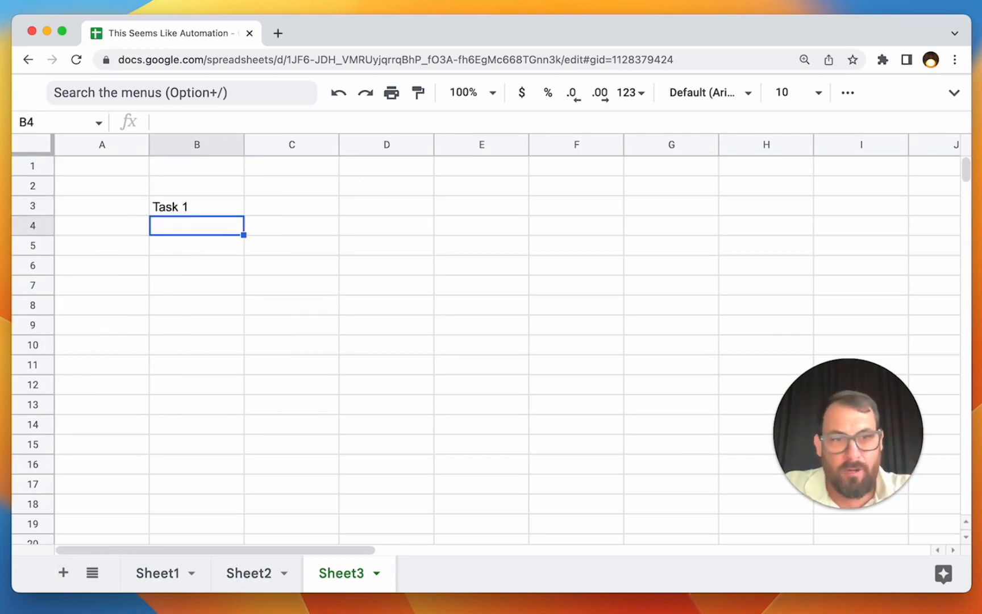
Step: Copy "Task 1" from B3 into C4, C5 and C6, changing C5 to "Task 2"
key(Up)
key(super+c)
key(Down)
key(Right)
key(super+v)
key(Down)
key(super+v)
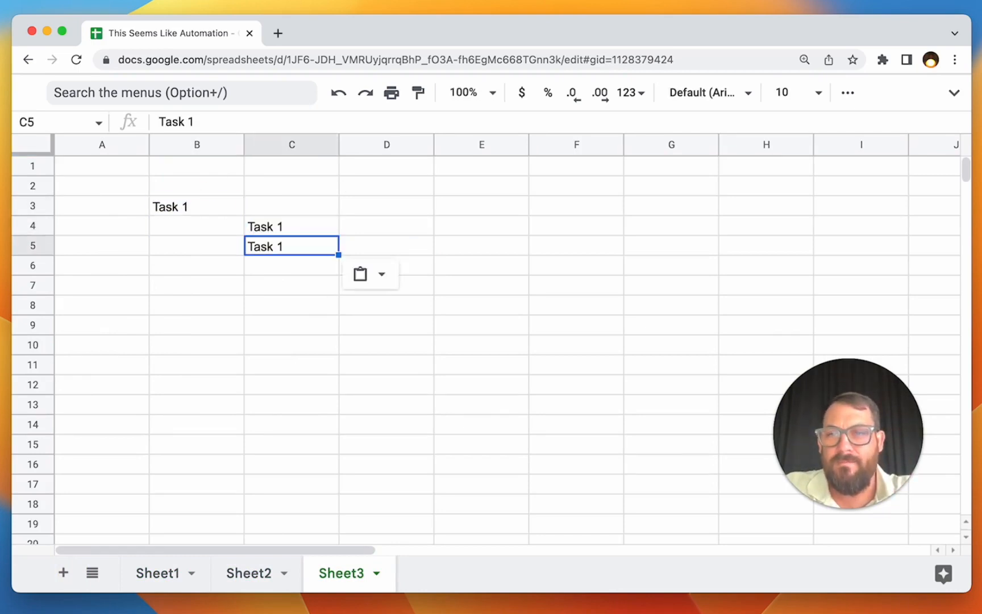
key(Down)
key(super+v)
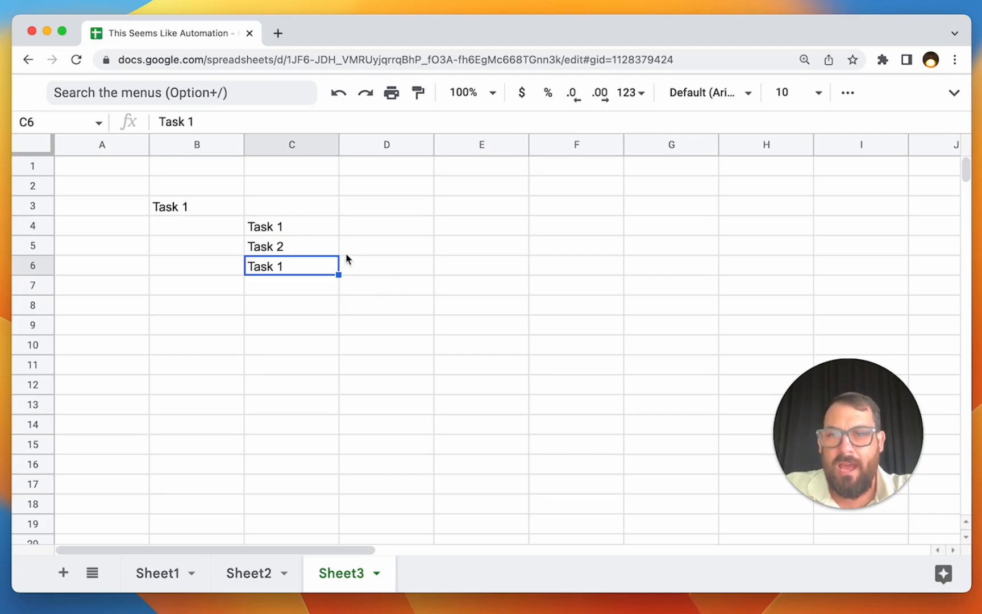
Step: Enter "Task 3" in D5 and replace the text in C6 with "Task 4"
click(367, 245)
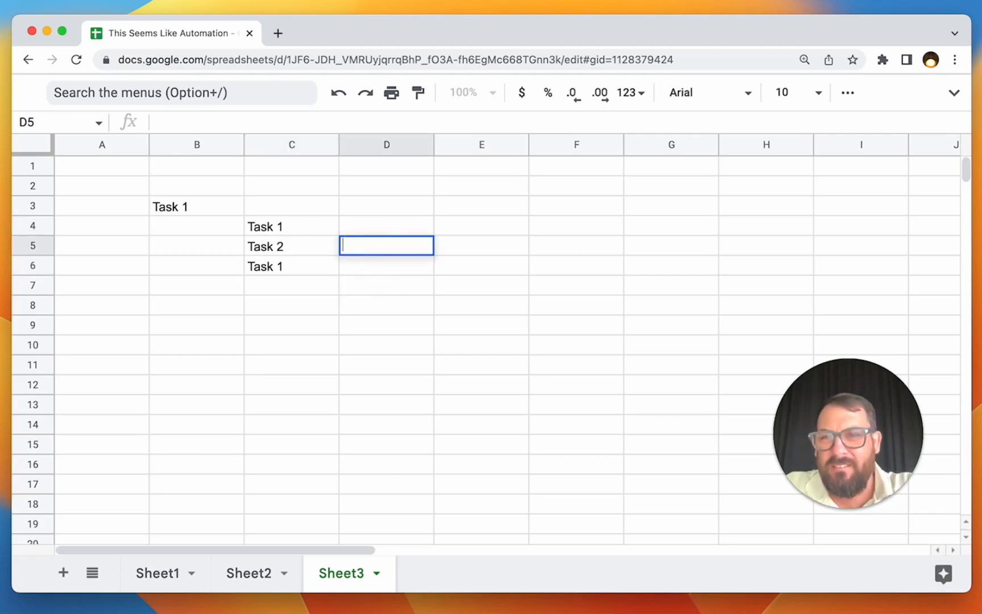
text(Task 3)
key(Return)
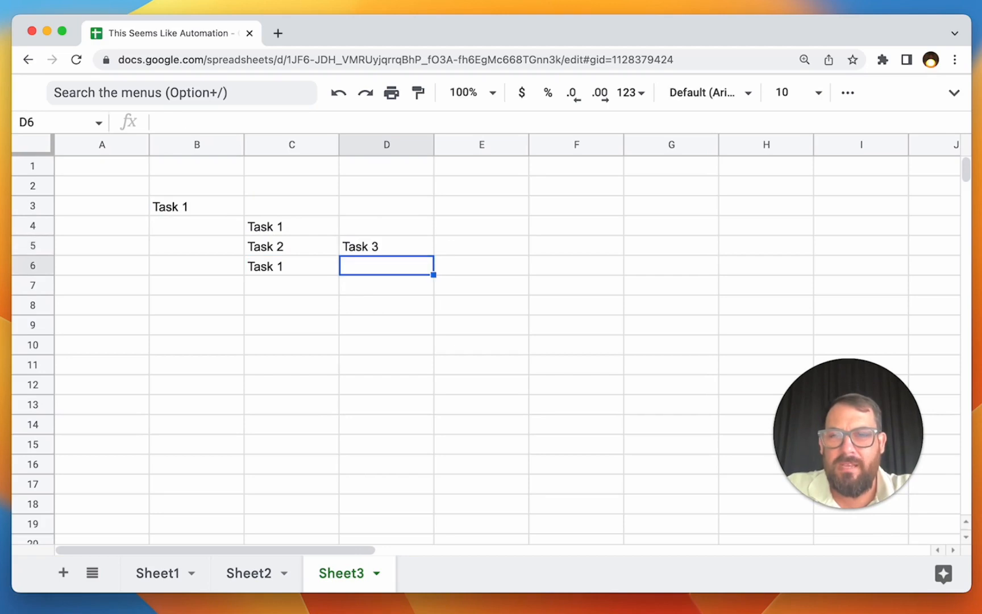
key(Left)
text(Task 4)
key(Return)
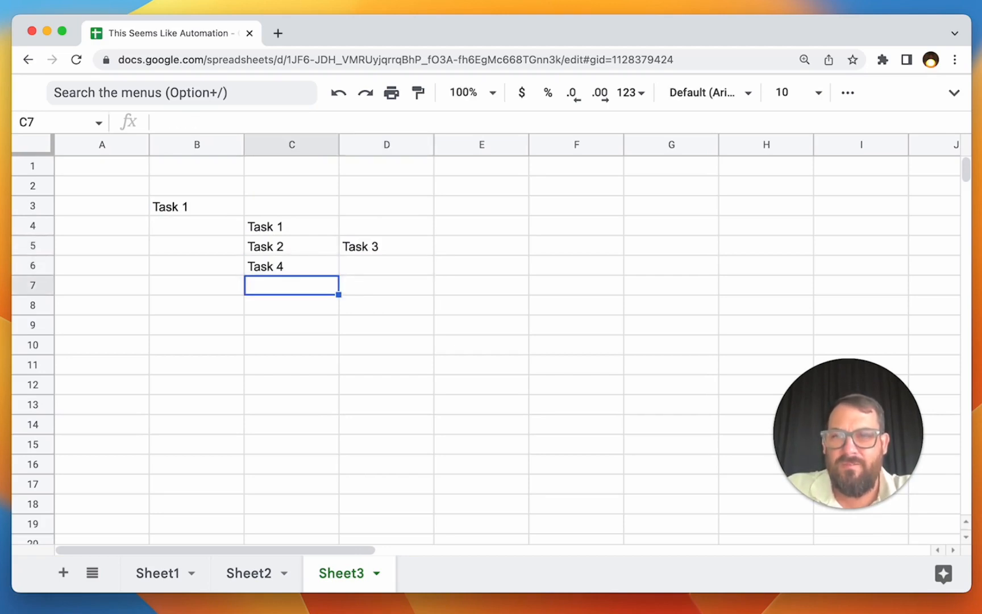
Step: Change the text in C4 to "Task 5" and select B3
double_click(309, 227)
key(BackSpace)
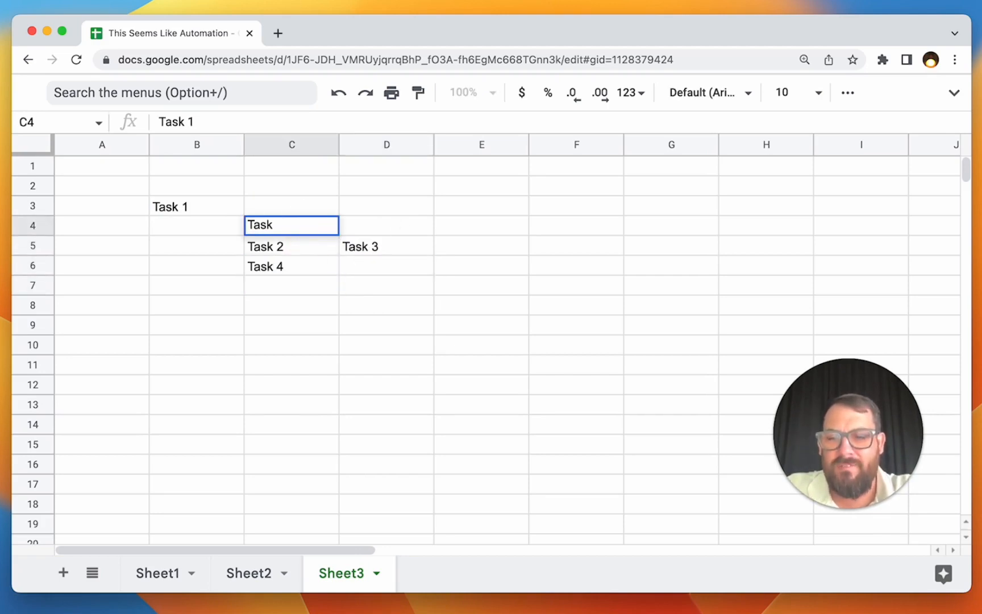
text(5)
key(Return)
click(199, 206)
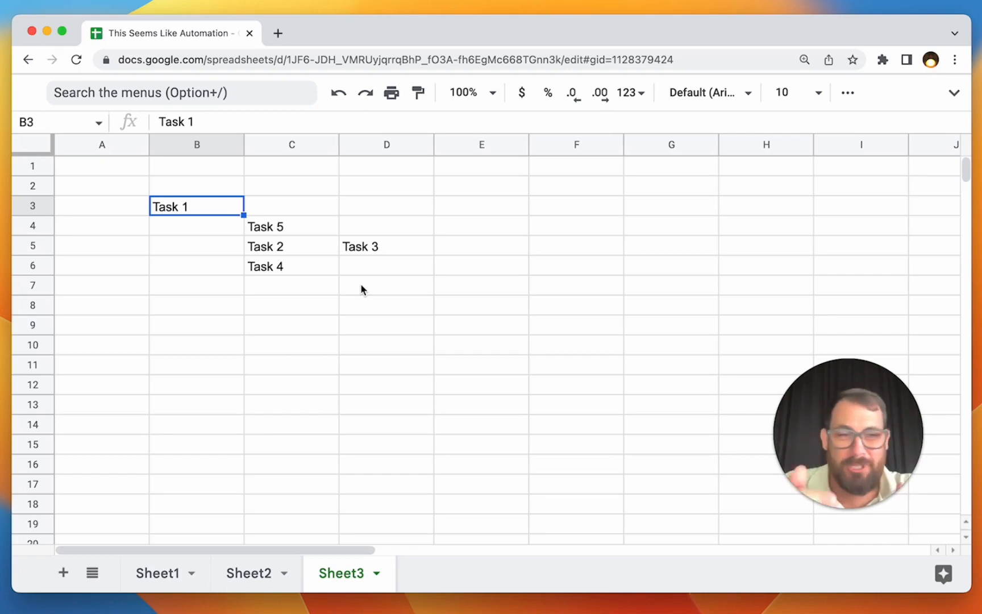
key(Down)
click(214, 203)
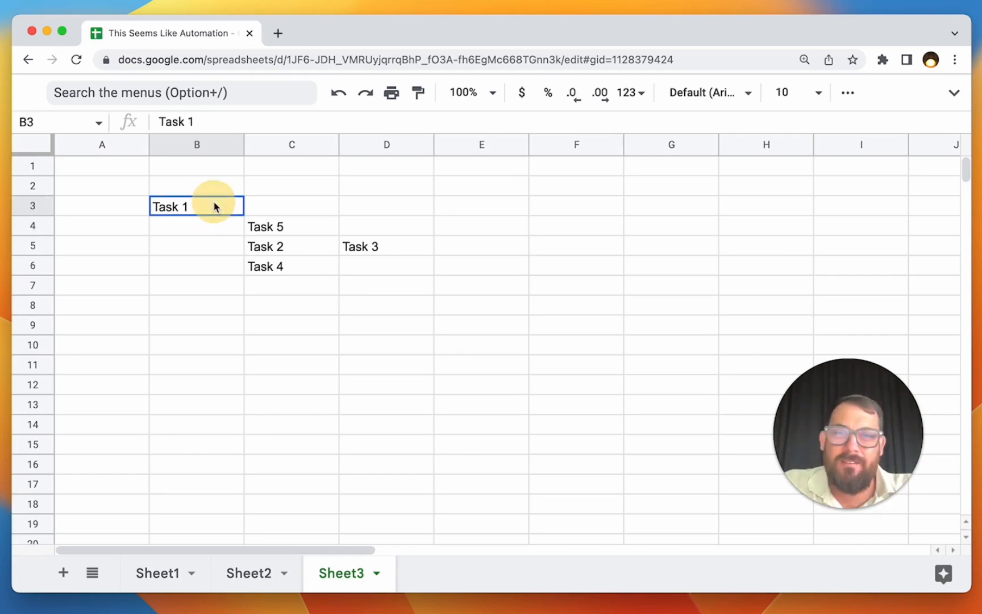
click(579, 191)
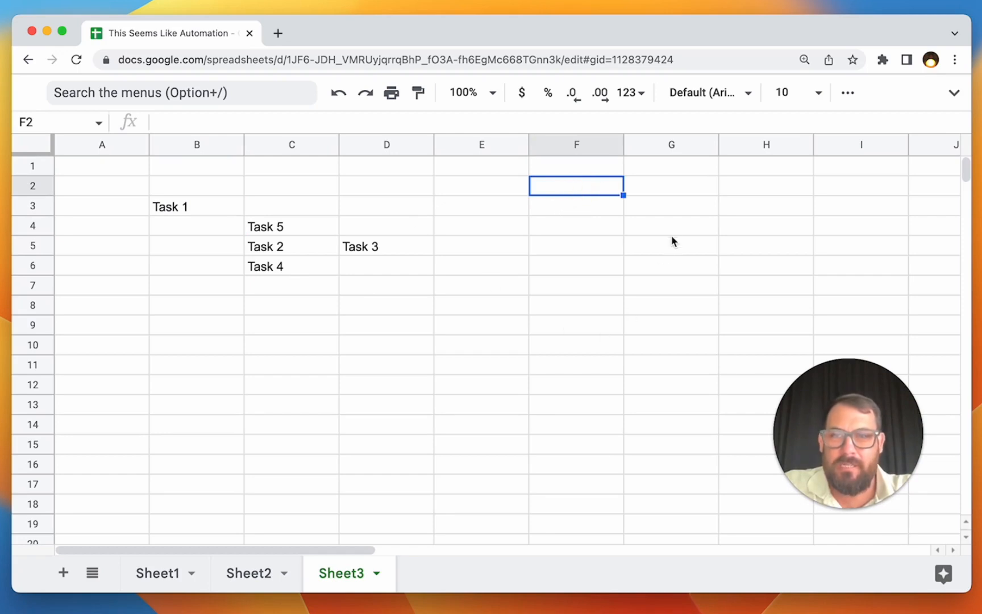
key(Down)
text(Task 1)
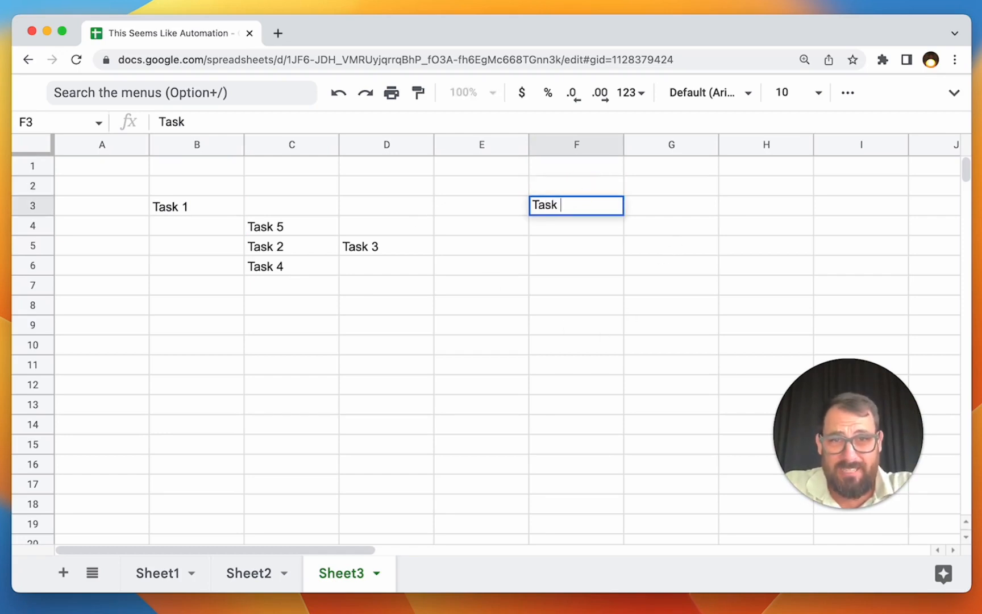
key(Return)
text(Task)
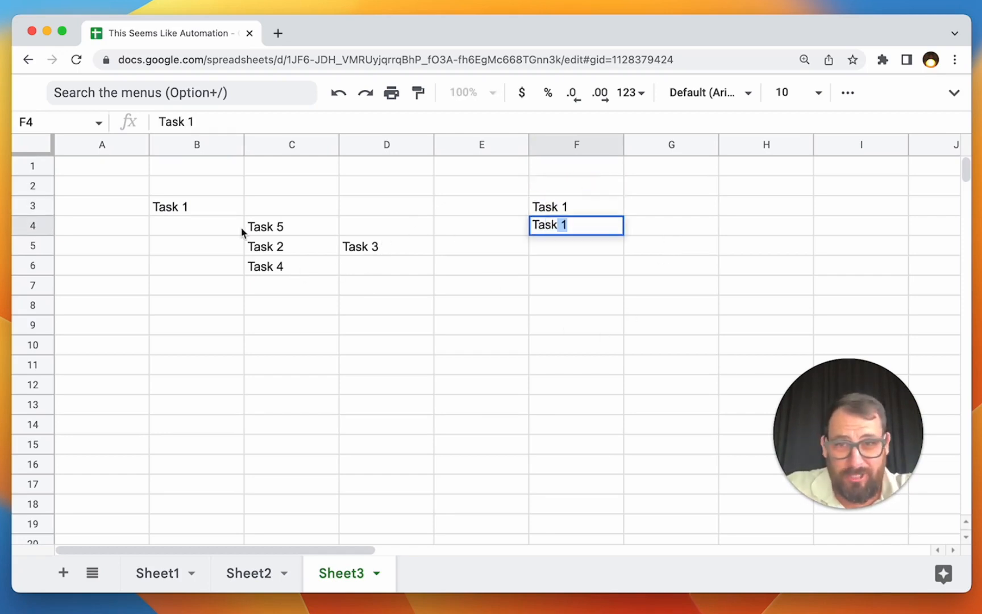
click(585, 229)
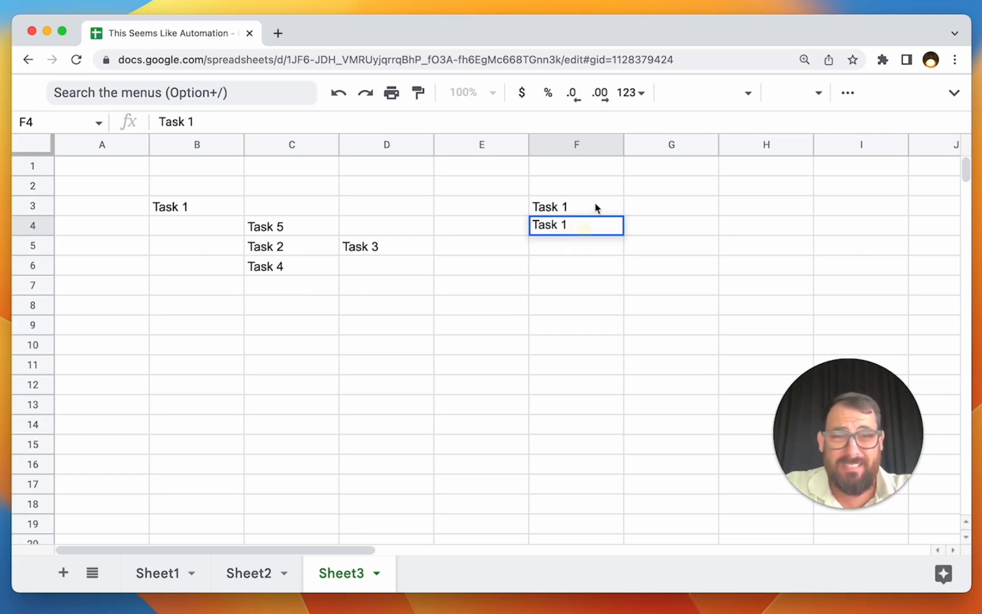
drag(596, 207, 596, 222)
key(Delete)
Step: Enter =FLATTEN(B3:D9) in F3 to combine the scattered tasks into one column, and select the resulting list
click(587, 205)
double_click(588, 205)
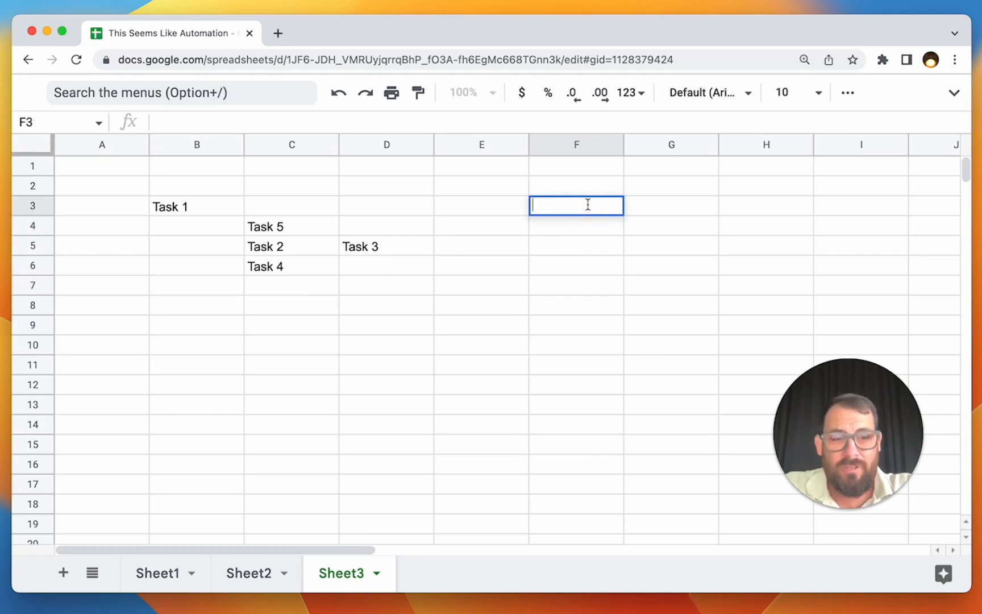
text(=FLATTEN()
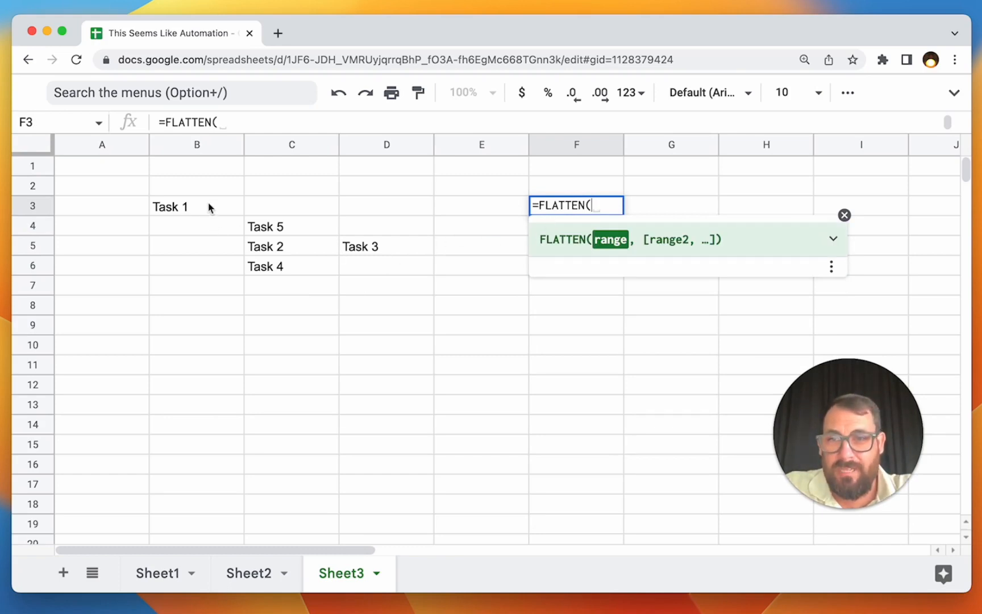
drag(208, 206, 412, 337)
key(Return)
drag(601, 209, 585, 400)
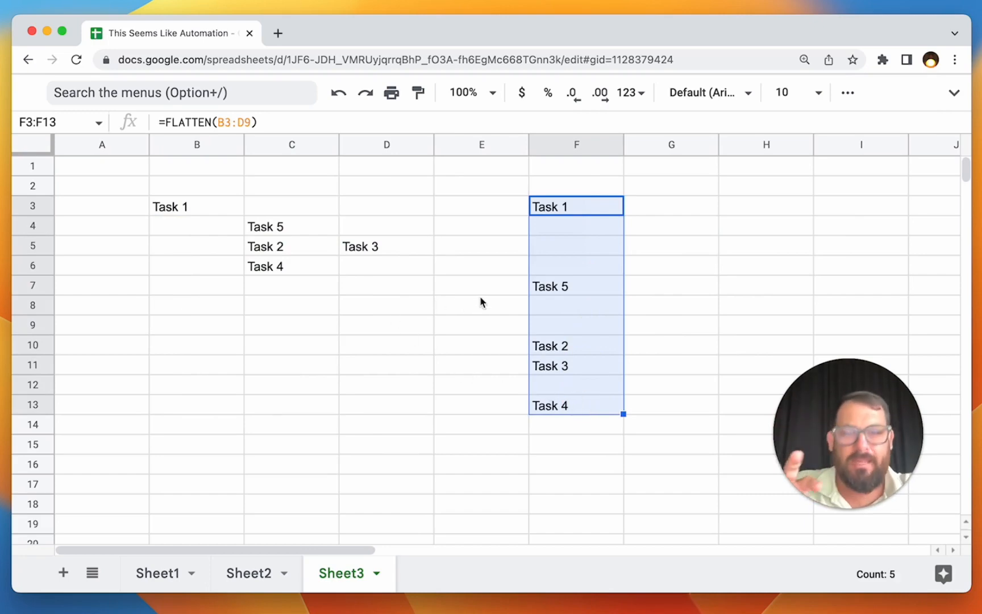
Step: Copy "Task 2" from C5 into B4
click(208, 227)
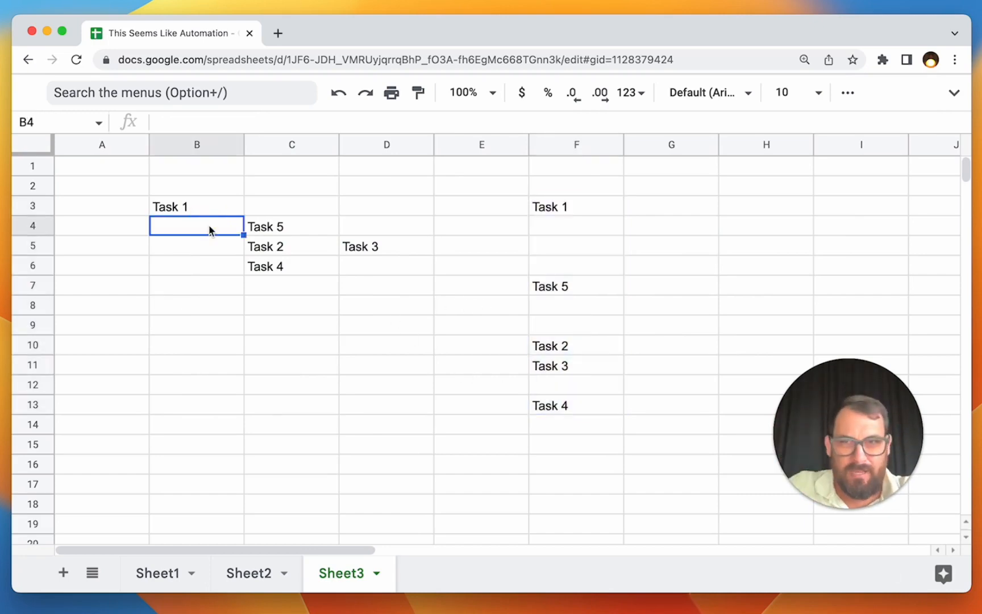
key(Down)
key(Right)
key(Right)
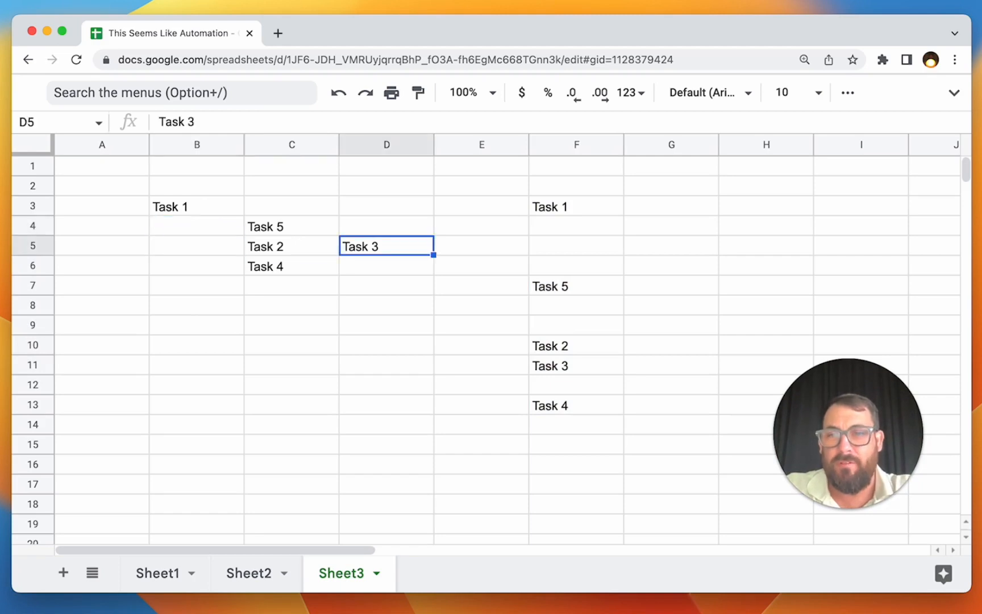
key(super+c)
key(Left)
key(super+c)
key(Left)
key(Up)
key(super+v)
Step: Copy "Task 3" from D5 into B5
key(Down)
key(Right)
key(Right)
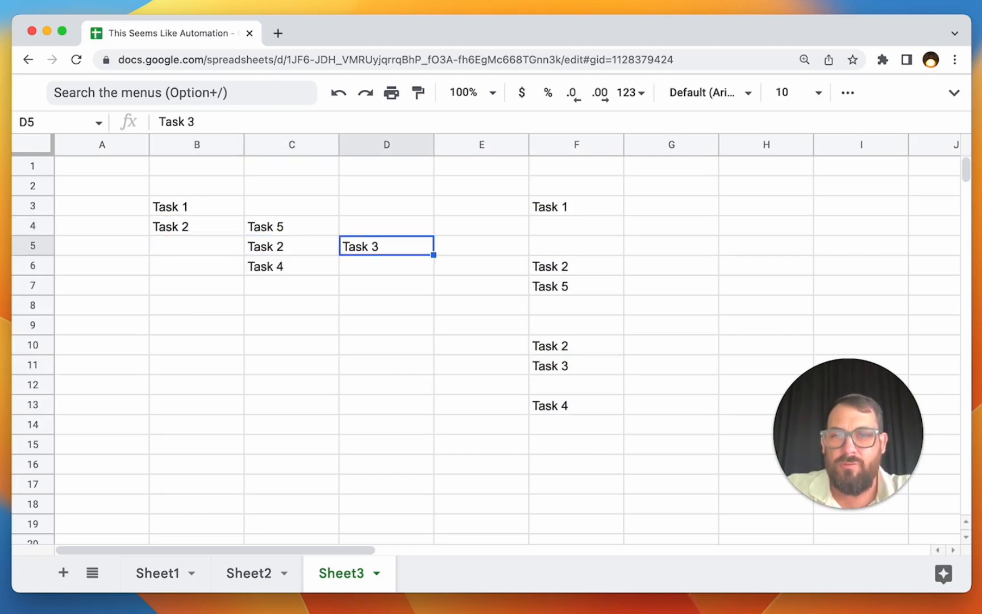
key(super+c)
key(Left)
key(Left)
key(super+v)
Step: Enter "Task 4" in C3 and replace the text in C5 with "Task 6"
key(Right)
key(Up)
key(Up)
text(Task 4)
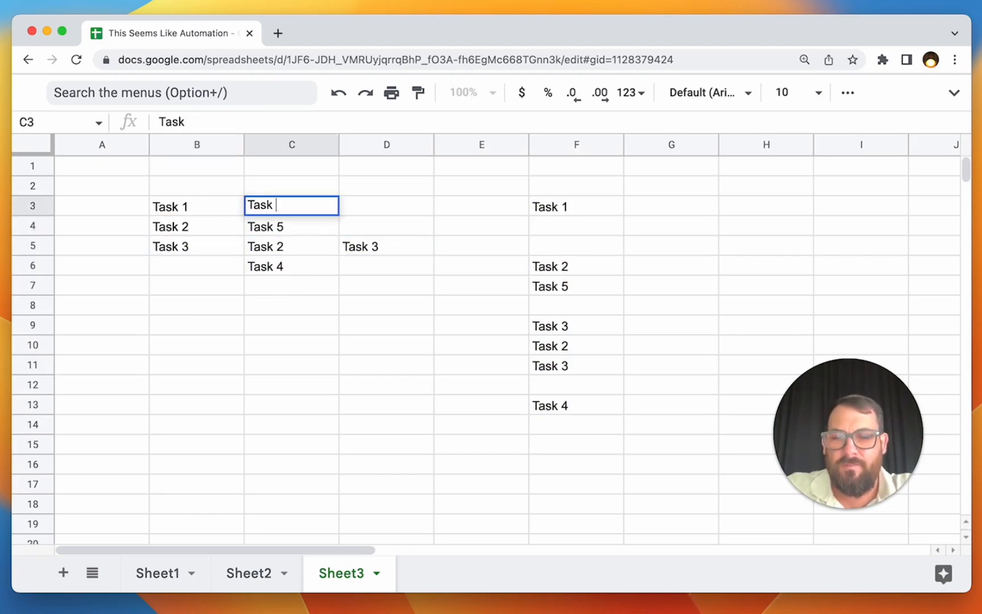
key(Return)
key(Down)
text(Task 6)
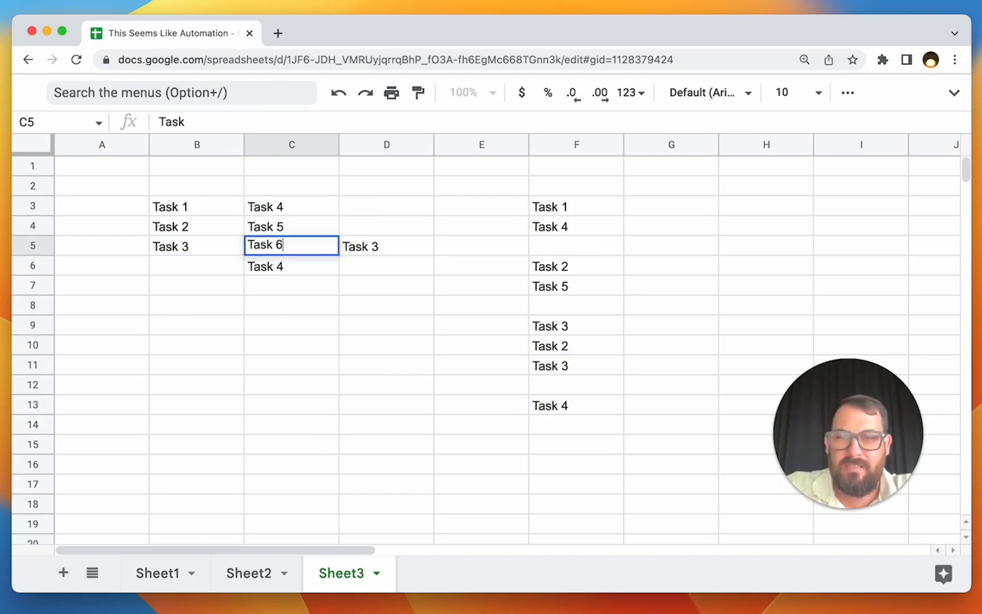
key(Return)
Step: Delete the duplicate tasks in C6 and D5
click(561, 205)
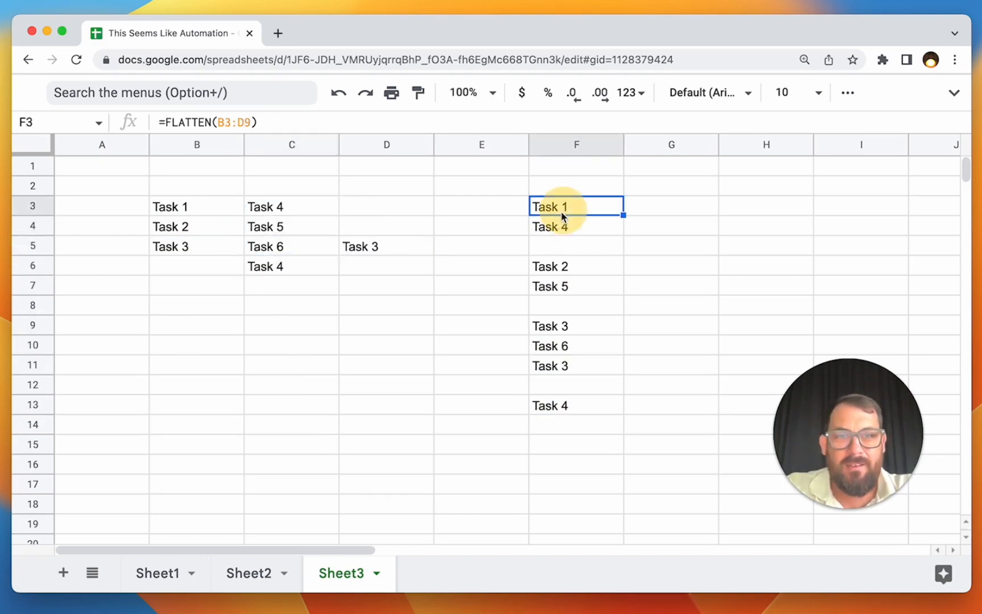
click(278, 265)
key(Delete)
click(370, 246)
key(Delete)
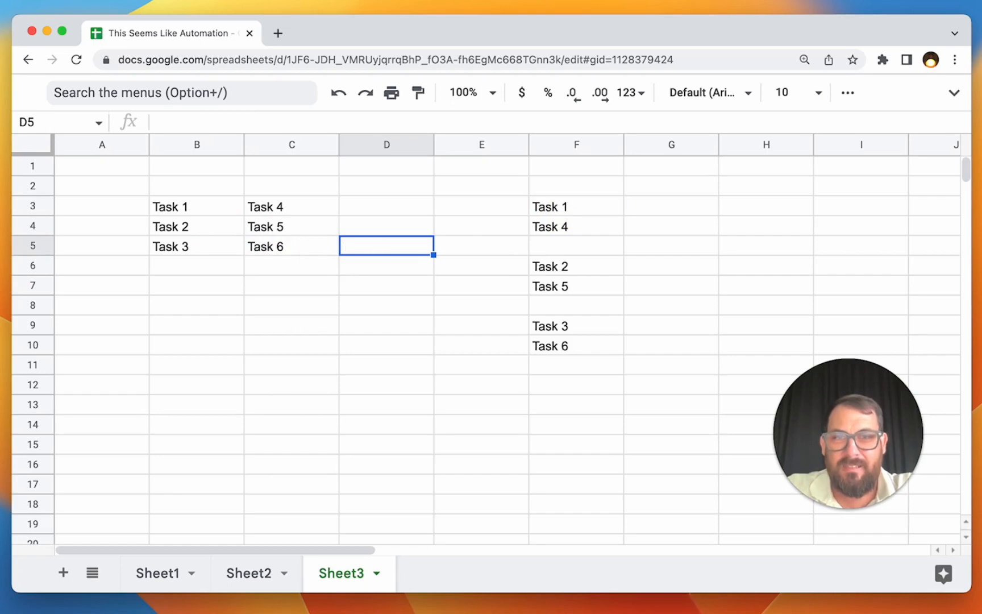
Step: Compare the order of the flattened list in column F with the rows and columns of the source tasks
click(561, 205)
drag(165, 207, 157, 304)
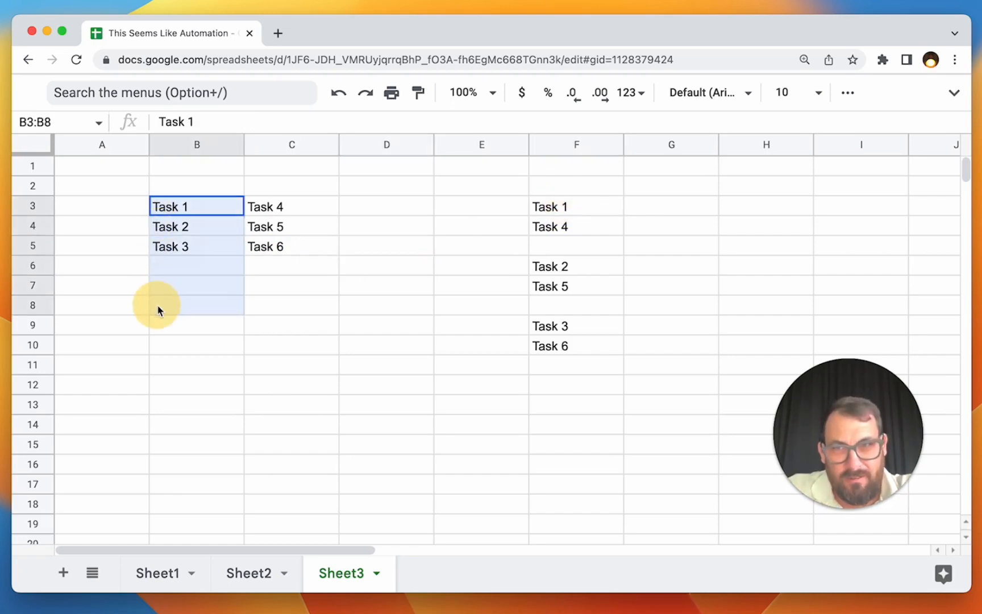
drag(597, 186, 605, 476)
click(263, 228)
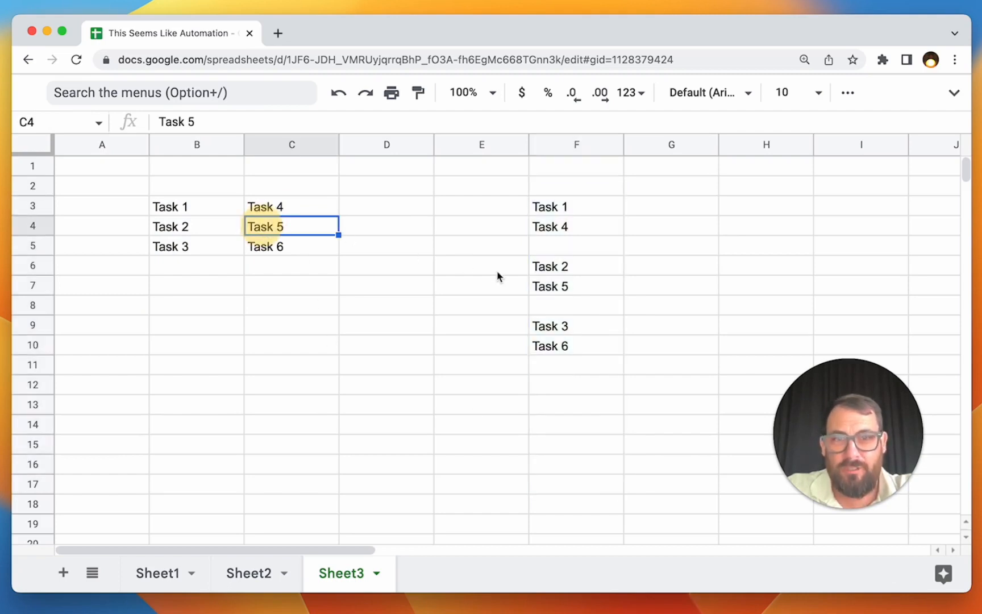
drag(191, 205, 400, 202)
click(606, 207)
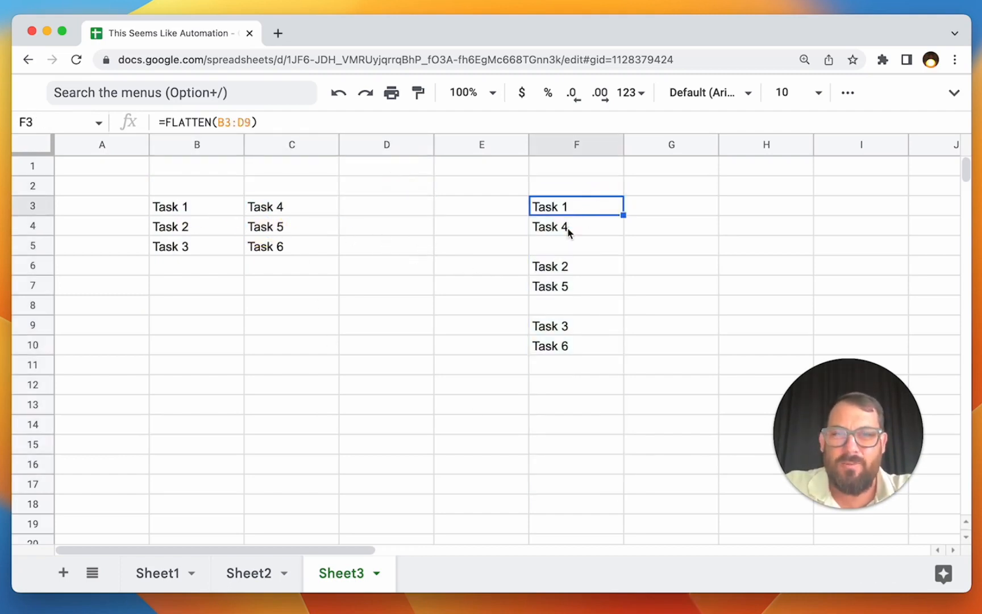
click(568, 226)
click(205, 207)
drag(205, 208, 387, 206)
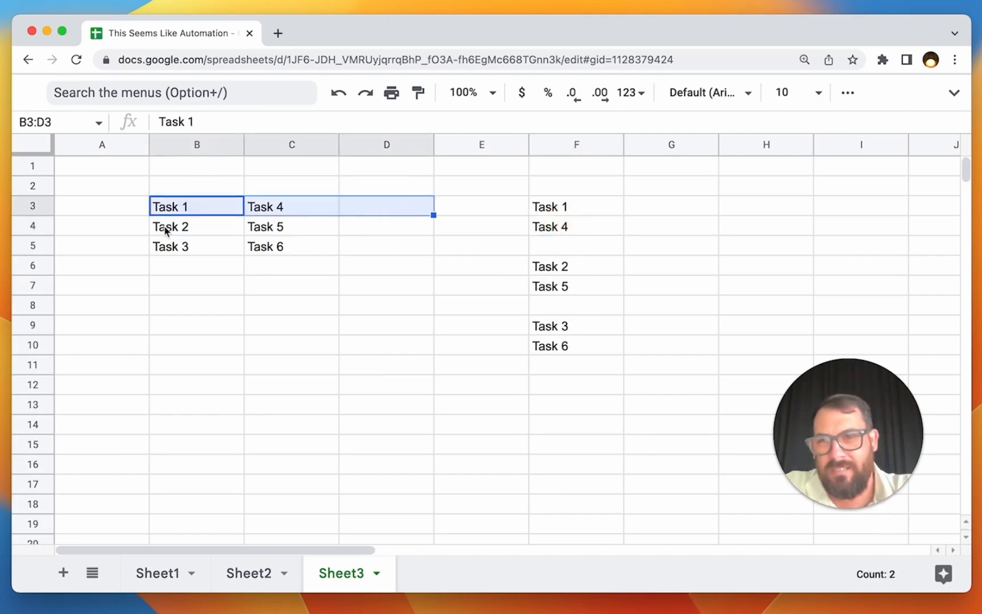
drag(164, 228, 370, 244)
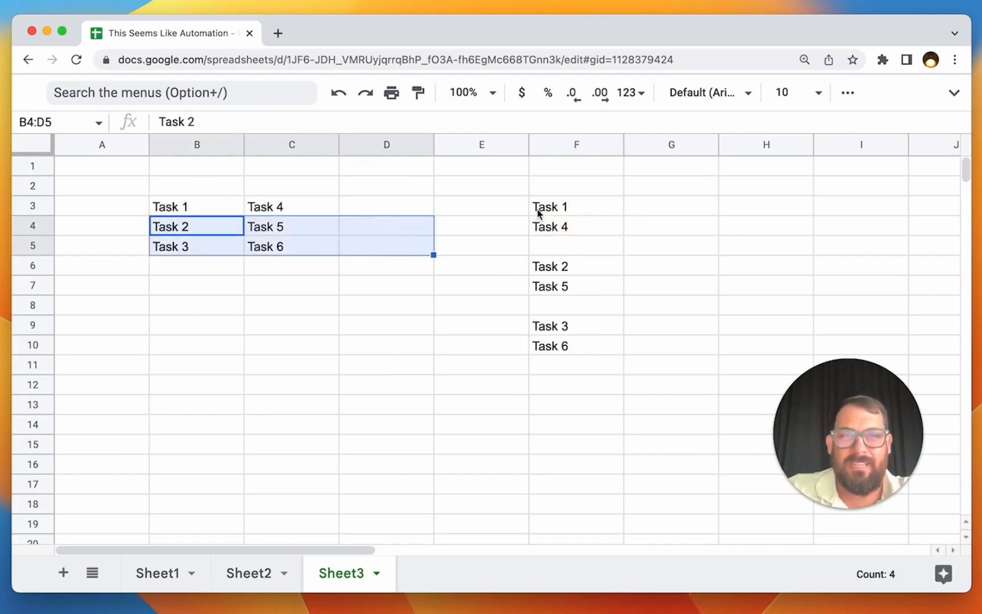
drag(543, 209, 543, 246)
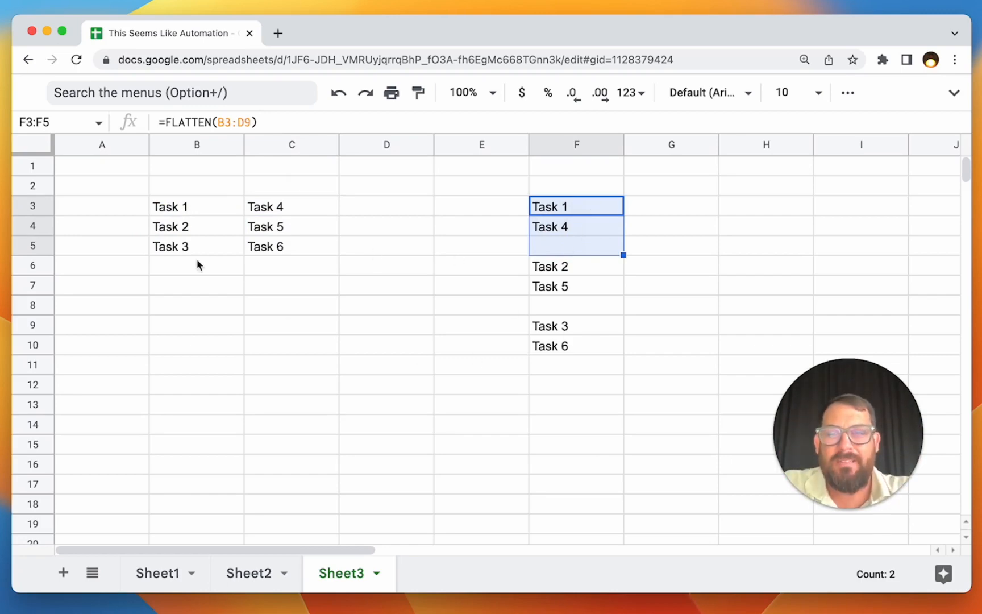
click(356, 214)
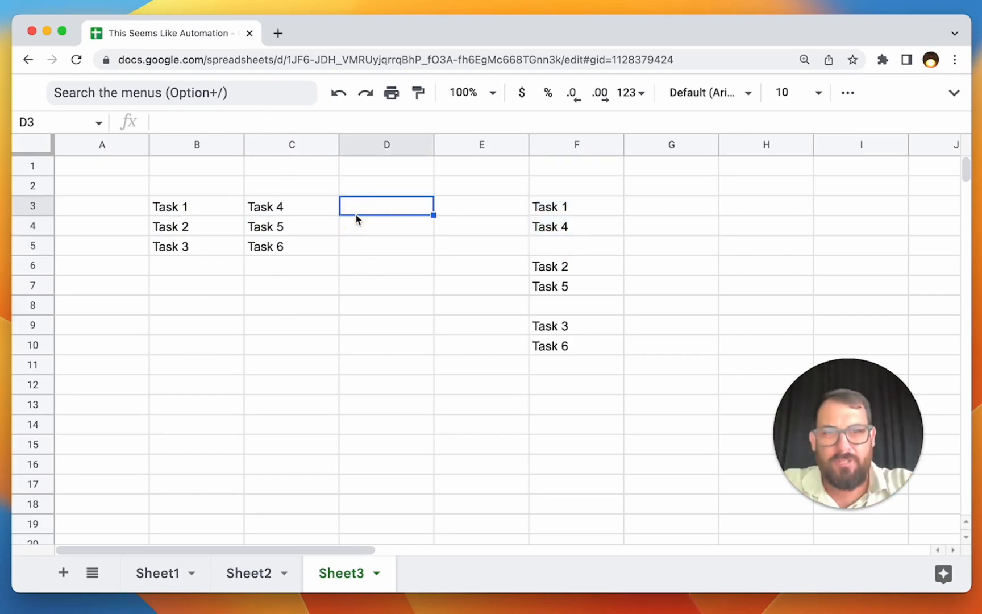
Step: Enter =sort(F:F,1,true) in H3 to list the flattened tasks in ascending order
click(738, 200)
text(=)
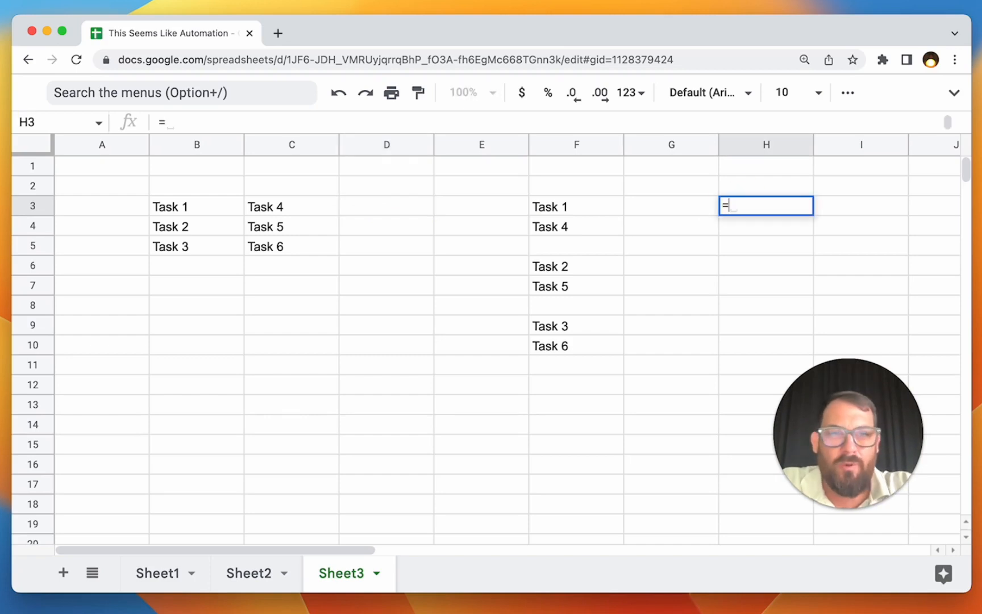
text(sort()
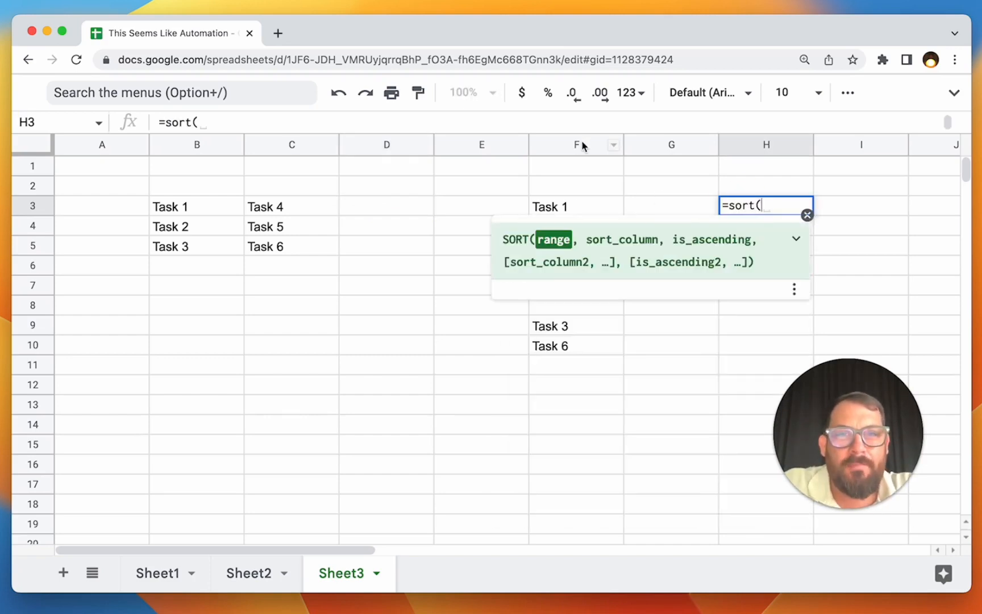
click(581, 145)
text(,1,true)
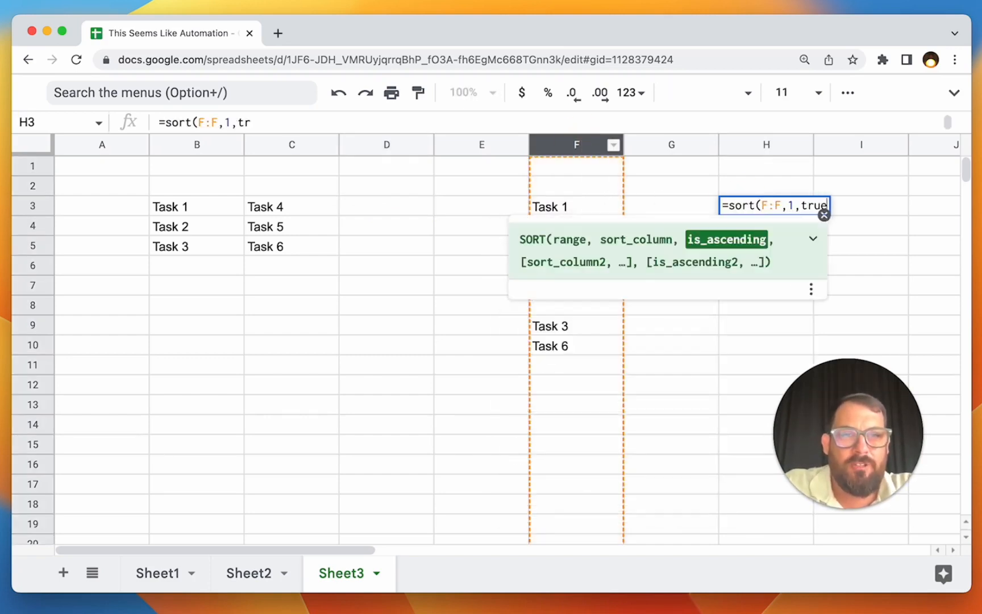
text())
key(Return)
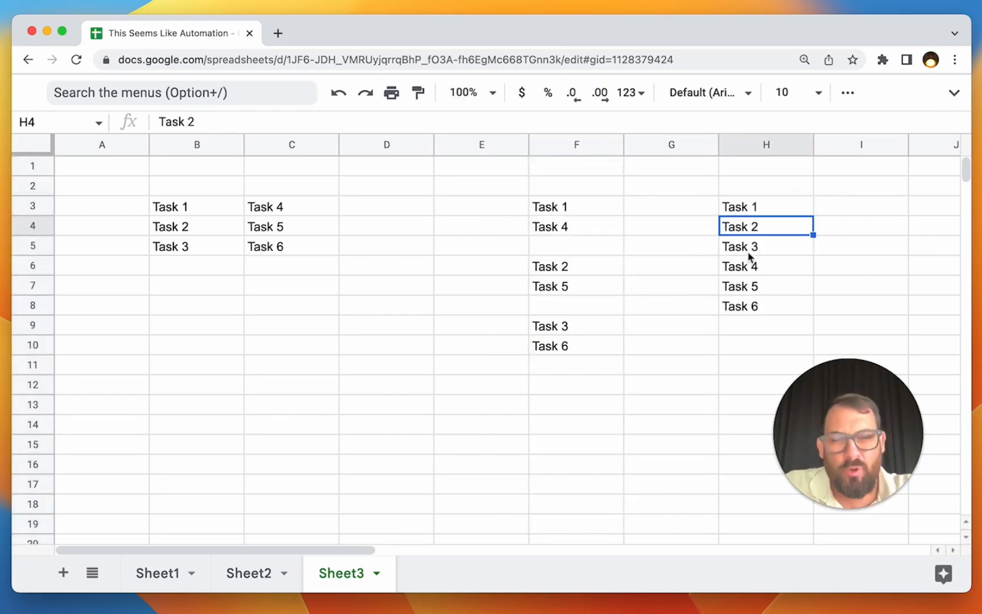
click(779, 213)
click(560, 193)
click(560, 213)
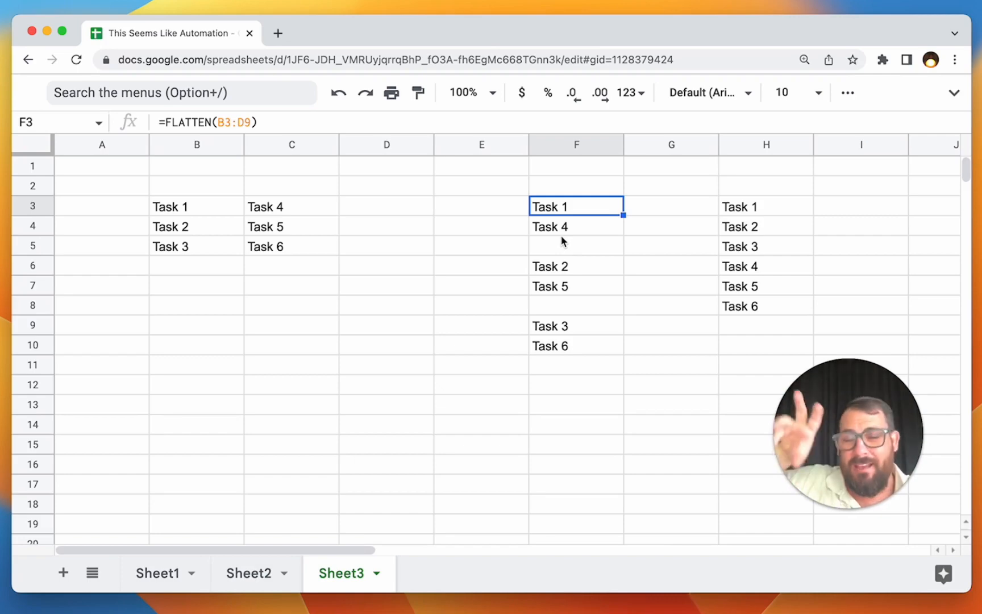
Step: Review the IFERROR() & FILTER() notes on Sheet1 and return to the FLATTEN formula on Sheet3
click(149, 574)
click(170, 329)
click(118, 358)
scroll(118, 357, down, 1)
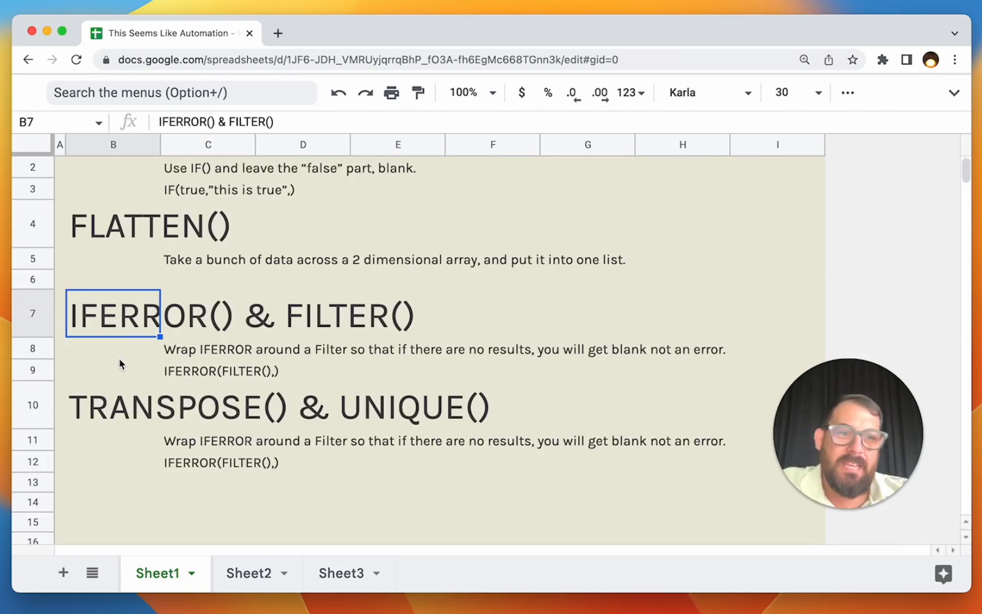
scroll(139, 335, up, 1)
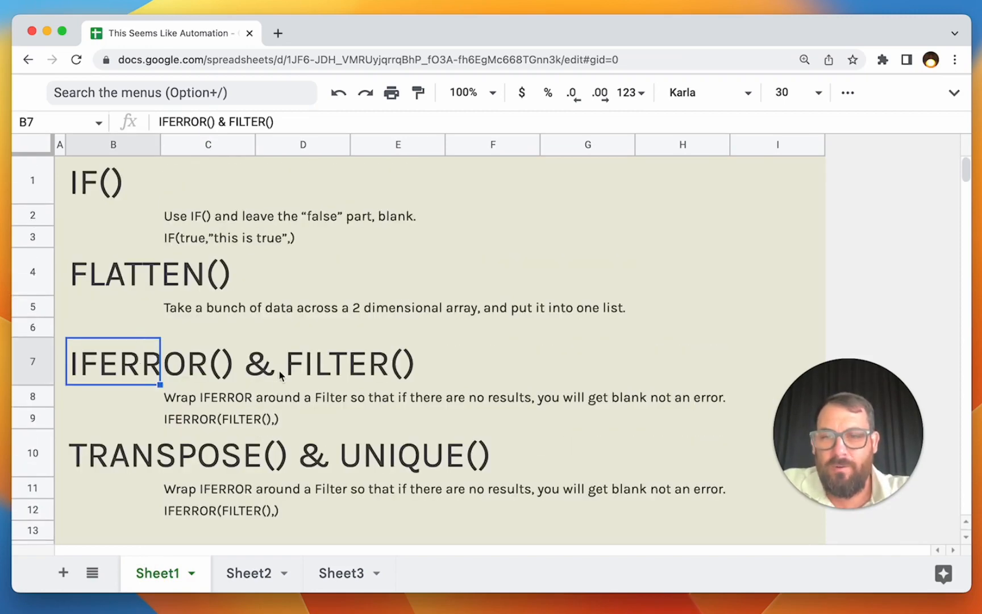
click(341, 577)
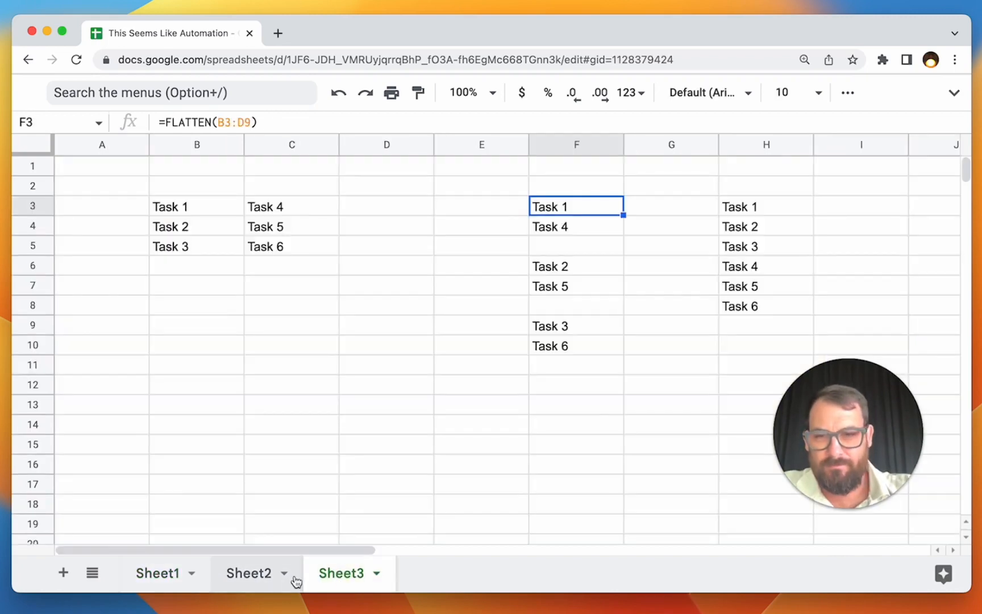
click(591, 206)
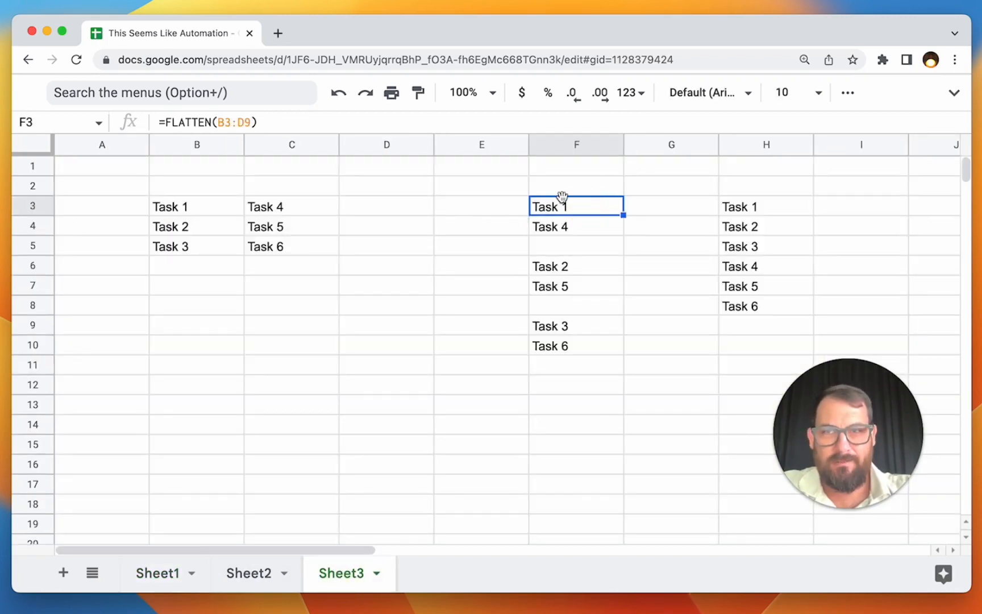
Step: Rename Sheet2 as IF and Sheet3 as FLATTEN
click(253, 574)
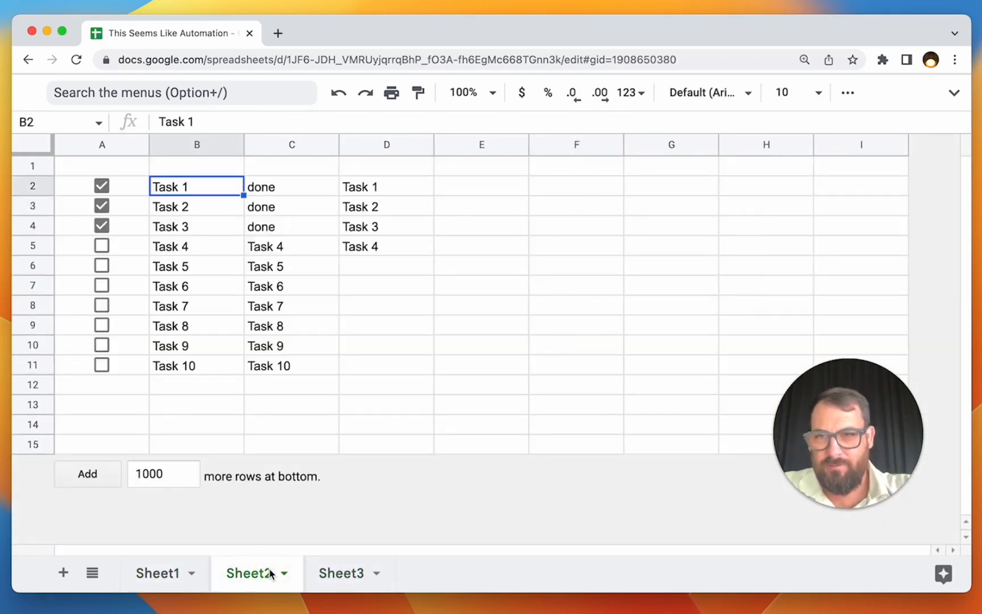
double_click(271, 575)
text(IF)
key(Return)
double_click(287, 573)
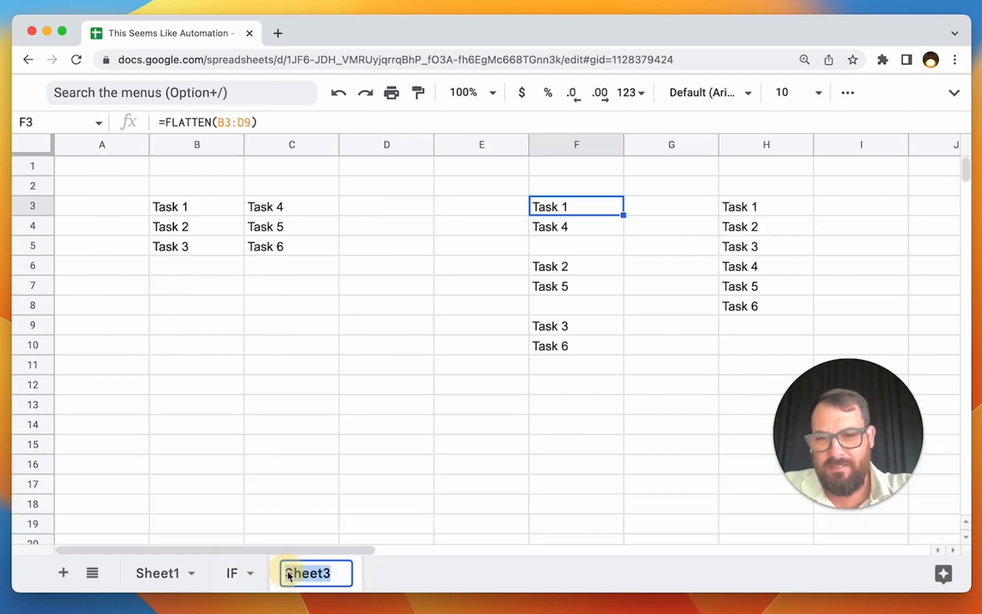
text(FLATTEN)
key(Return)
Step: Add a new sheet and name it FILTER
click(63, 573)
double_click(432, 574)
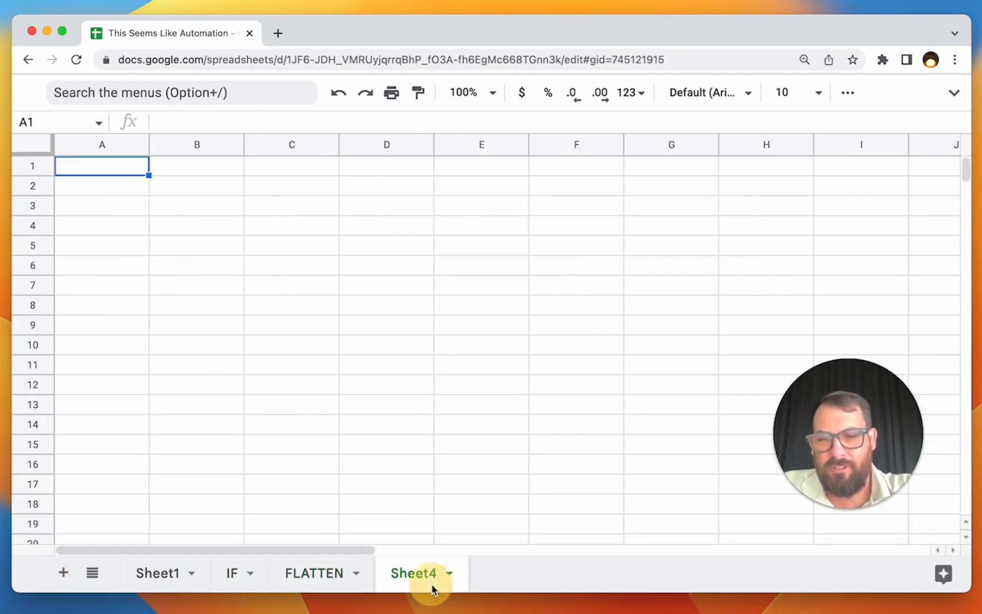
text(FILTER)
key(Return)
Step: List Task 1, Task 2, Task 3 and Task 4 in cells A2 to A5 of the FILTER sheet
click(116, 190)
text(Tas)
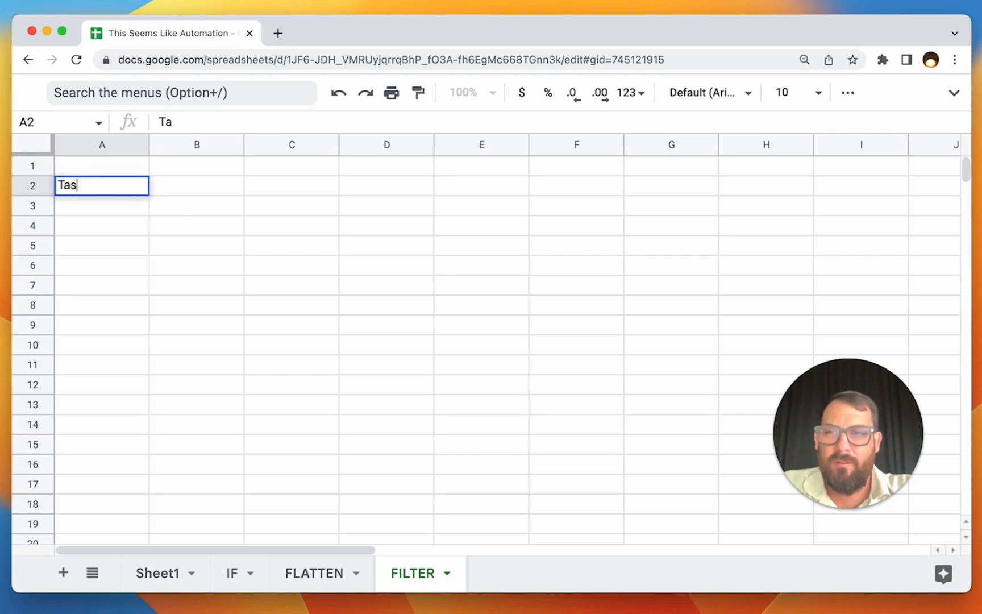
text(k 1)
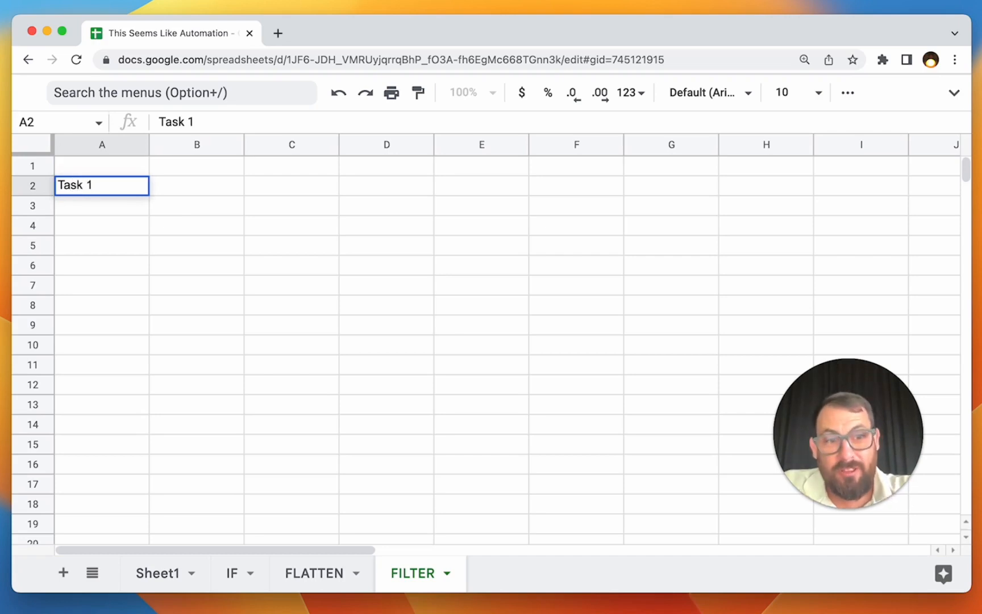
key(Return)
text(Task 2)
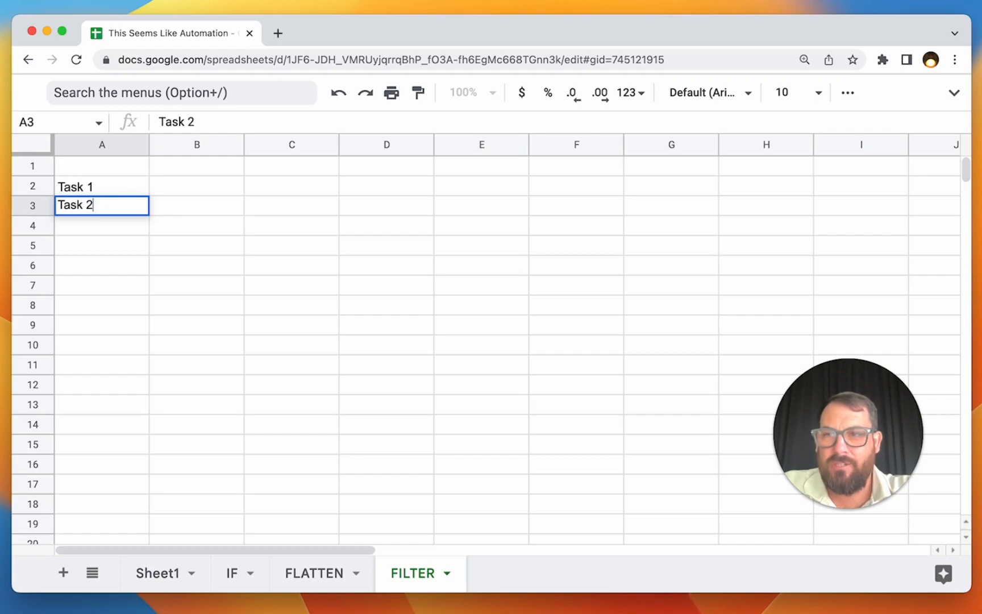
key(Return)
text(Task 43)
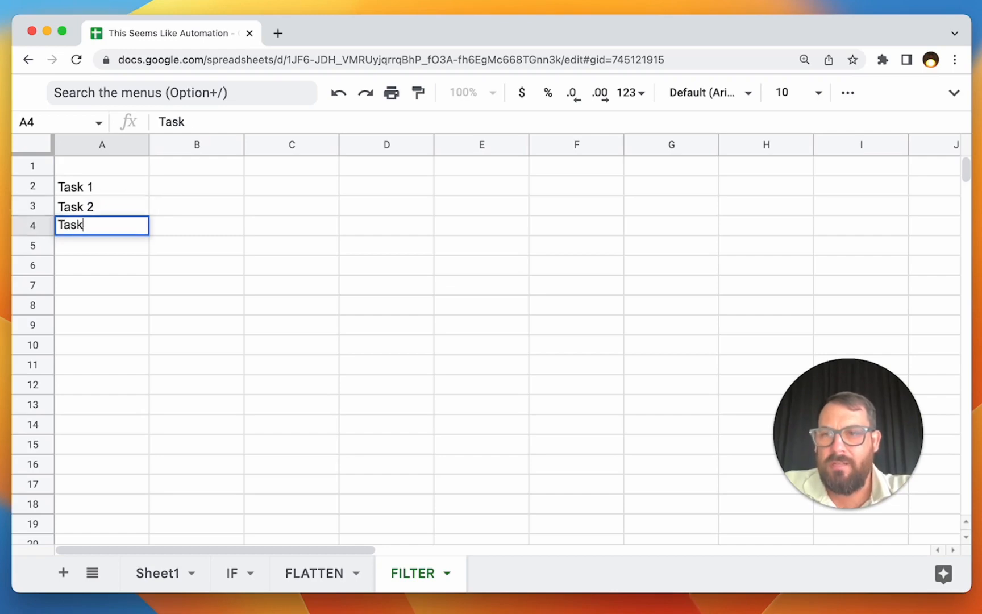
key(BackSpace)
key(BackSpace)
text(3)
key(Return)
text(Tass)
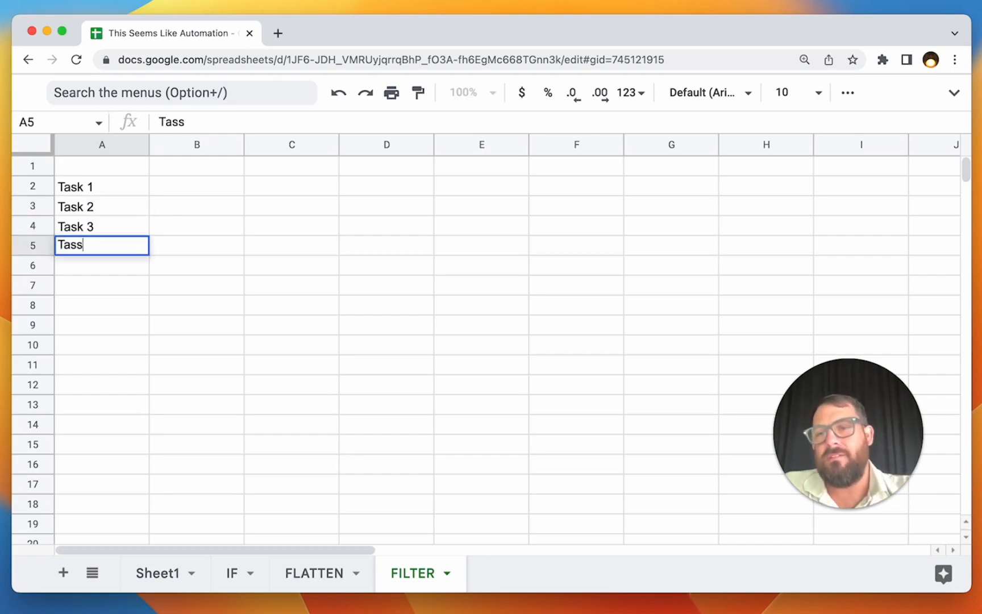
key(BackSpace)
text(k 4)
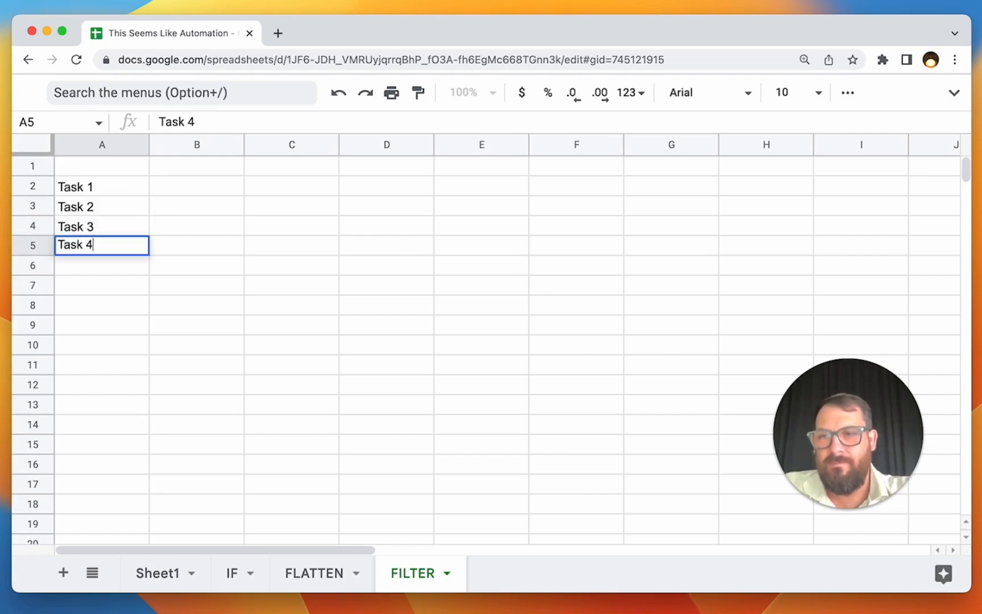
key(Return)
click(285, 193)
text(=)
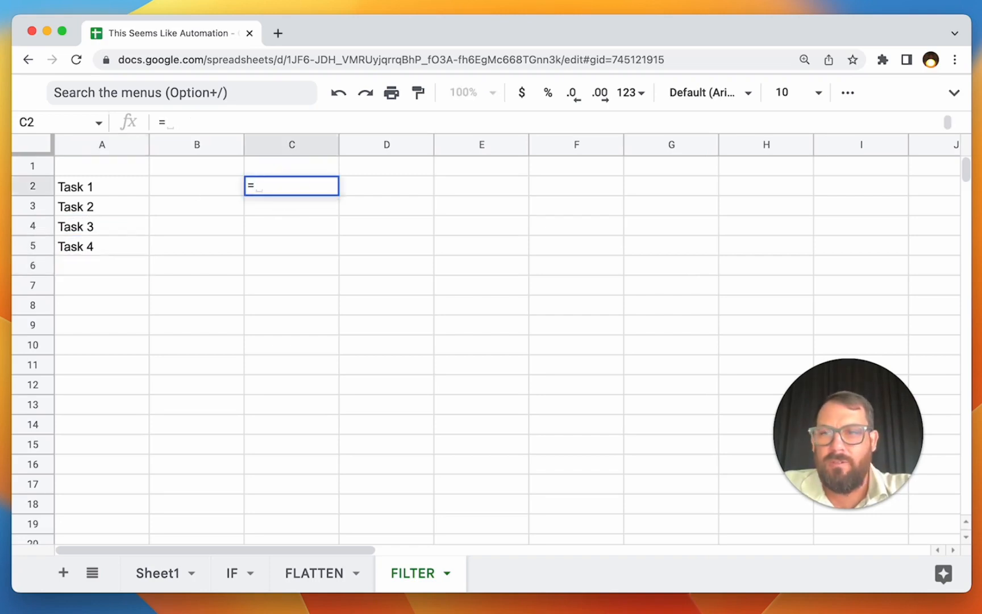
click(178, 183)
text(Done)
key(Escape)
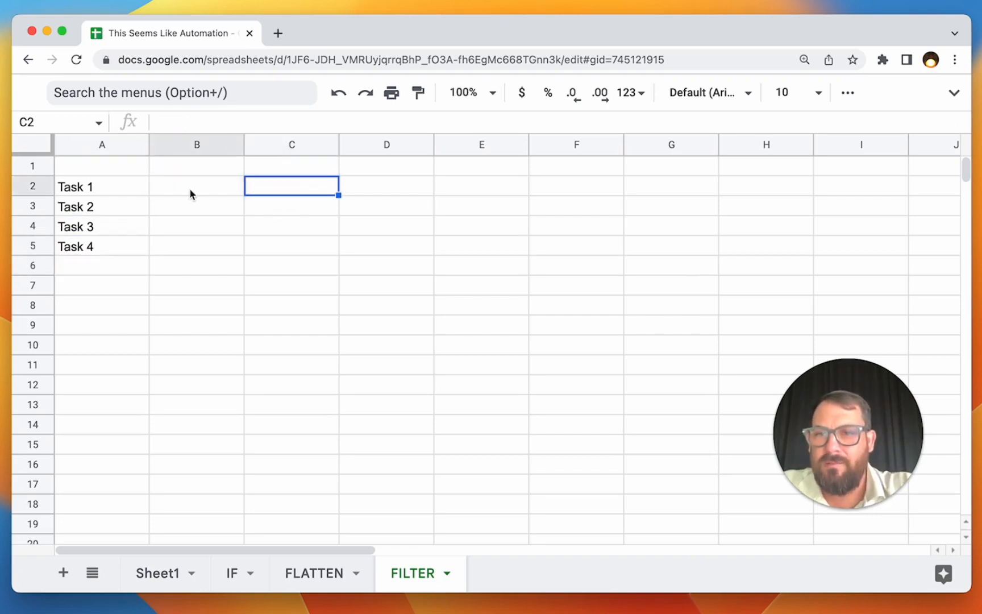
Step: Mark Task 1, Task 2 and Task 4 as Done in column B, leaving Task 3 blank
click(190, 191)
text(Done)
key(Return)
text(Done)
key(Return)
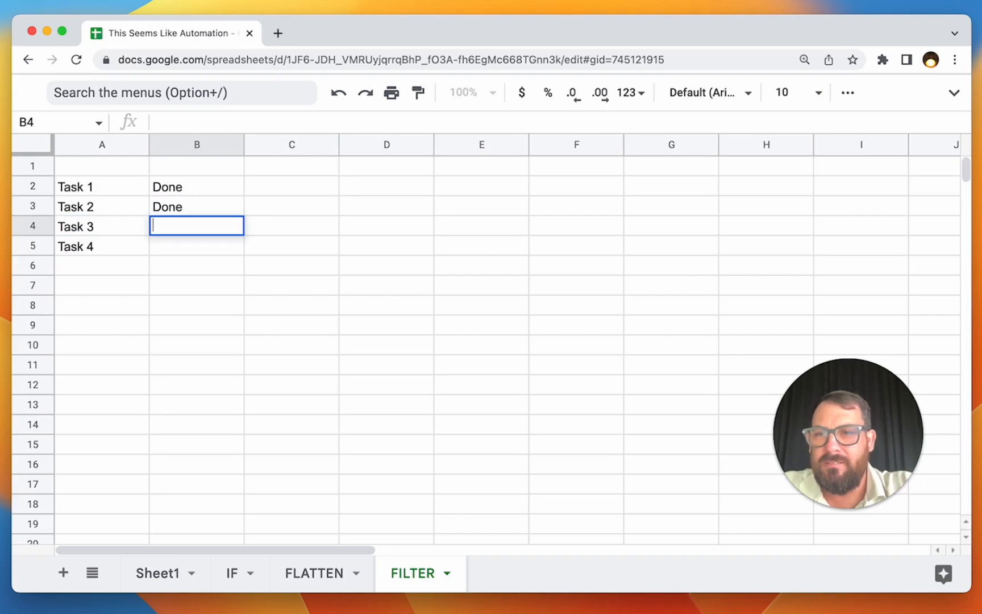
key(Return)
text(Done)
click(398, 205)
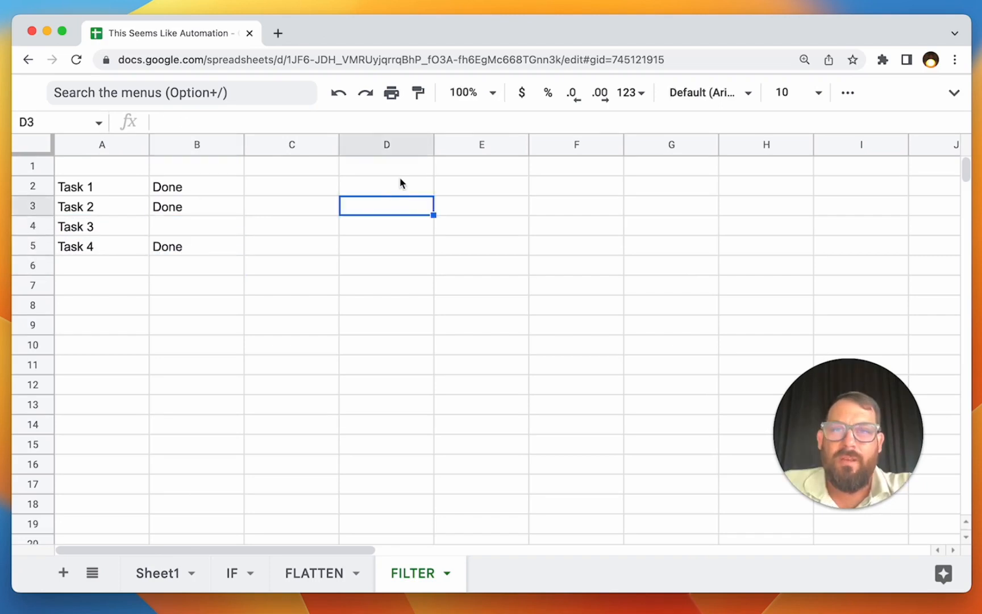
Step: Enter =filter(A:A,B:B="Done") in D2 to list the completed tasks
click(395, 166)
click(391, 185)
text(=filter()
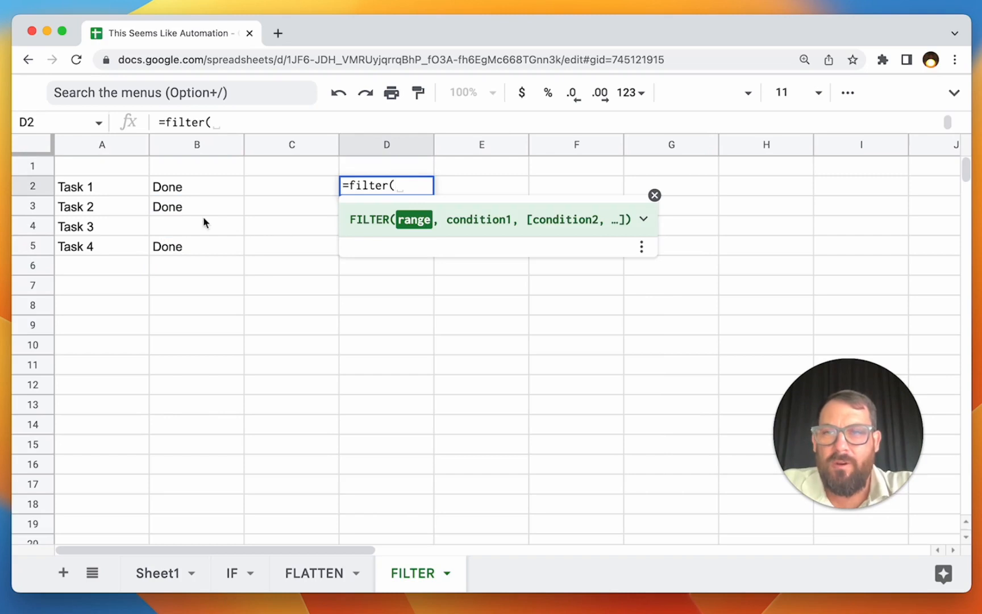
click(119, 146)
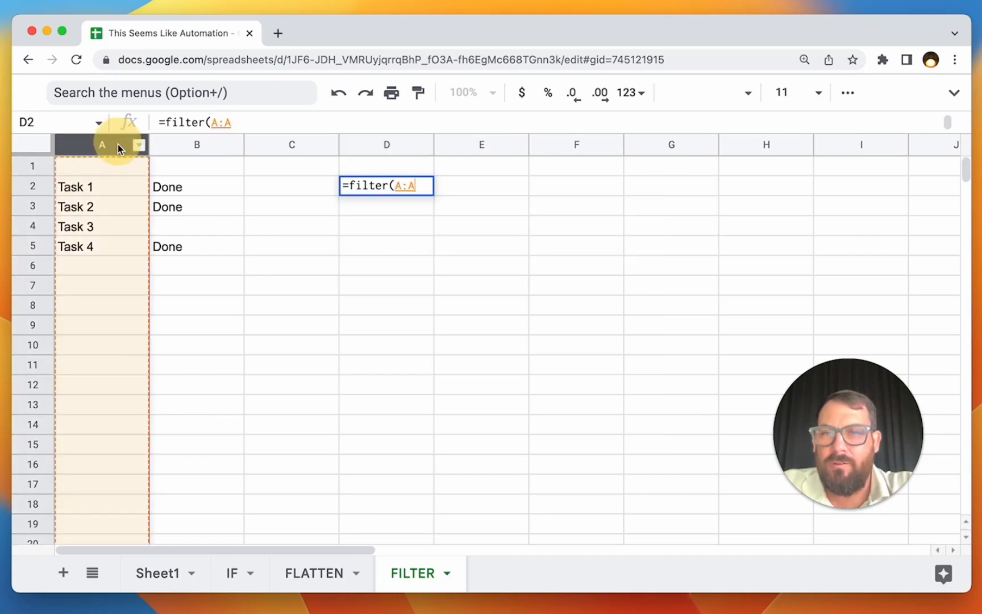
text(,)
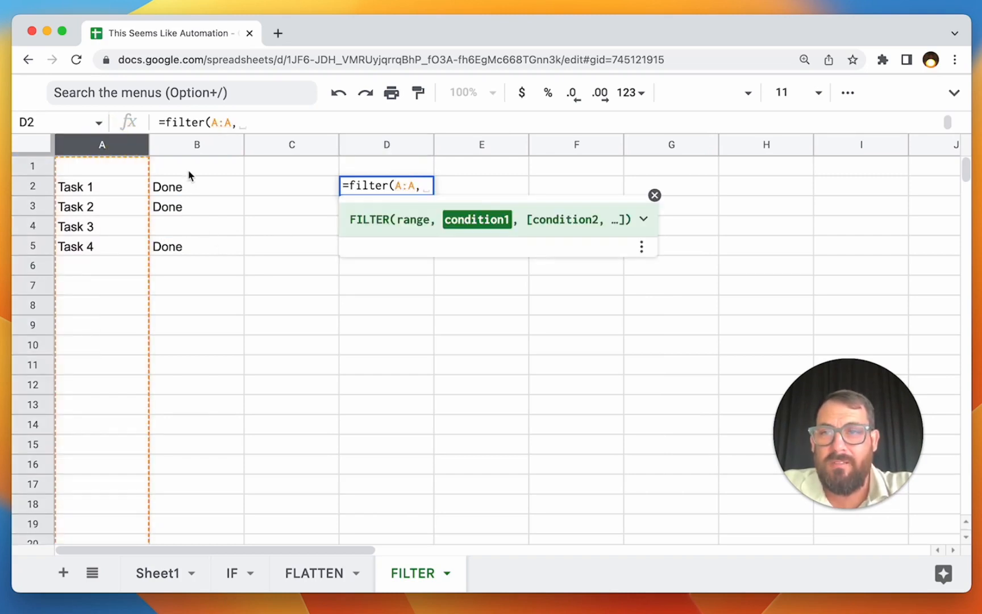
click(193, 146)
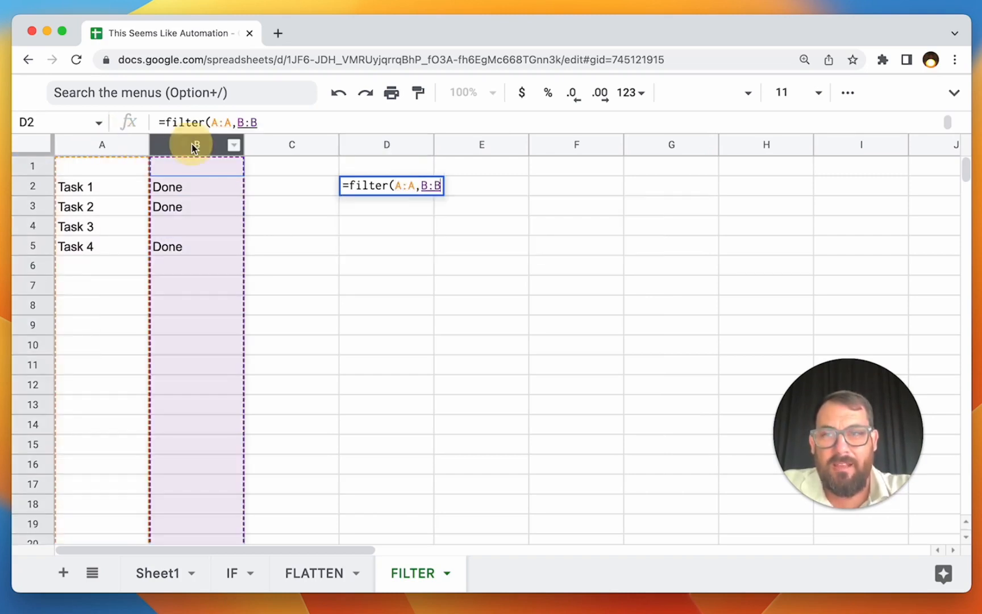
text(=)
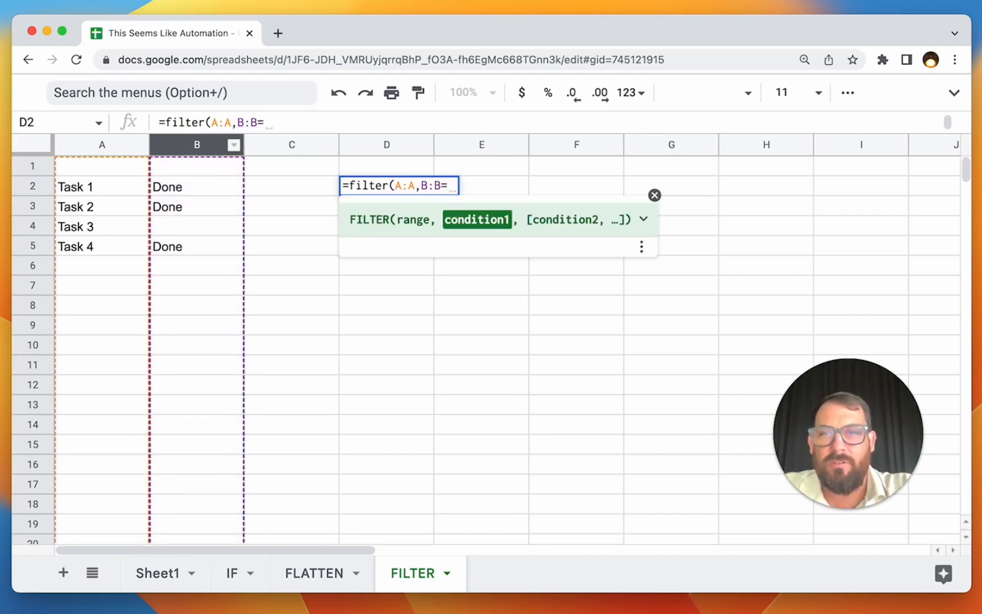
text("Done")
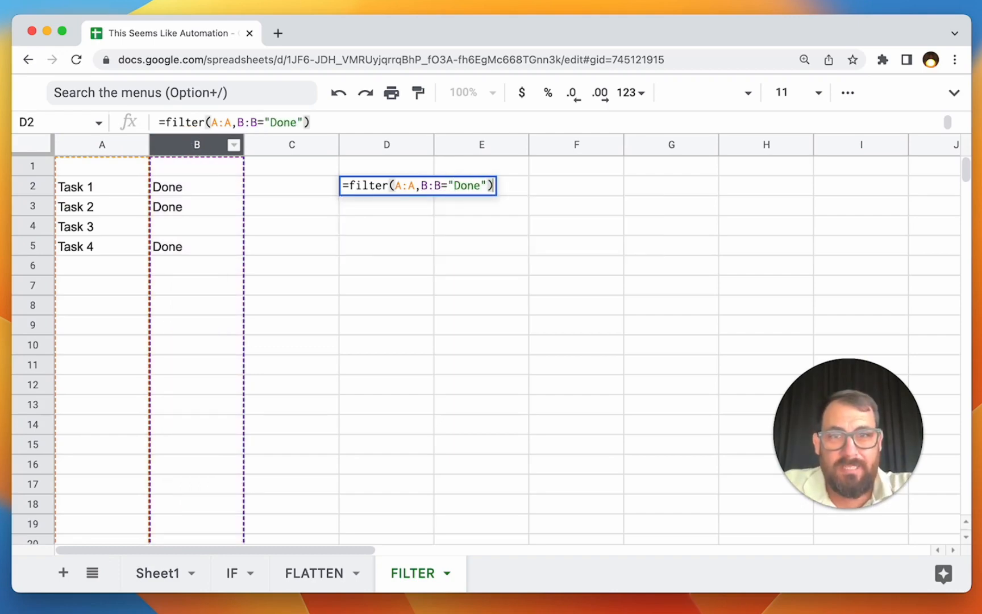
key(Return)
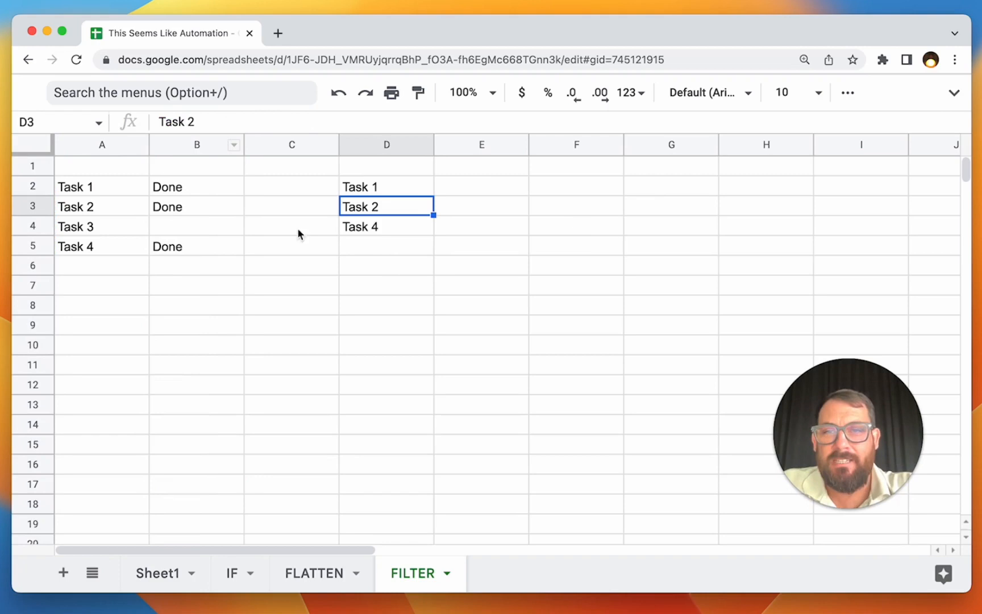
Step: Add the header Done in D1 above the filtered list
click(390, 165)
text(Done)
key(Return)
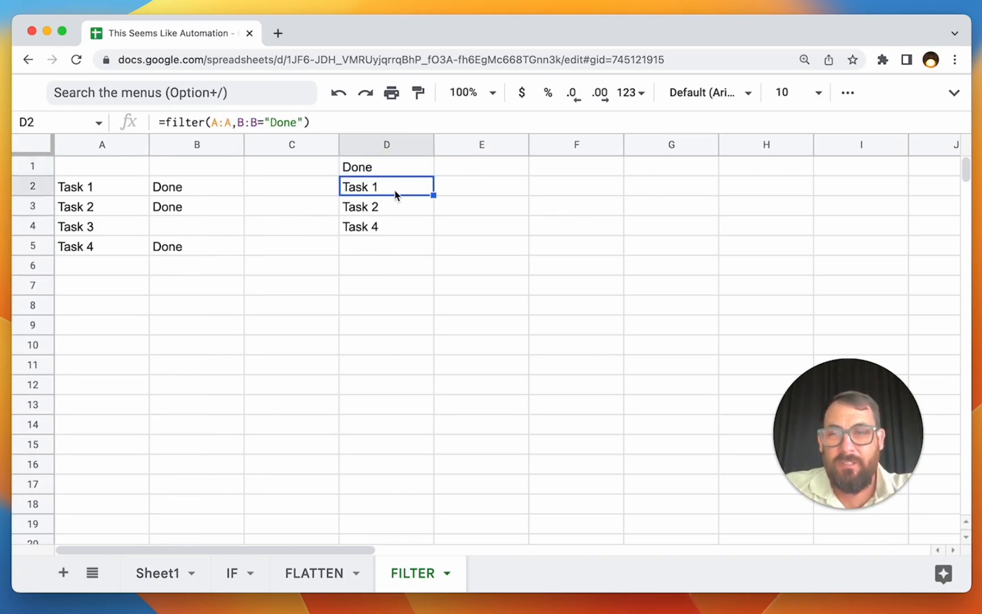
Step: Copy Task 4 into A6 and extend the task series in column A down to Task 11 in A12
click(79, 250)
key(cmd+c)
click(81, 264)
key(cmd+v)
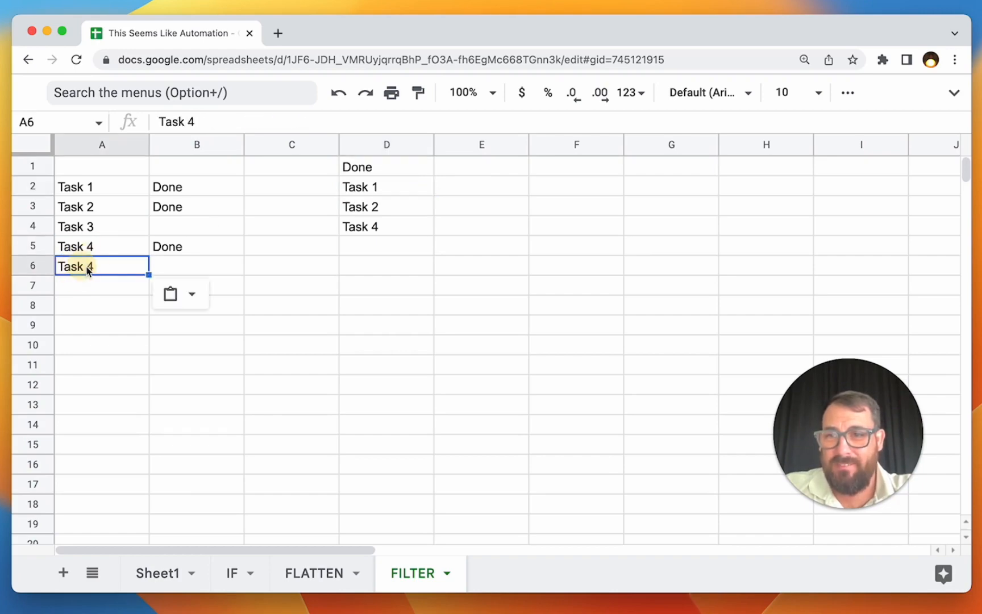
drag(128, 179, 137, 388)
Step: Mark Task 6 as done and Task 8 and Task 11 as Done in column B
click(195, 285)
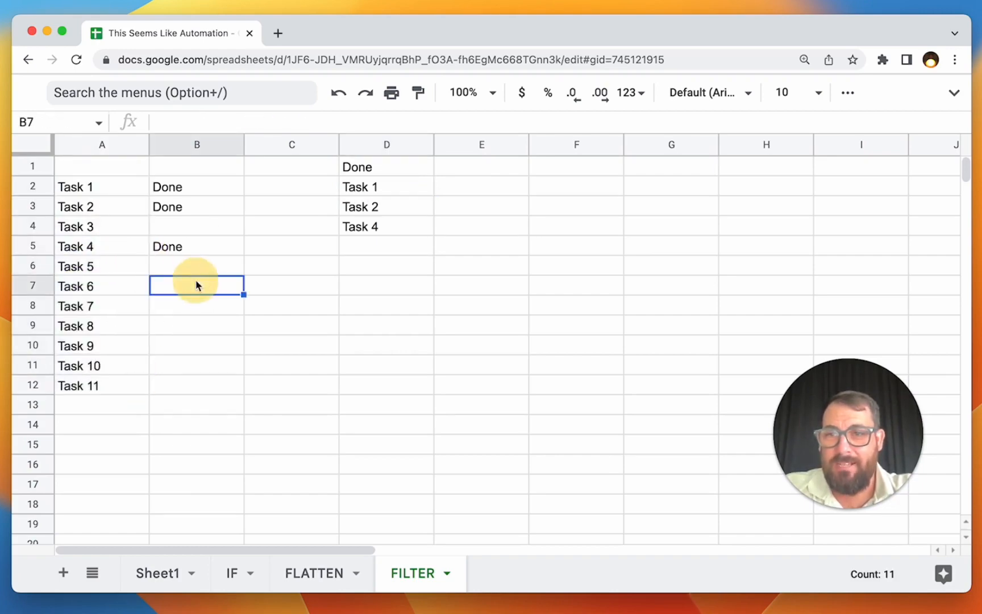
text(done)
key(Return)
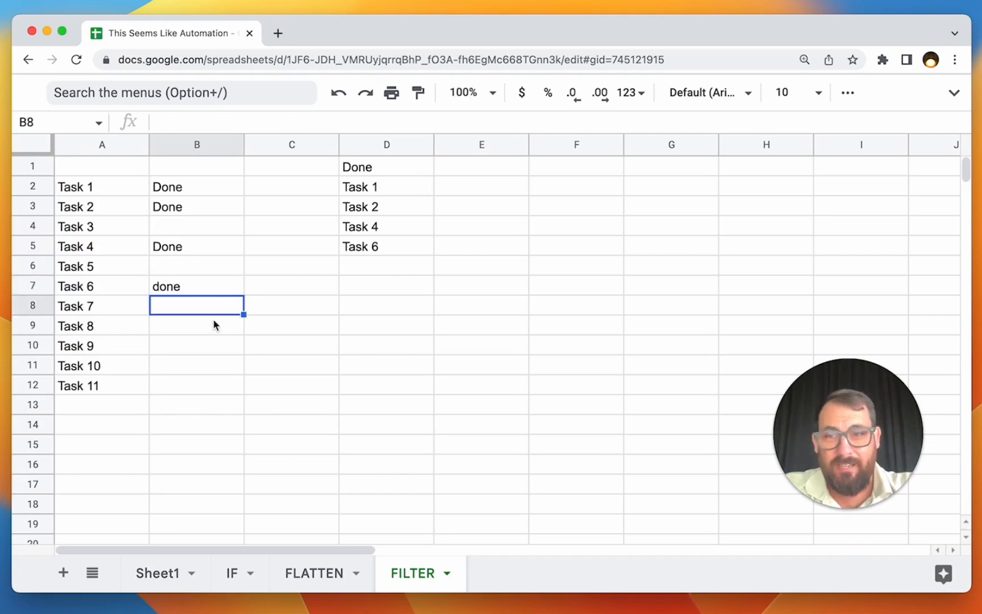
click(198, 326)
text(Done)
key(Return)
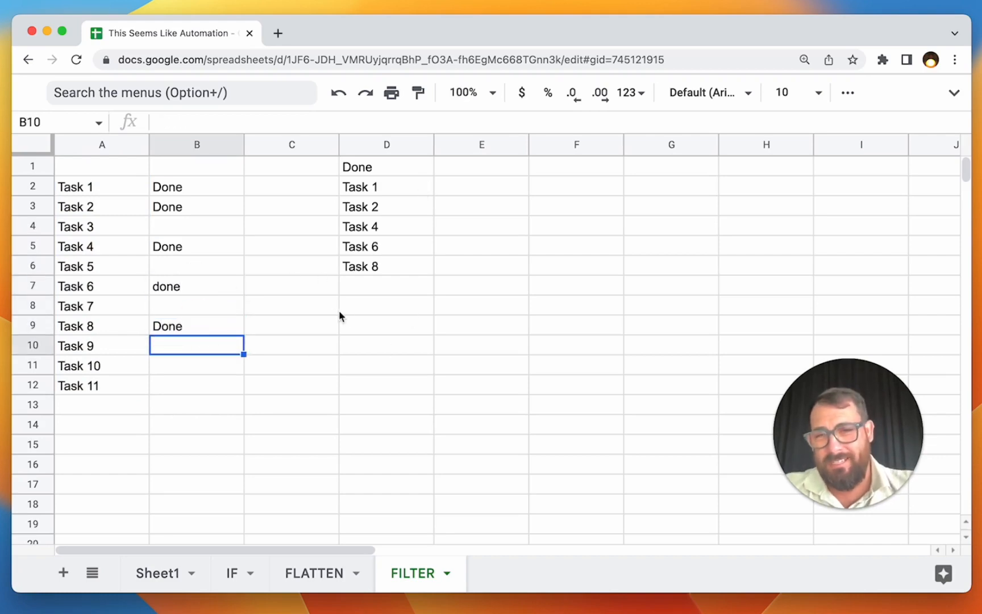
click(204, 384)
text(Done)
key(Return)
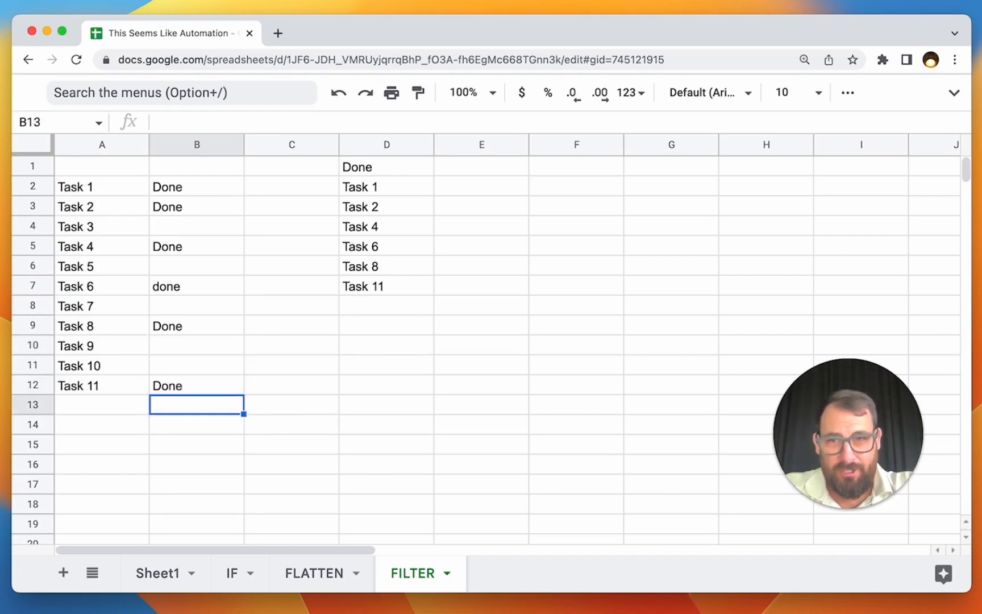
Step: Inspect the range argument of the FILTER formula in D2 and clear all statuses in B2:B14
click(392, 208)
click(381, 185)
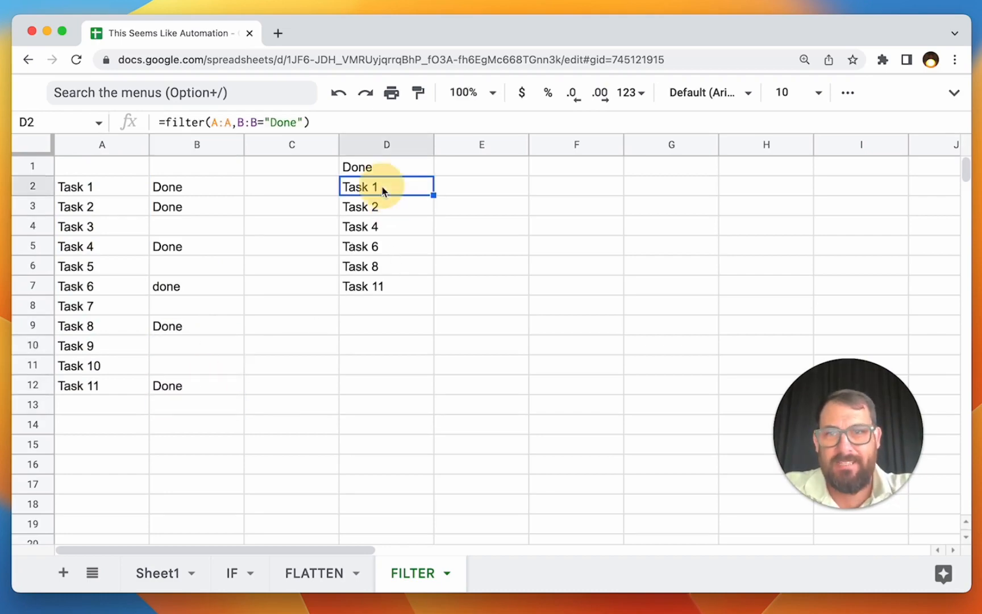
click(235, 123)
drag(231, 123, 211, 123)
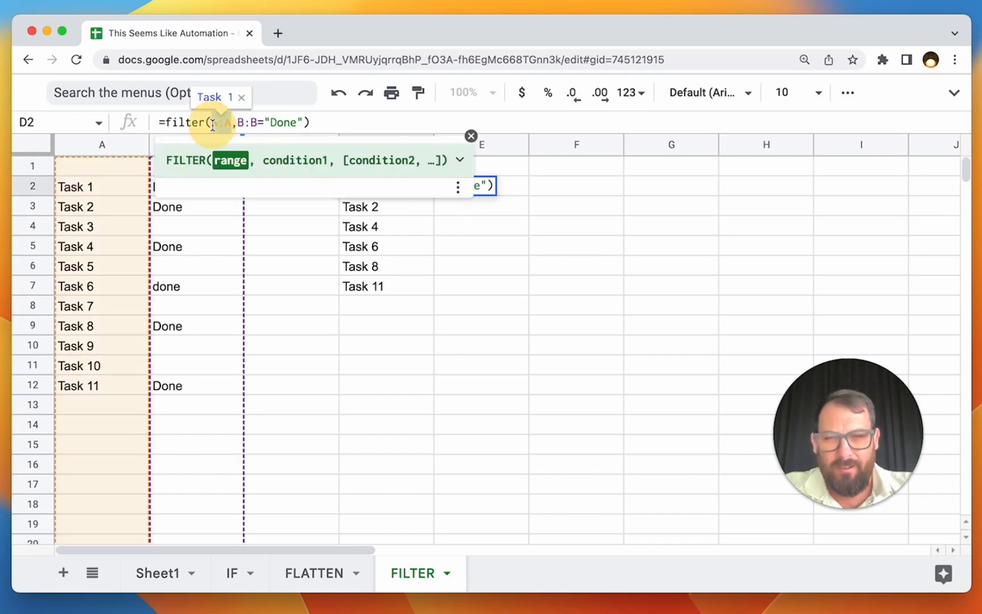
key(Escape)
drag(197, 186, 187, 427)
key(Delete)
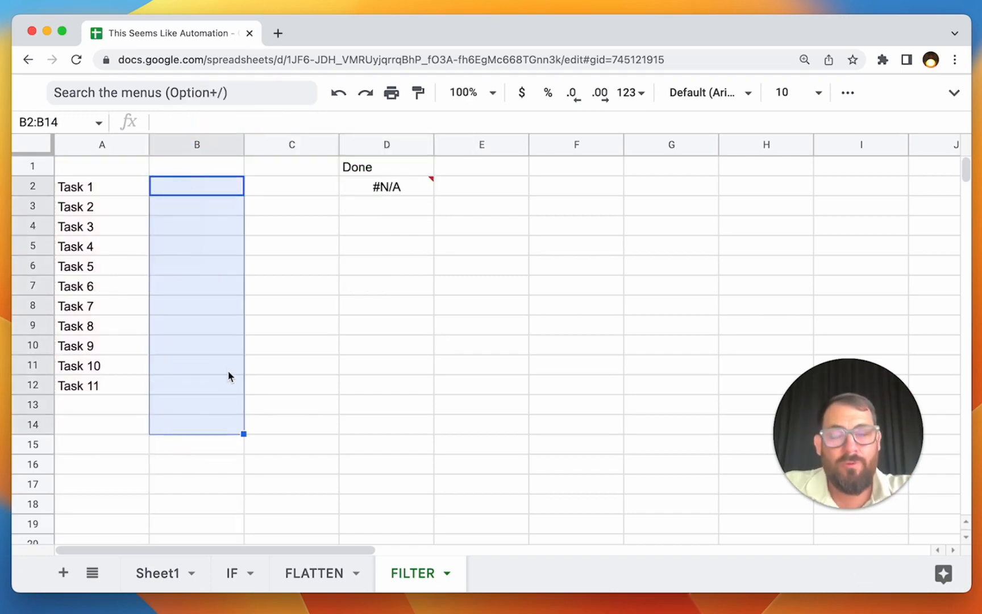
Step: Wrap the FILTER formula in D2 in IFERROR, giving =IFERROR(filter(A:A,B:B="Done"))
click(414, 172)
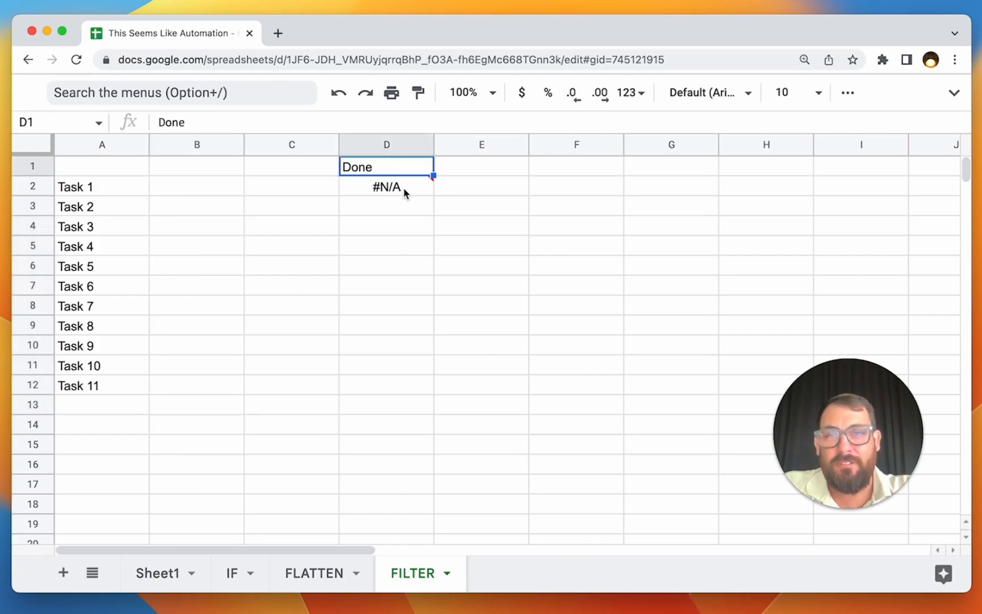
click(405, 192)
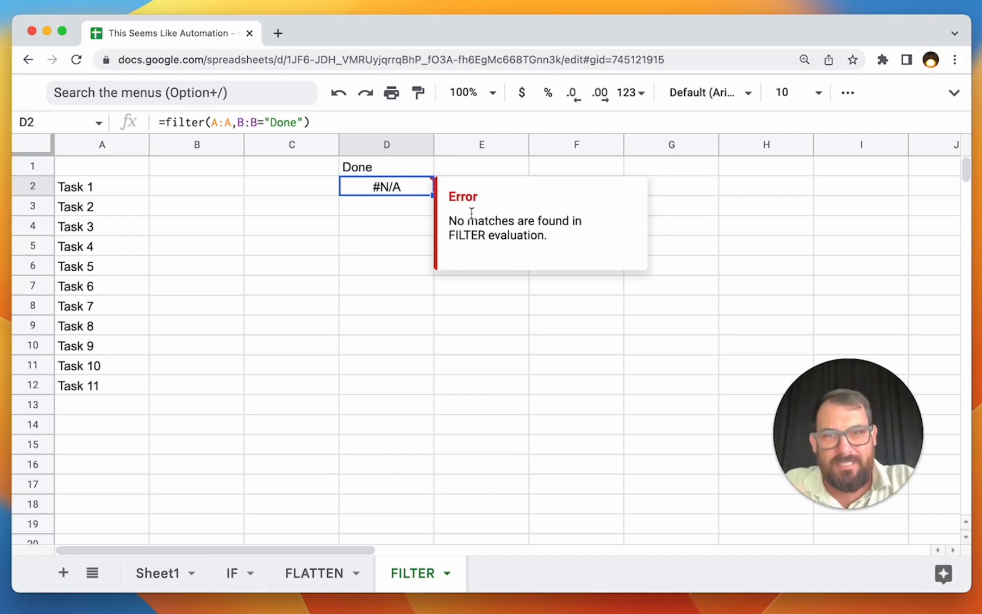
double_click(387, 186)
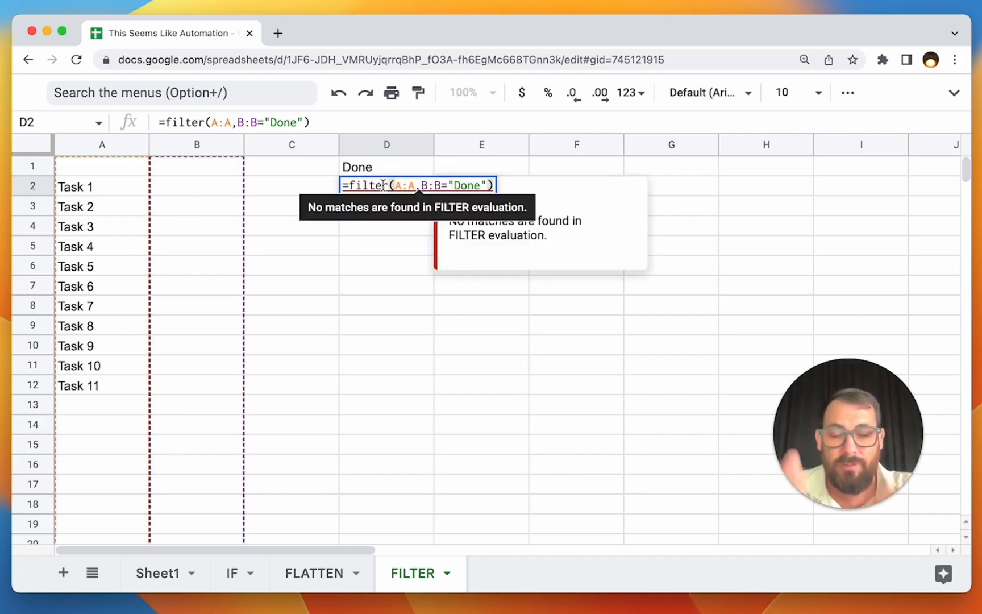
click(352, 187)
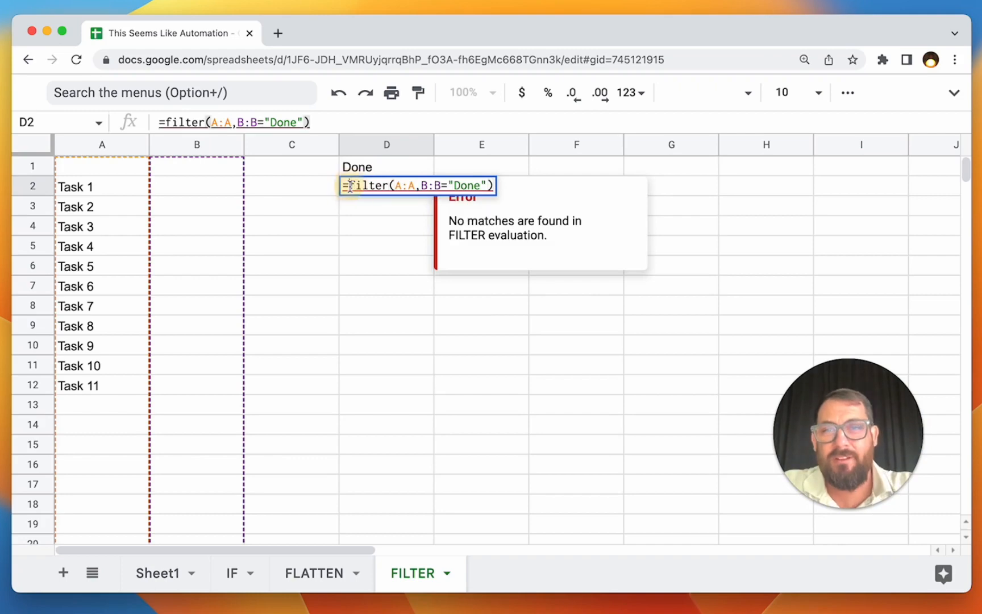
text(IFERROR()
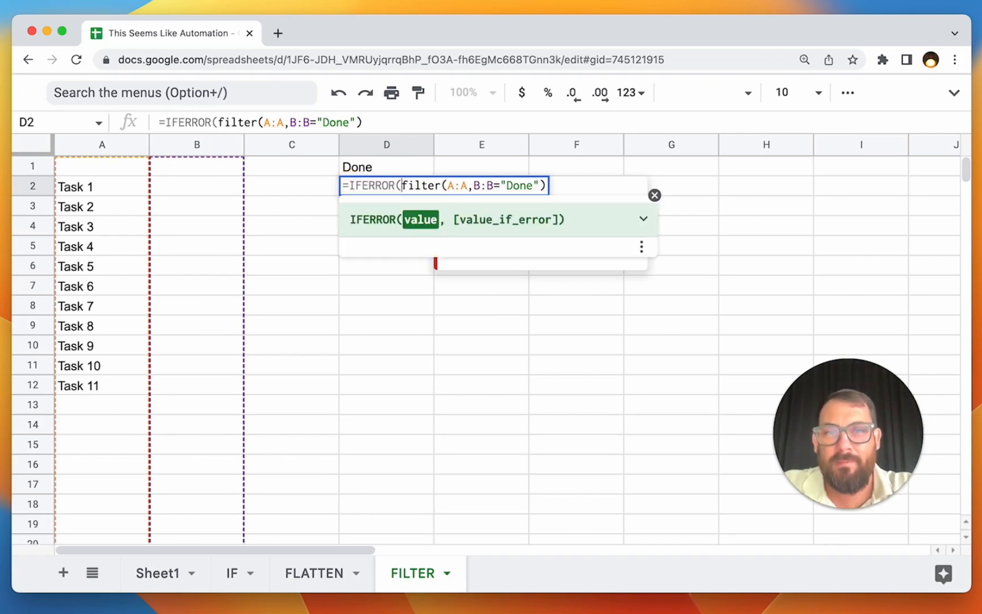
key(super+Right)
text())
key(Left)
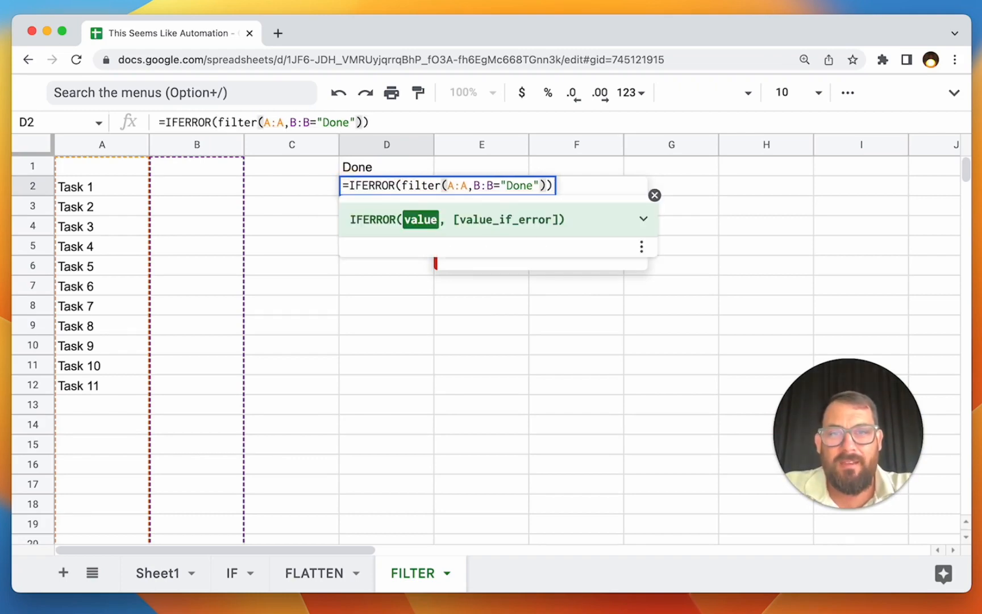
Step: Add a blank error value to the IFERROR formula in D2, making it =IFERROR(filter(A:A,B:B="Done"),)
text(,)
key(BackSpace)
text("text)
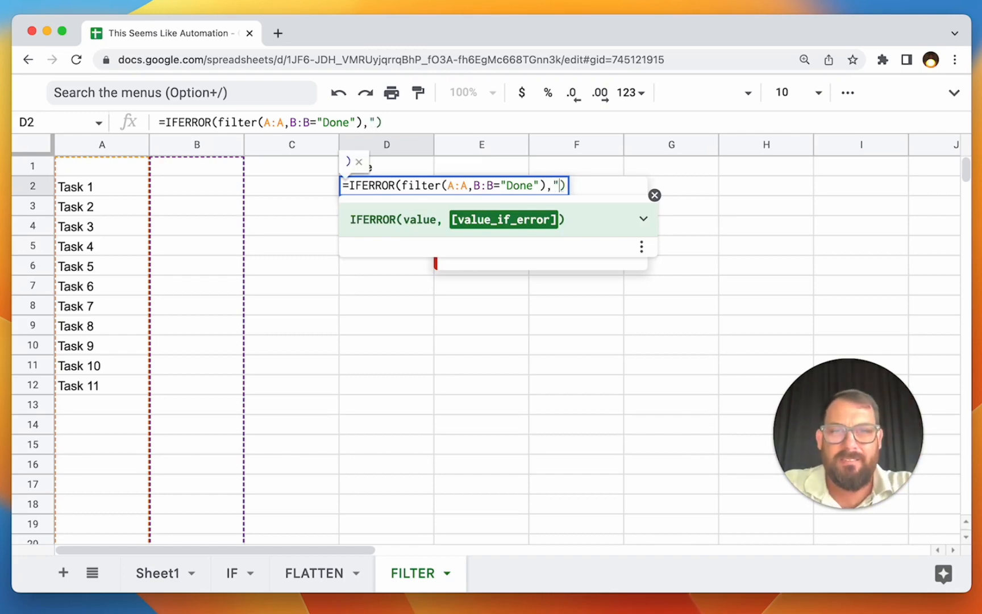
text(")
key(BackSpace)
key(BackSpace)
key(BackSpace)
key(BackSpace)
key(BackSpace)
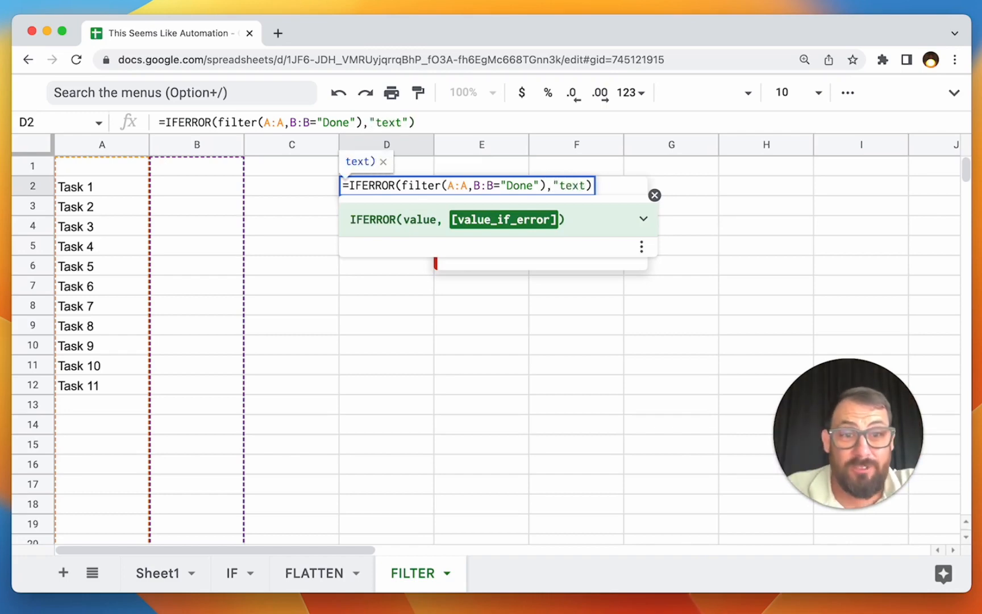
key(BackSpace)
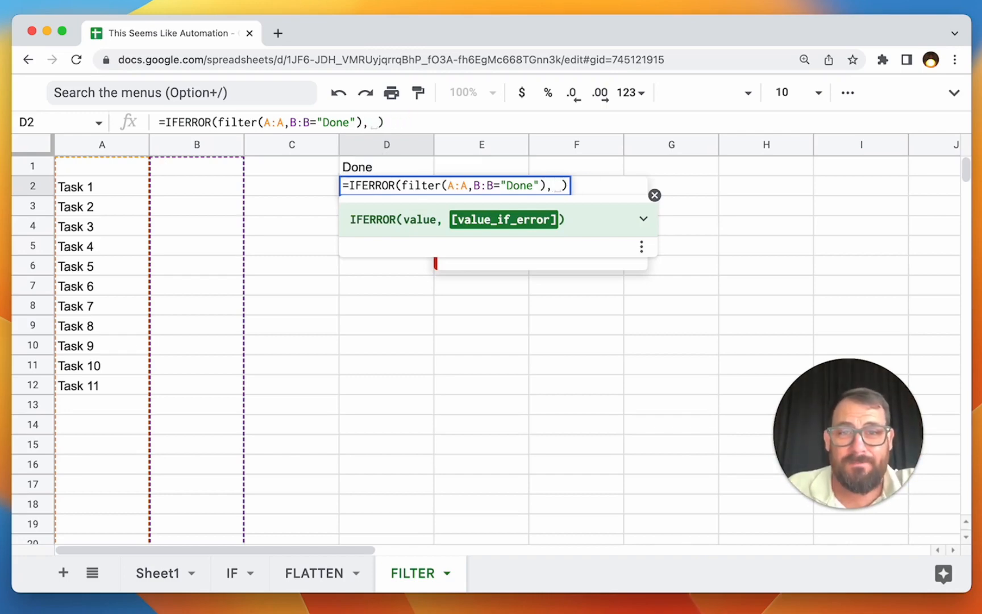
key(Return)
click(401, 188)
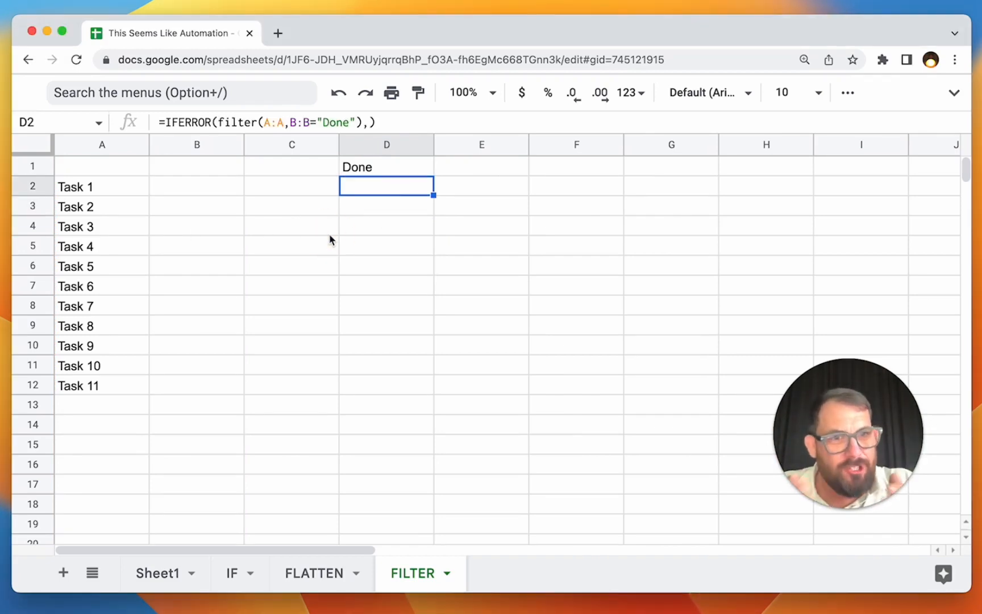
Step: Mark Task 1 and Task 4 as Done in column B
click(329, 236)
click(169, 185)
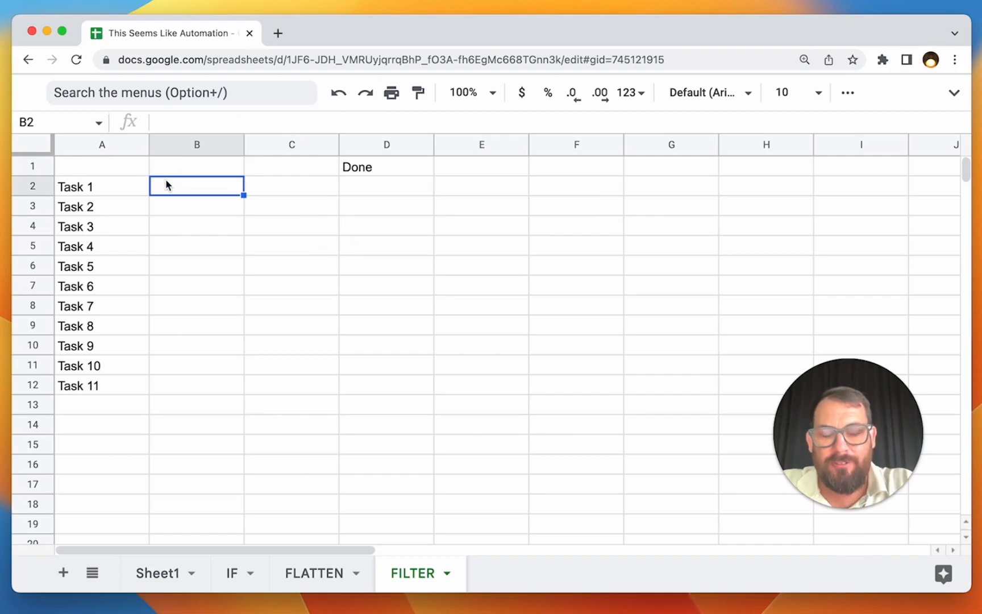
text(Done)
key(Return)
key(Down)
key(Down)
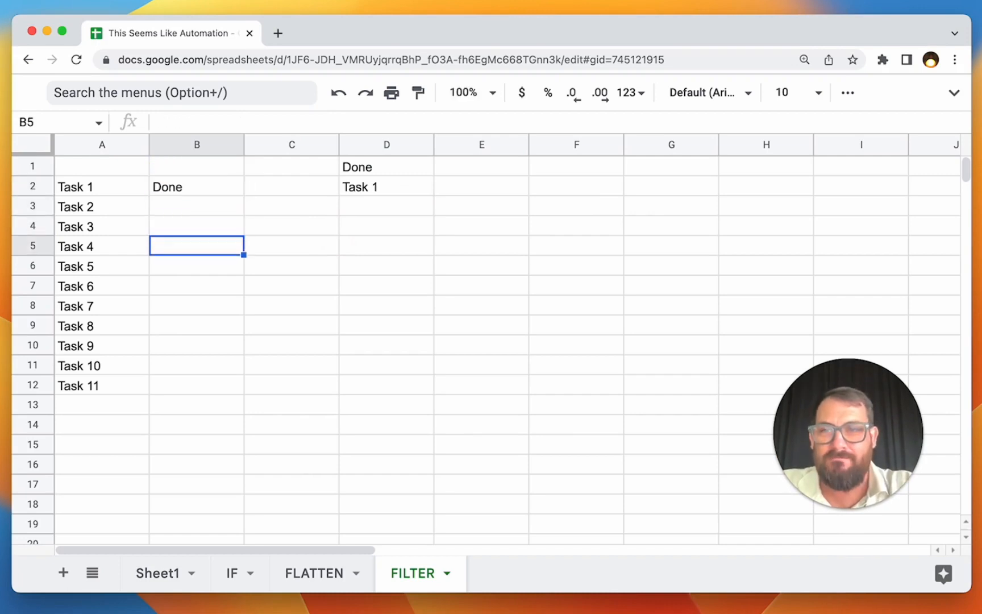
text(Done)
key(Return)
key(Down)
key(Down)
Step: Mark Task 7 as Done in B8
text(D)
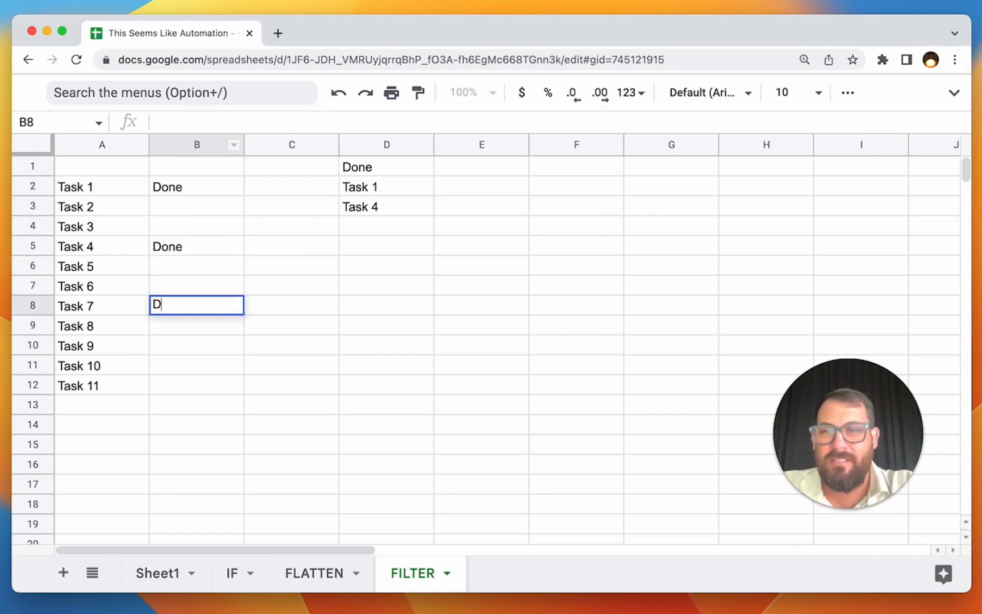
text(ones)
key(Return)
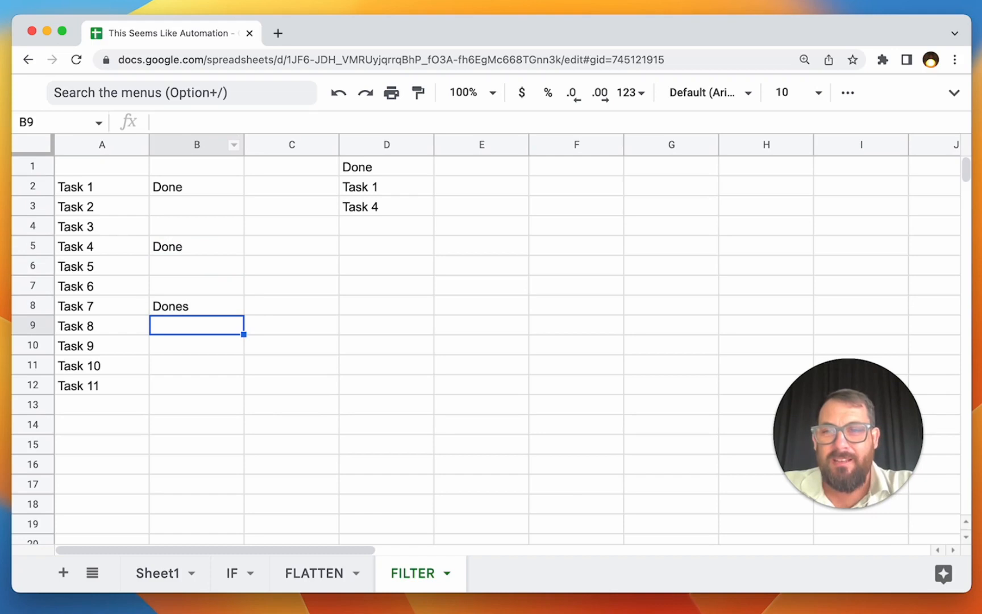
double_click(207, 307)
key(BackSpace)
key(Return)
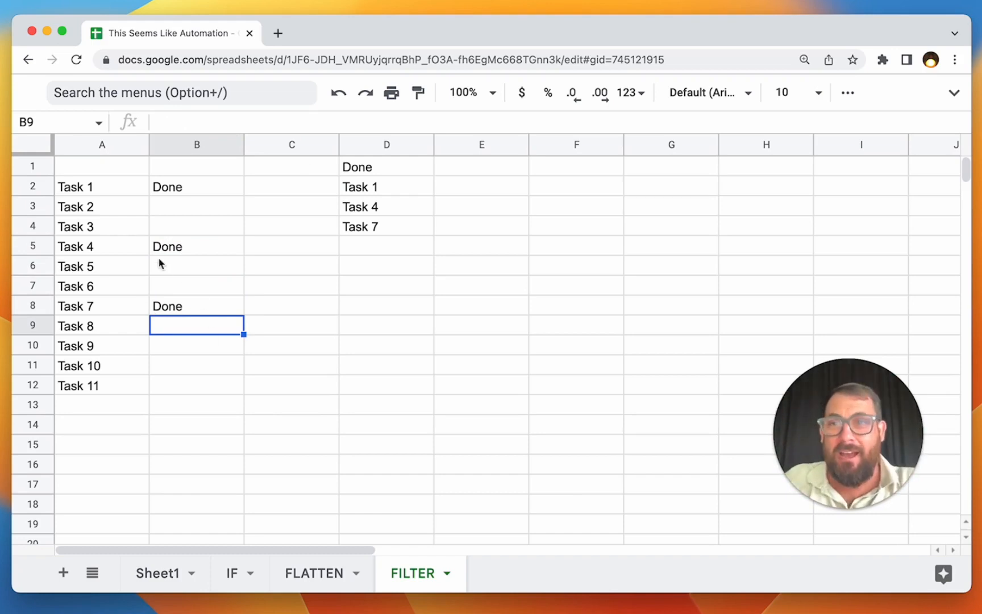
Step: Replace IFERROR with IFNA in the D2 formula, making it =IFNA(filter(A:A,B:B="Done"),)
click(413, 189)
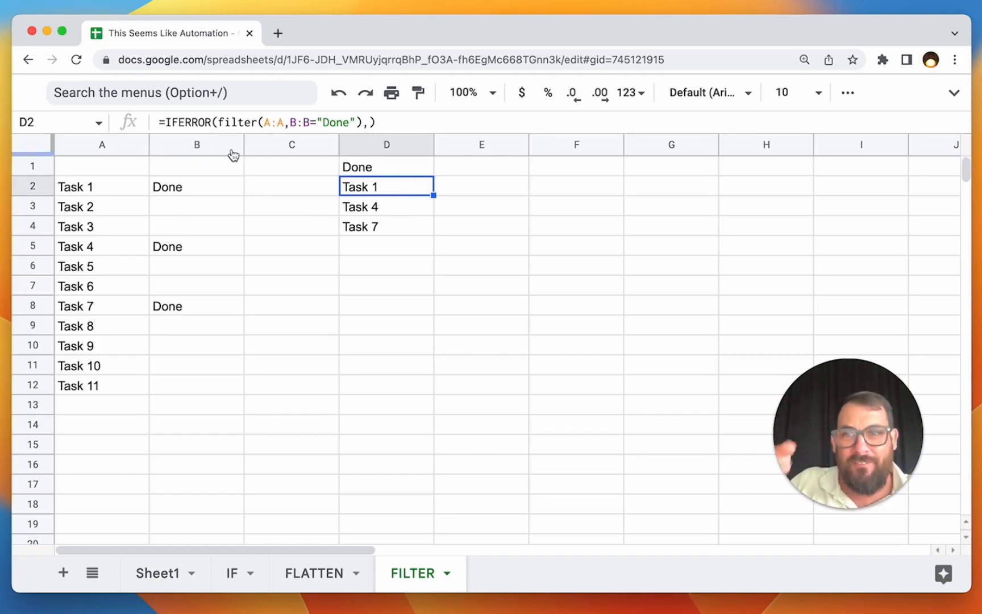
click(213, 122)
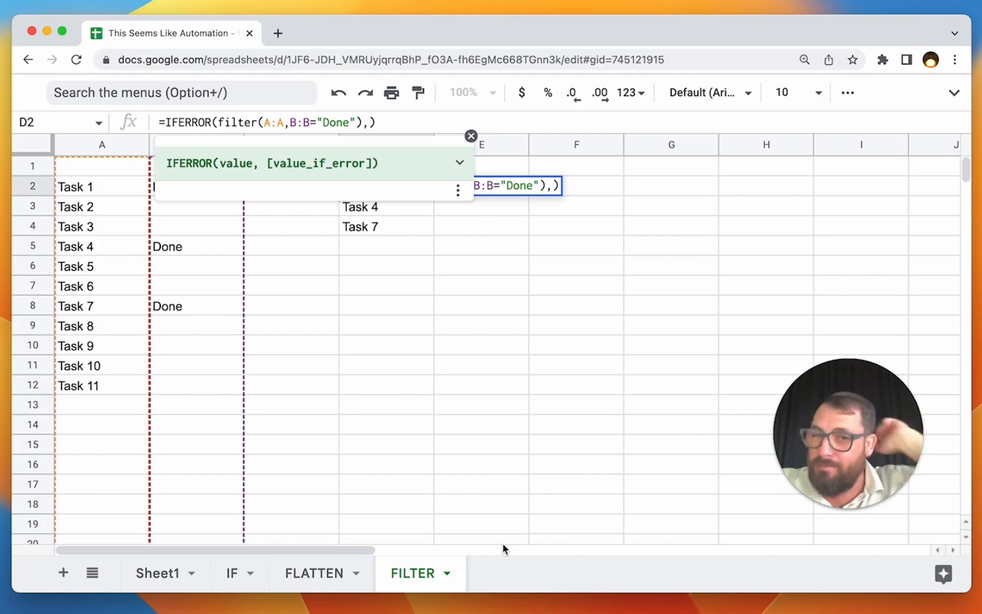
key(BackSpace)
key(BackSpace)
key(BackSpace)
key(BackSpace)
key(BackSpace)
key(BackSpace)
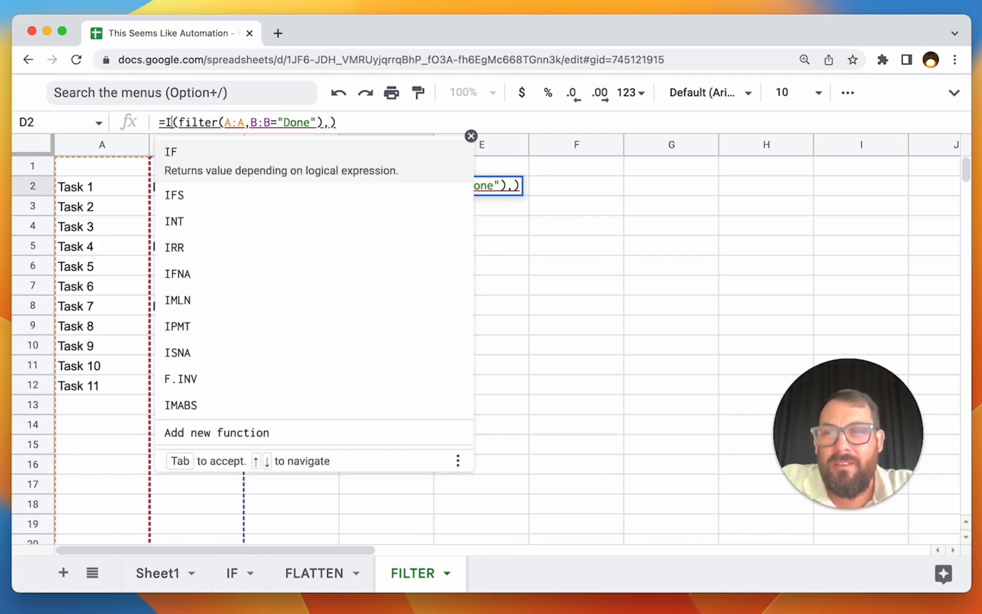
text(FNA)
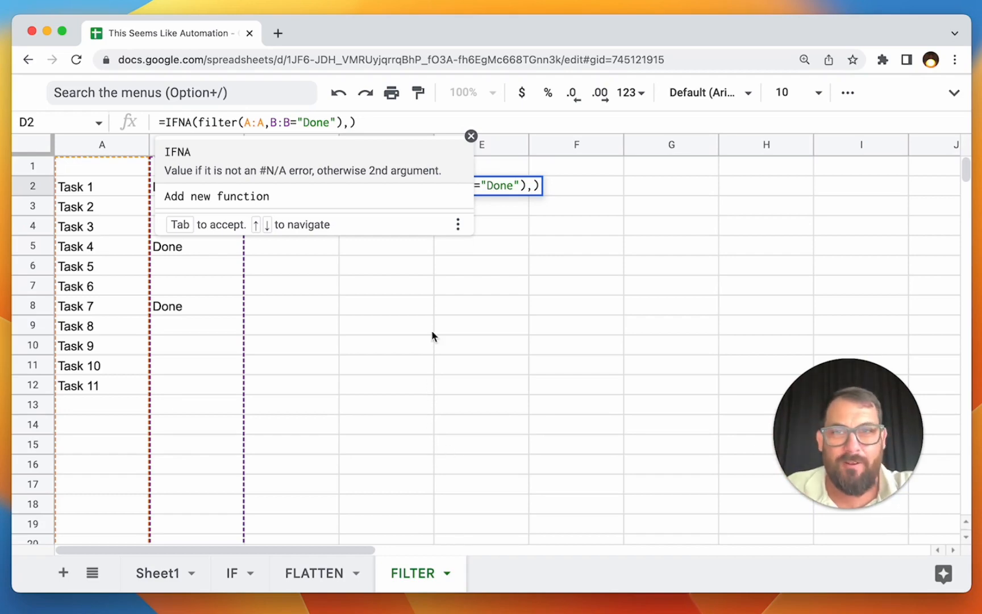
click(371, 127)
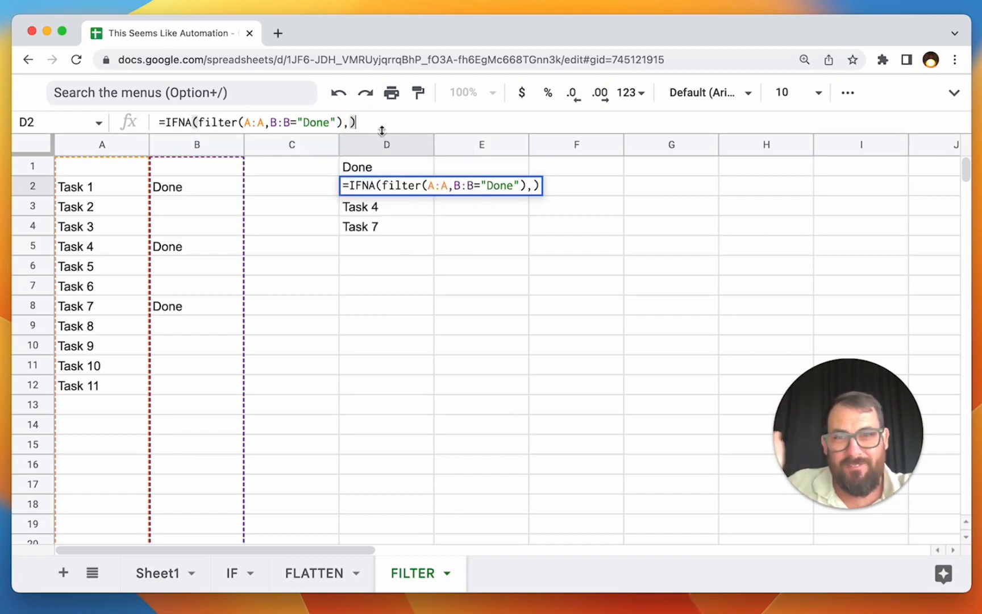
key(Return)
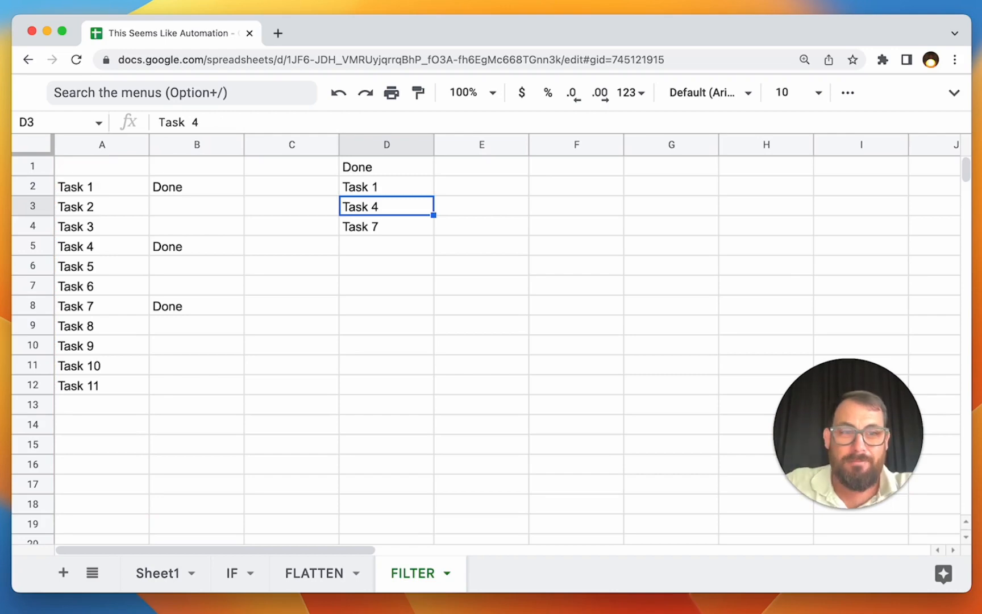
Step: Clear the statuses in B1:B9 and inspect the IFNA formula in D2
drag(221, 172, 221, 325)
key(Delete)
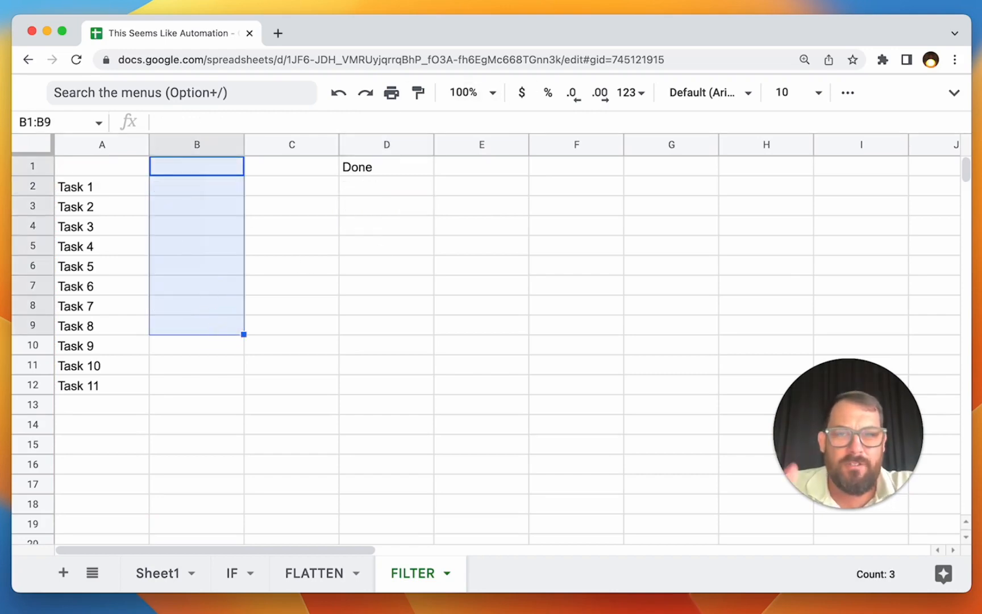
click(373, 169)
click(376, 186)
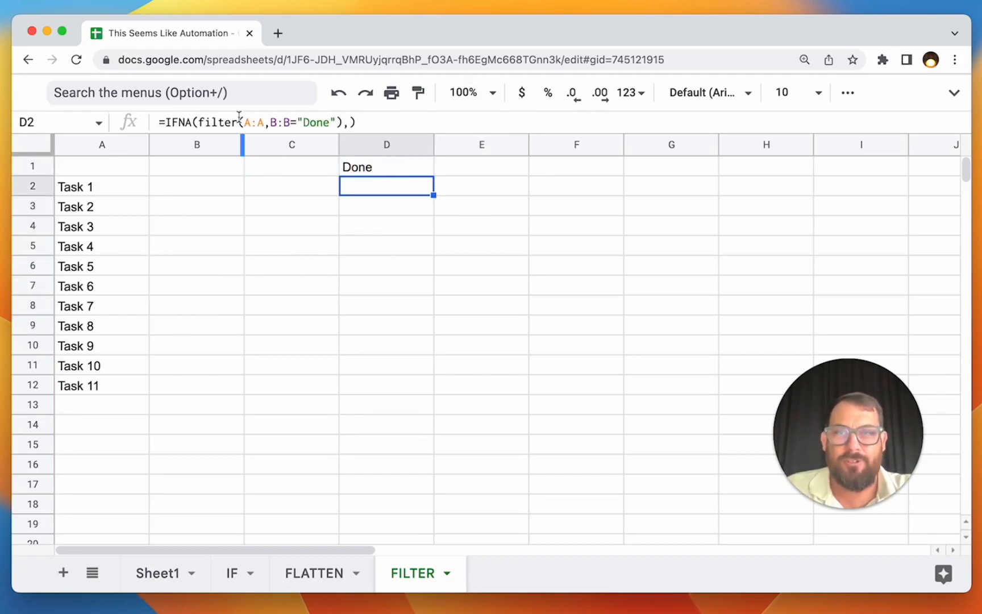
click(263, 122)
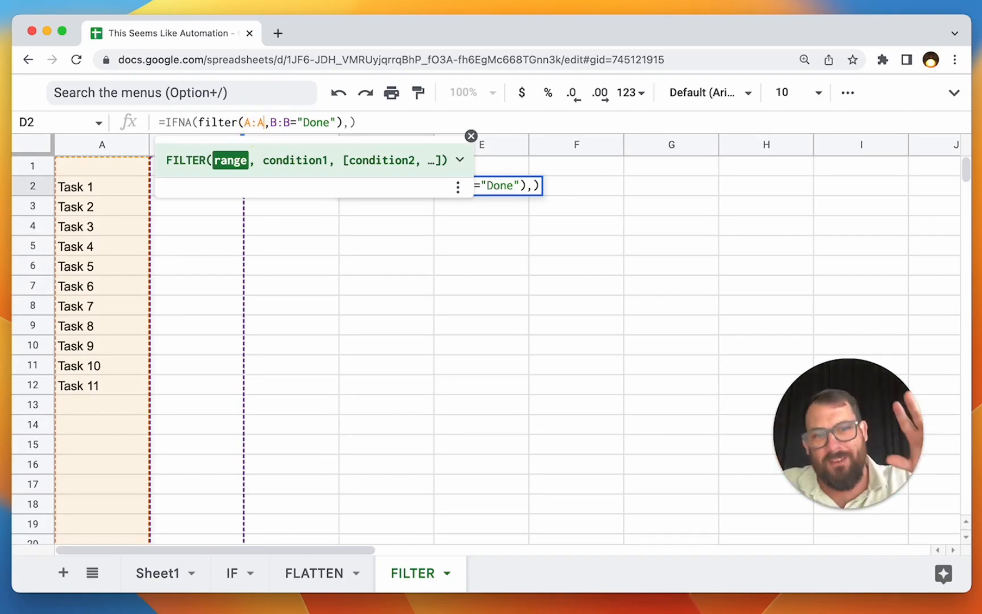
key(Escape)
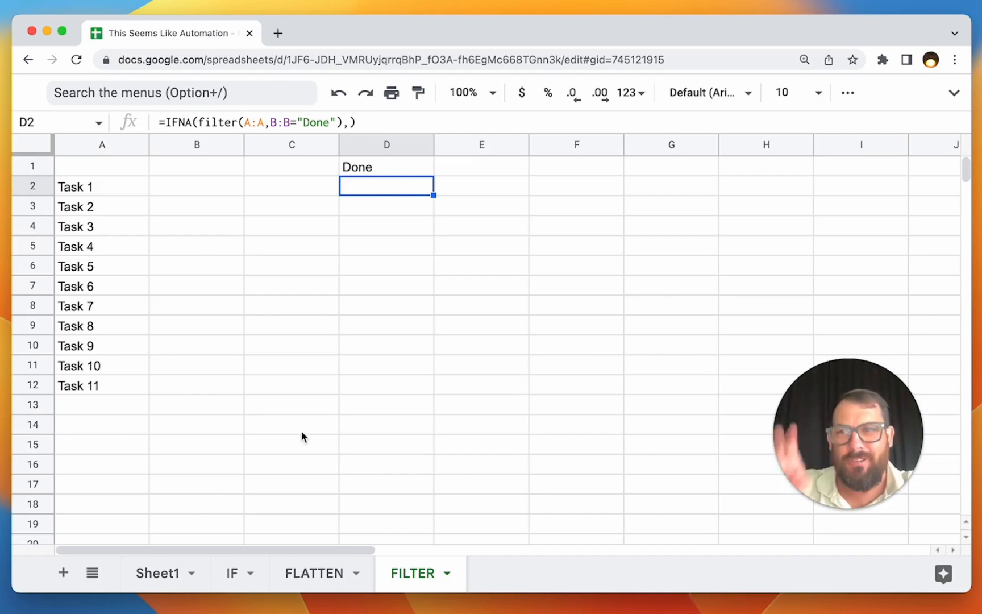
Step: View the TRANSPOSE() & UNIQUE() heading on Sheet1, and add a new sheet placed after the FILTER sheet
click(174, 574)
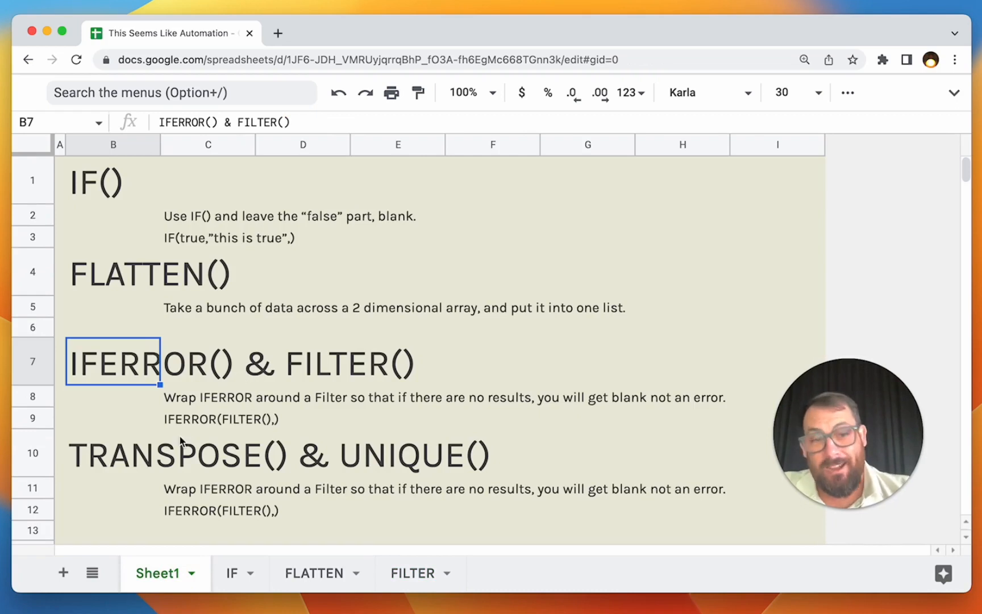
click(154, 461)
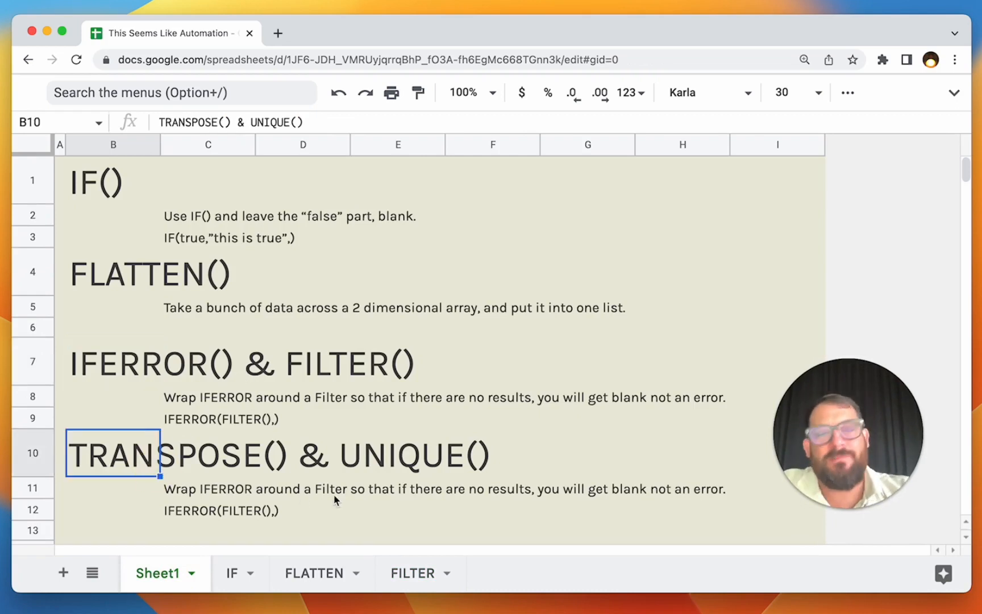
click(64, 575)
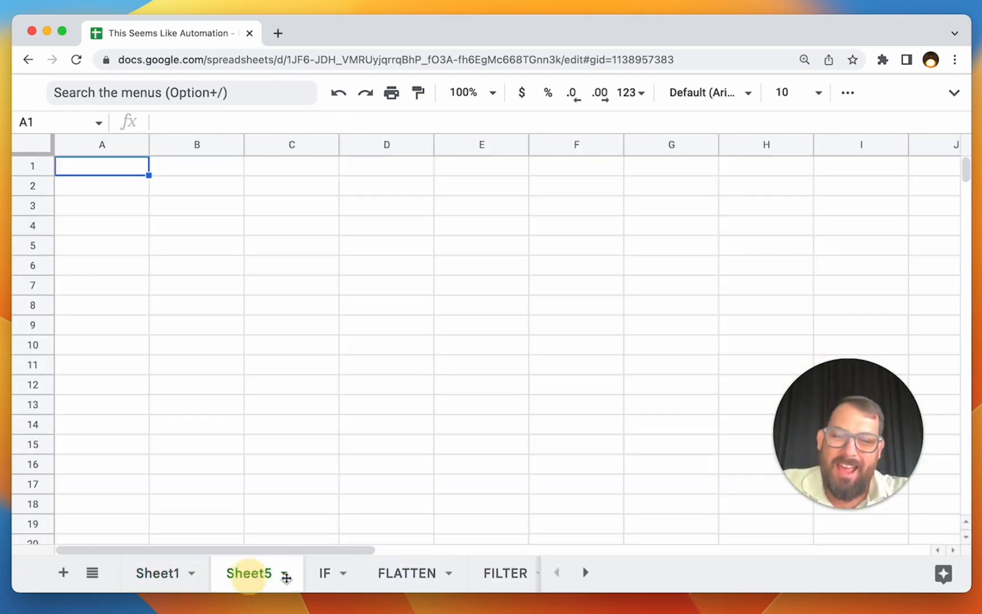
drag(284, 574, 487, 583)
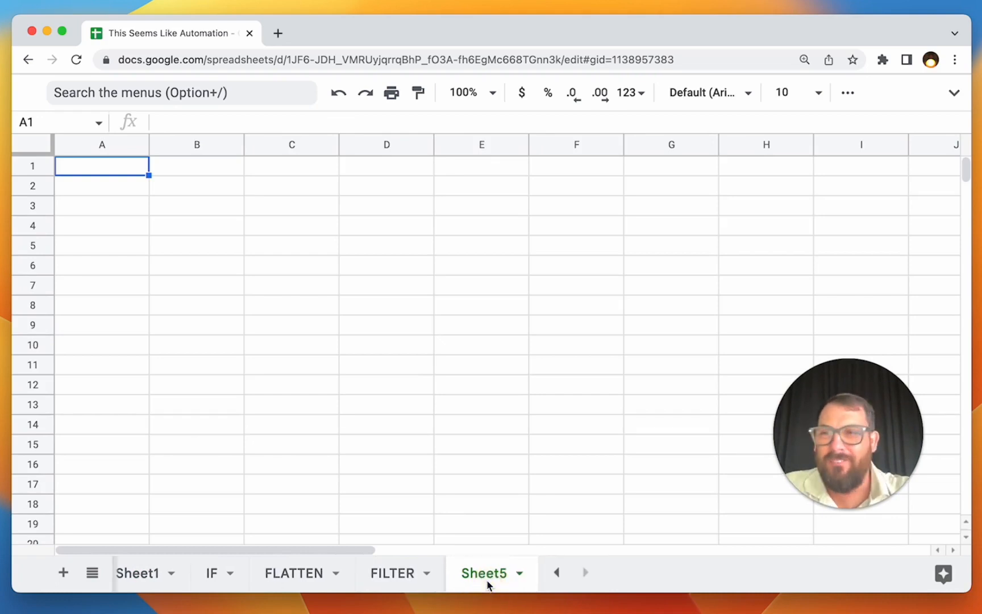
Step: Rename the new sheet as Transpose
double_click(487, 574)
text(Tranp)
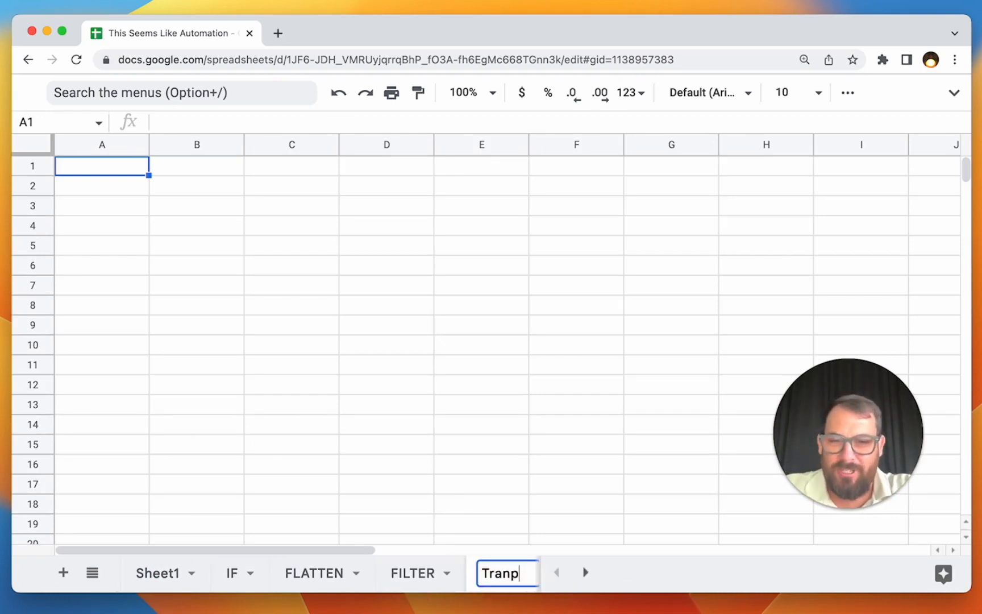
key(BackSpace)
text(spose)
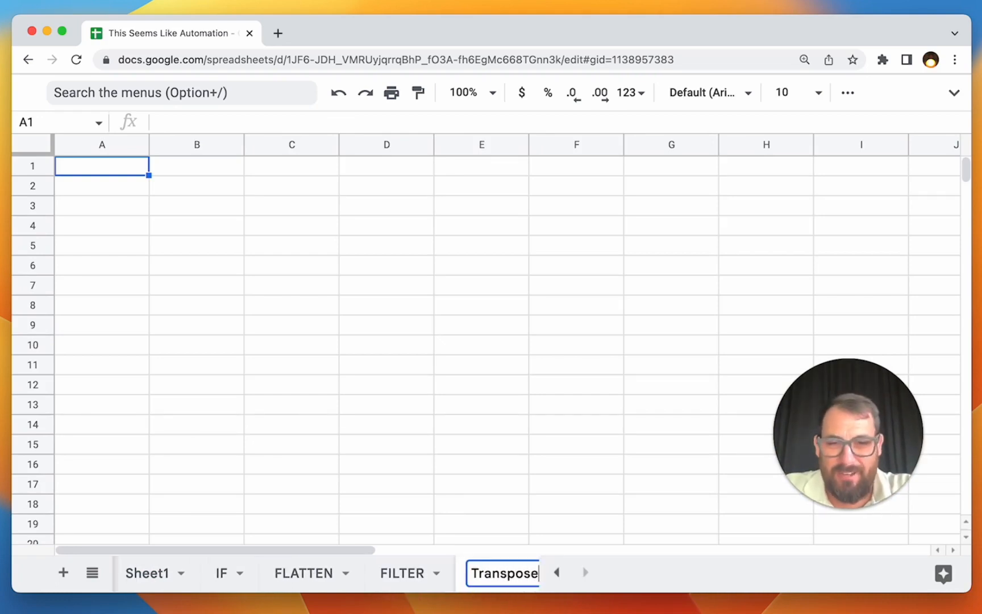
key(Return)
click(147, 192)
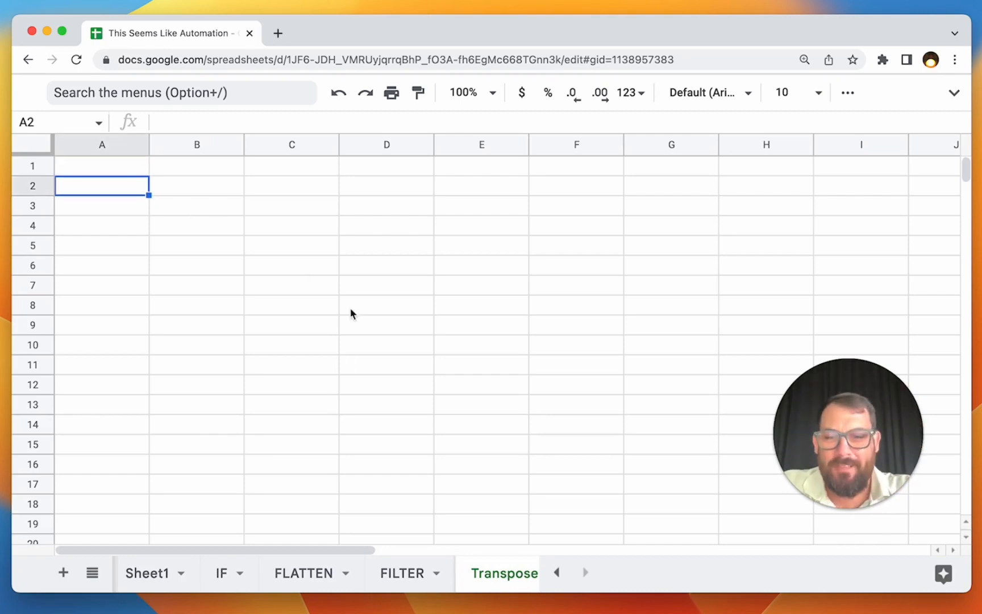
Step: Rename the last sheet in uppercase as TRANSPOSE
double_click(494, 573)
text(TRANSPOSE)
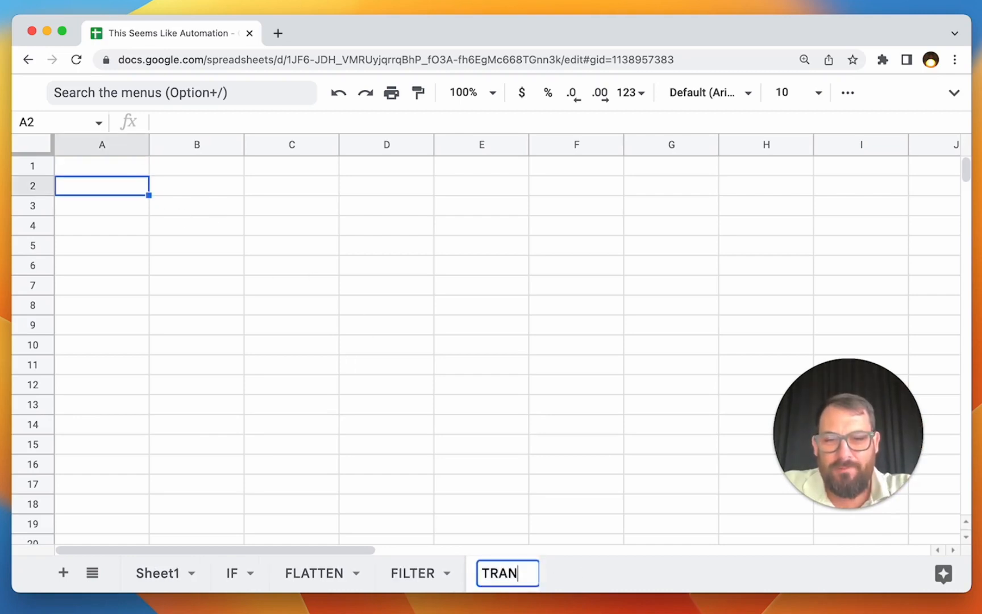
key(BackSpace)
key(BackSpace)
text(SE)
key(Return)
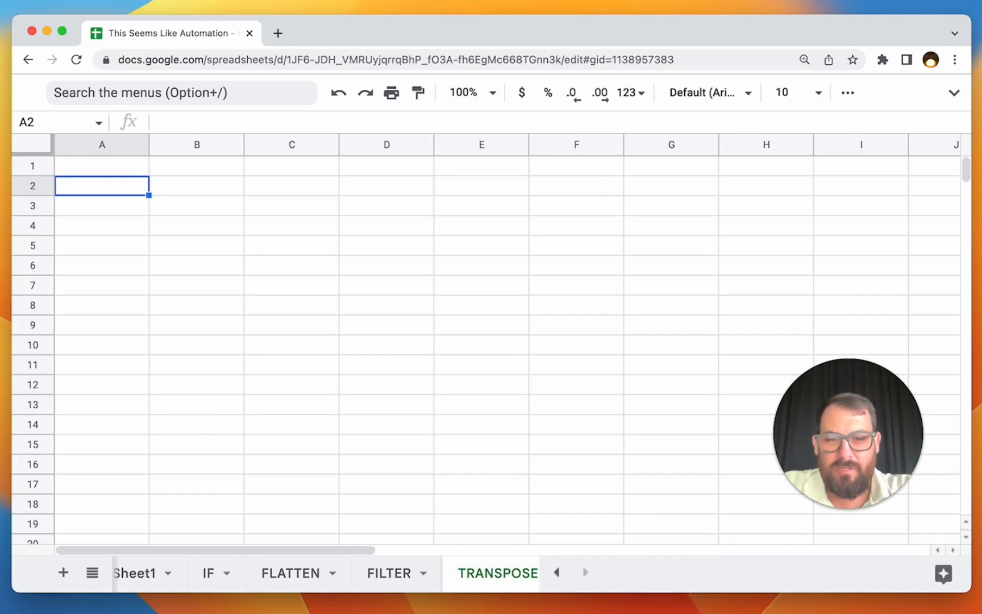
Step: Enter Task 1 in B2 and Task 2 in B3, and extend the series down to Task 5 in B6
click(164, 196)
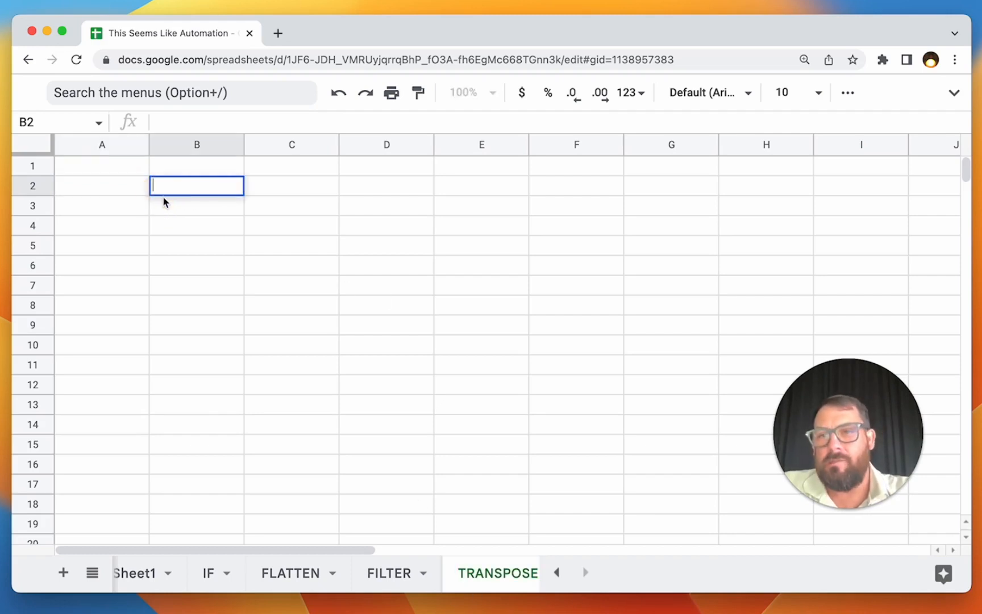
text(Taks)
key(Return)
click(176, 188)
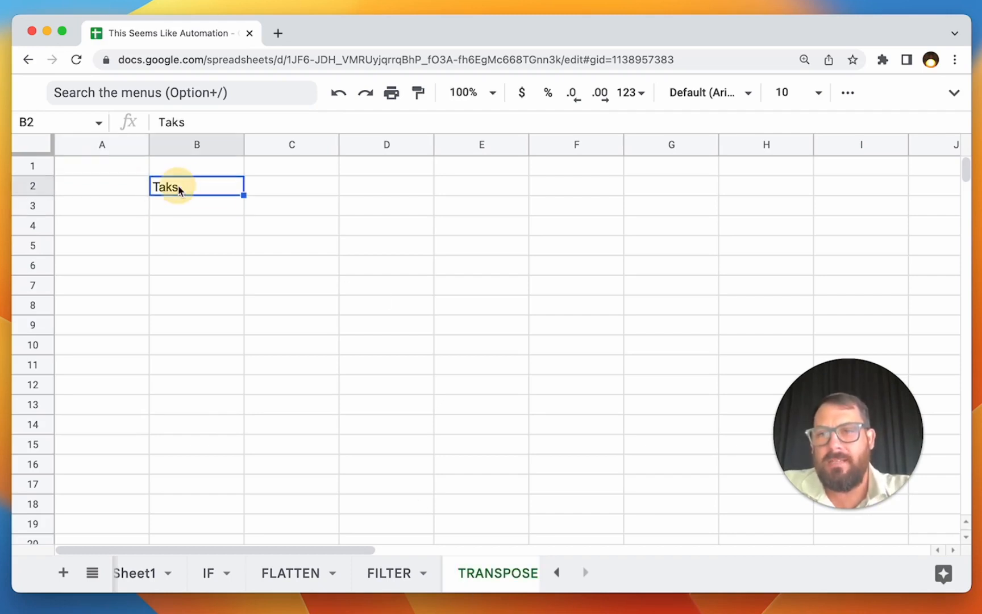
text(Task 1)
key(Return)
text(Task 2)
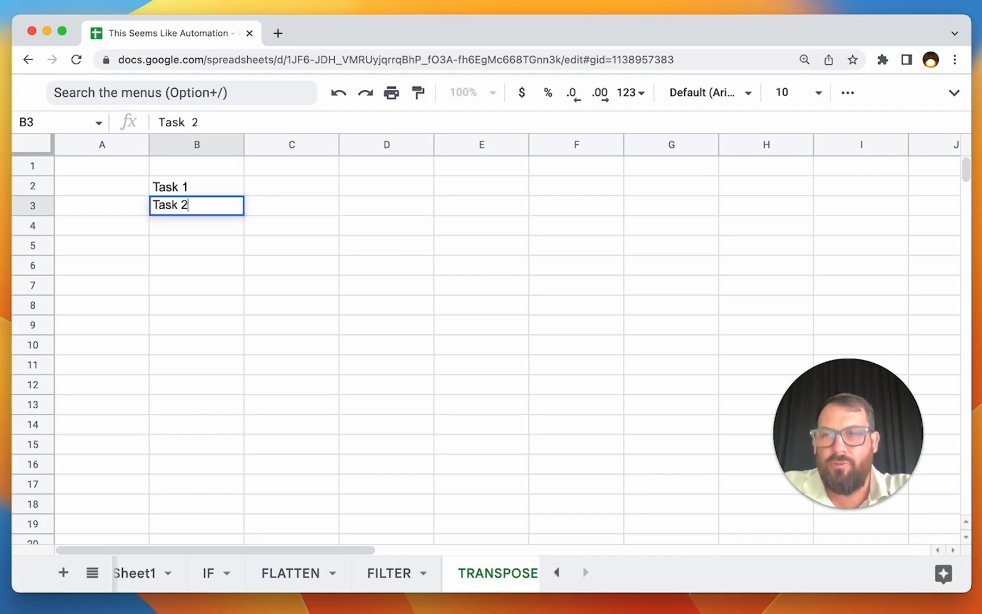
key(Return)
click(211, 194)
drag(211, 196, 243, 274)
Step: Enter a TRANSPOSE formula in D2 that lays the tasks in B2:B6 out across the row
click(357, 193)
text(=T)
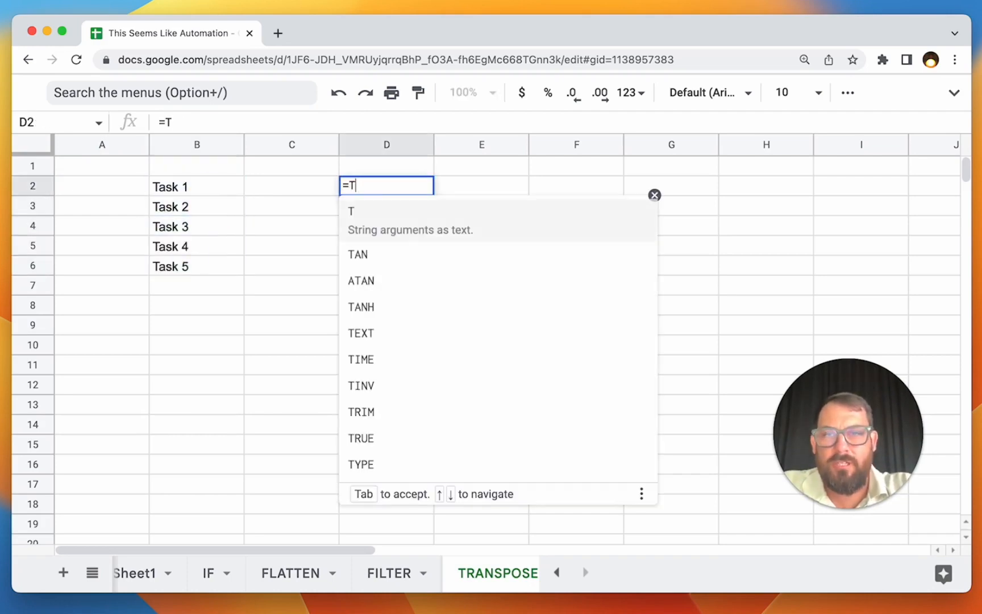
text(RANSPOSE()
drag(223, 188, 223, 272)
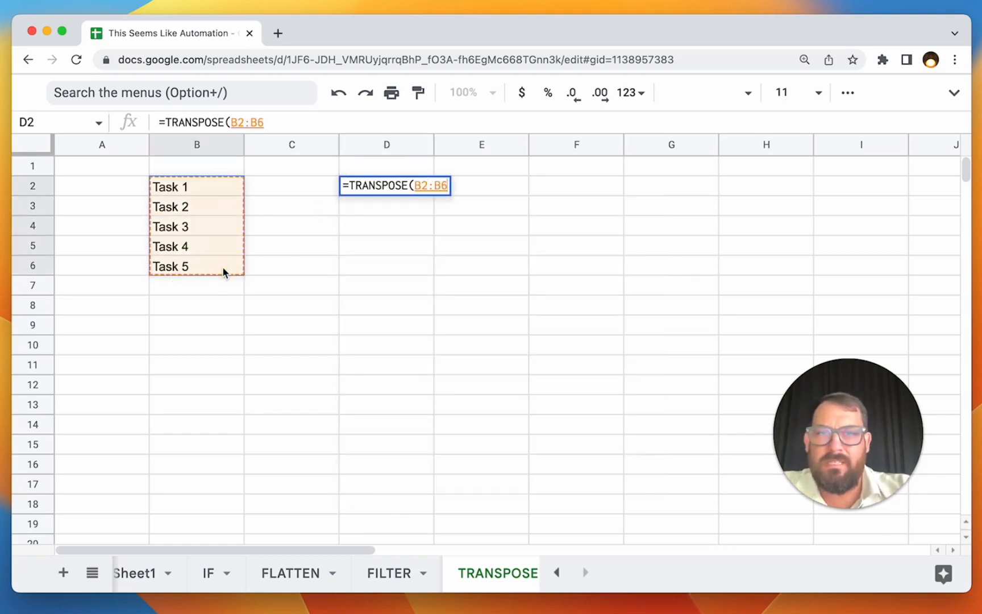
key(Return)
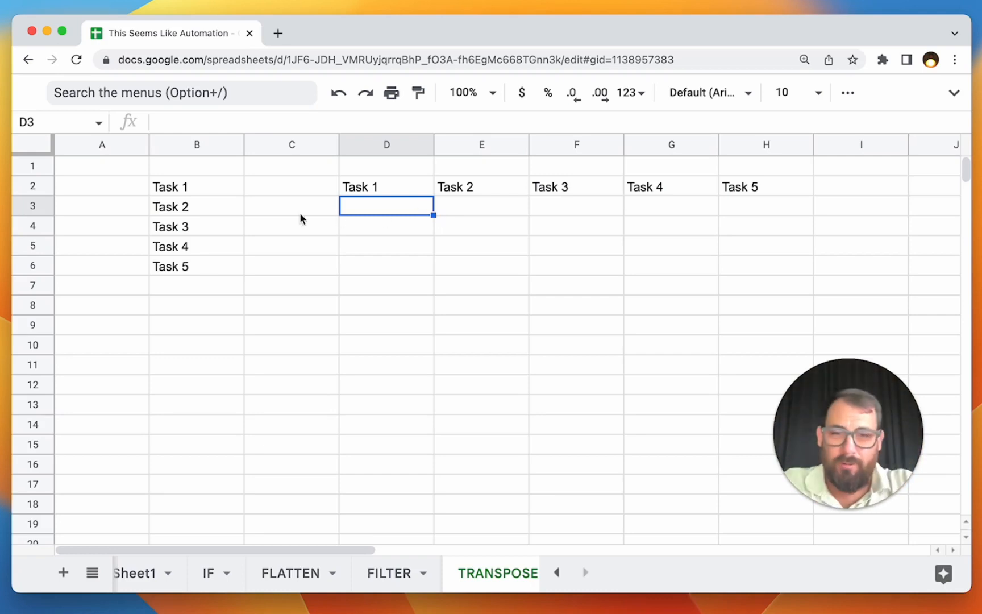
click(146, 187)
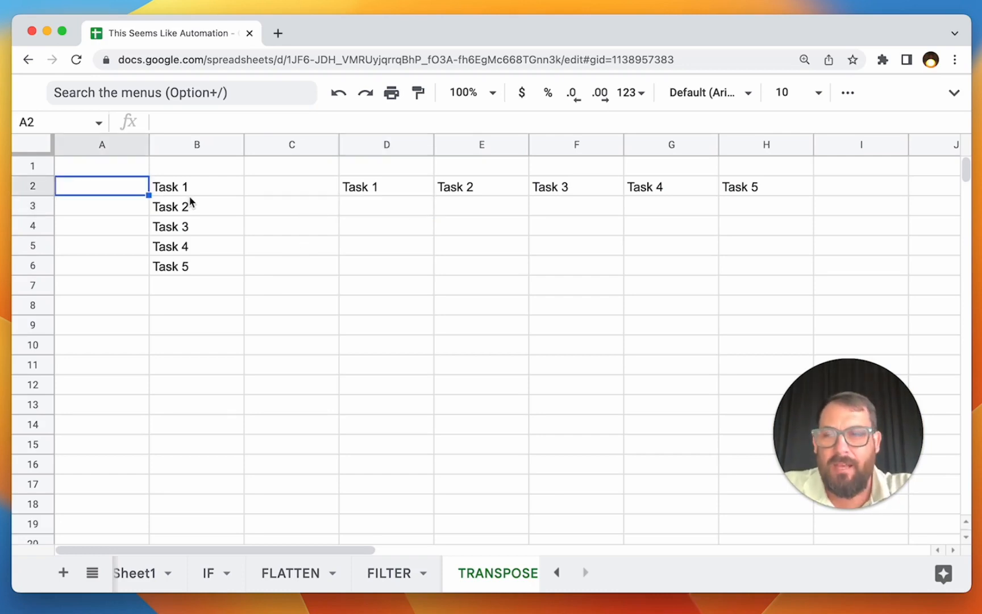
Step: Enter the categories Home, Home, Office, Office and Baby in A2:A6 beside the tasks
text(home)
key(BackSpace)
key(BackSpace)
key(BackSpace)
key(BackSpace)
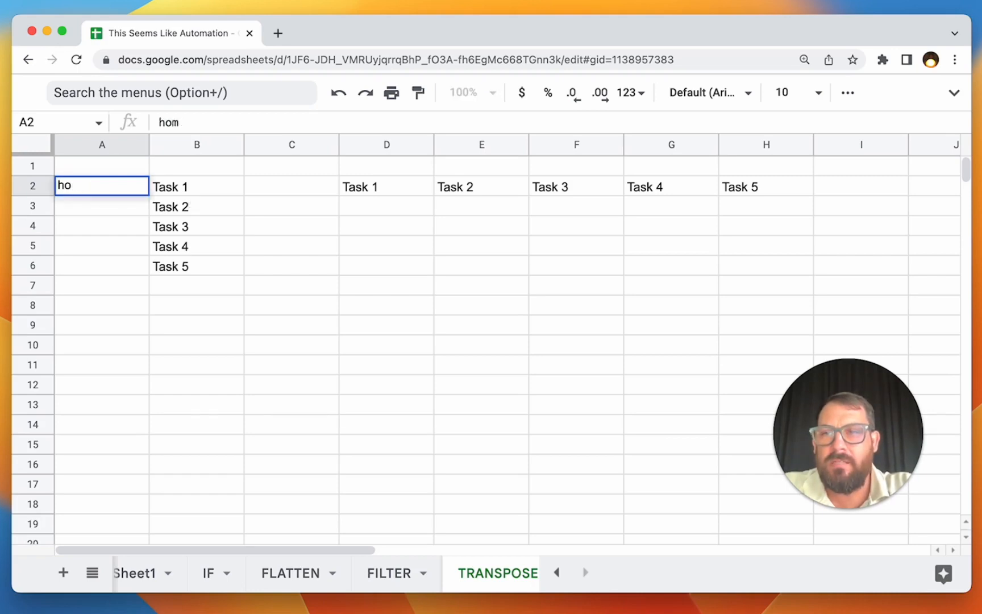
text(Home)
key(Return)
text(Home)
key(Return)
text(Office)
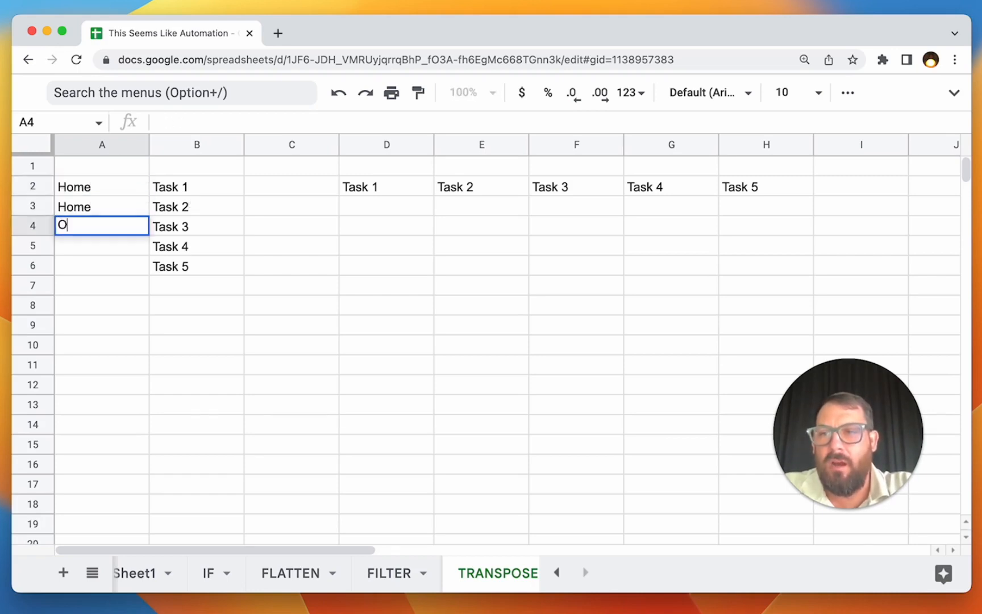
key(Return)
text(Office)
key(Return)
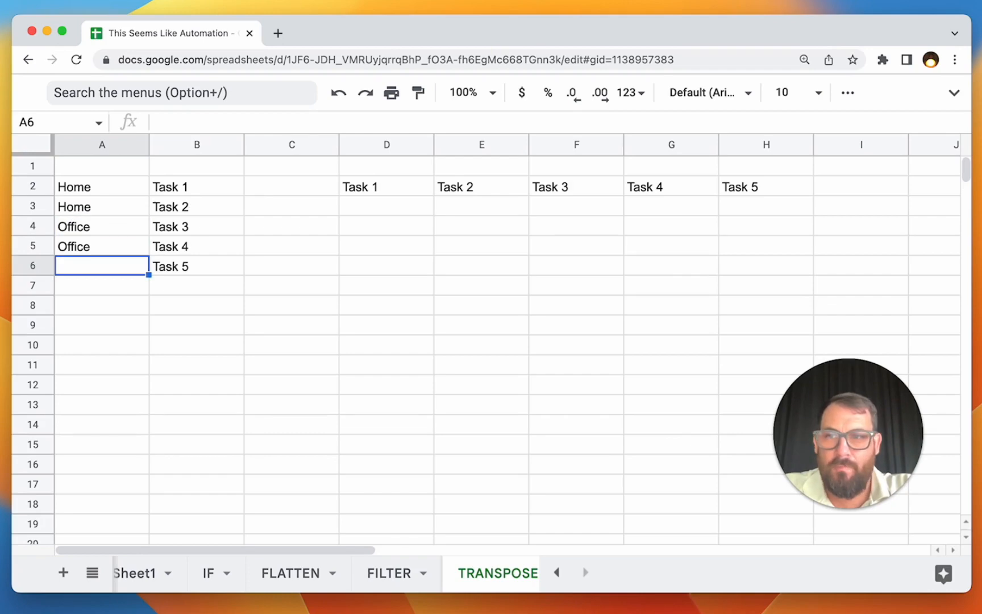
text(Baby)
key(Return)
Step: Extend the task series in column B down to Task 7 in B8
click(185, 181)
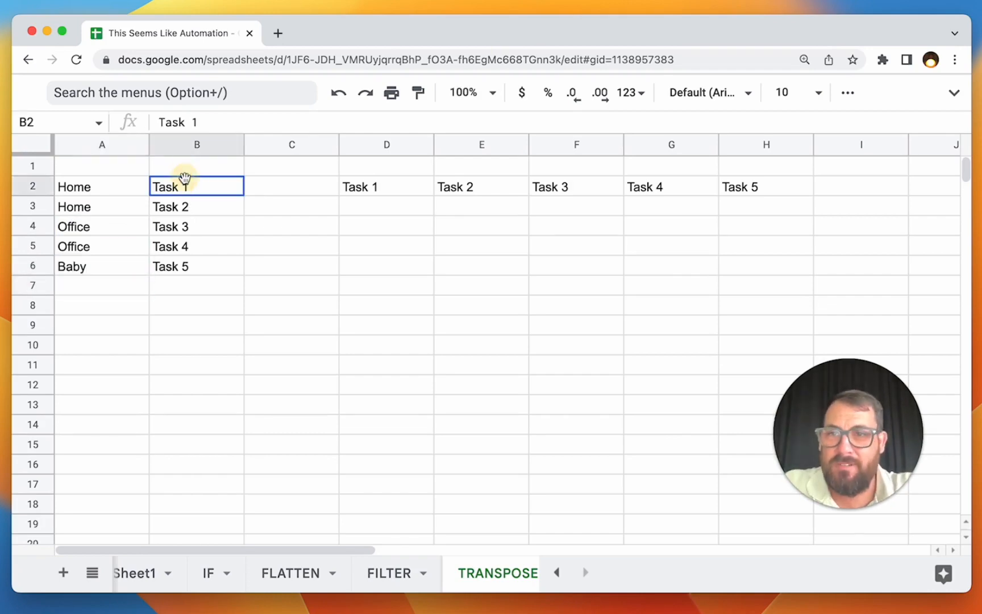
drag(185, 179, 186, 263)
click(235, 266)
click(231, 191)
drag(231, 191, 241, 307)
Step: Copy the Baby category from A6 into A7 and A8
click(125, 278)
key(Up)
key(super+c)
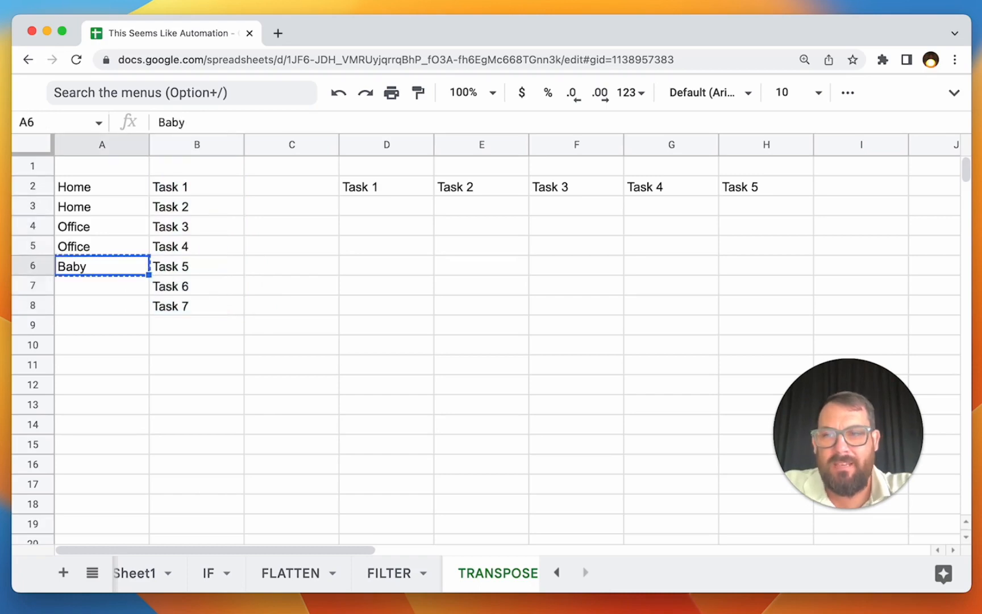
key(Down)
key(super+v)
key(Down)
key(super+v)
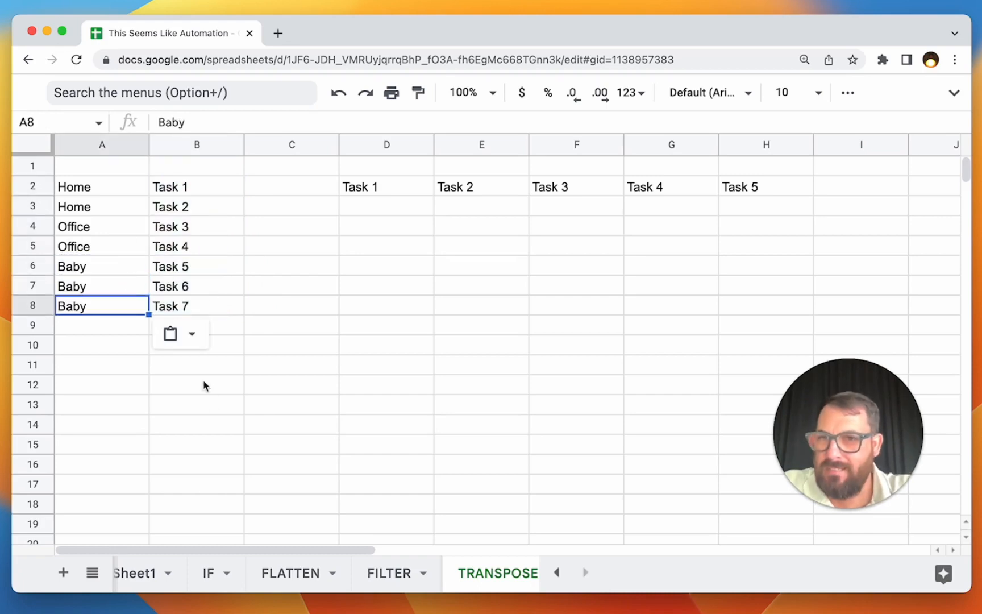
Step: Replace the transposed tasks in row 2 with the headings Home, Office and Baby in D2, E2 and F2
drag(113, 188, 103, 323)
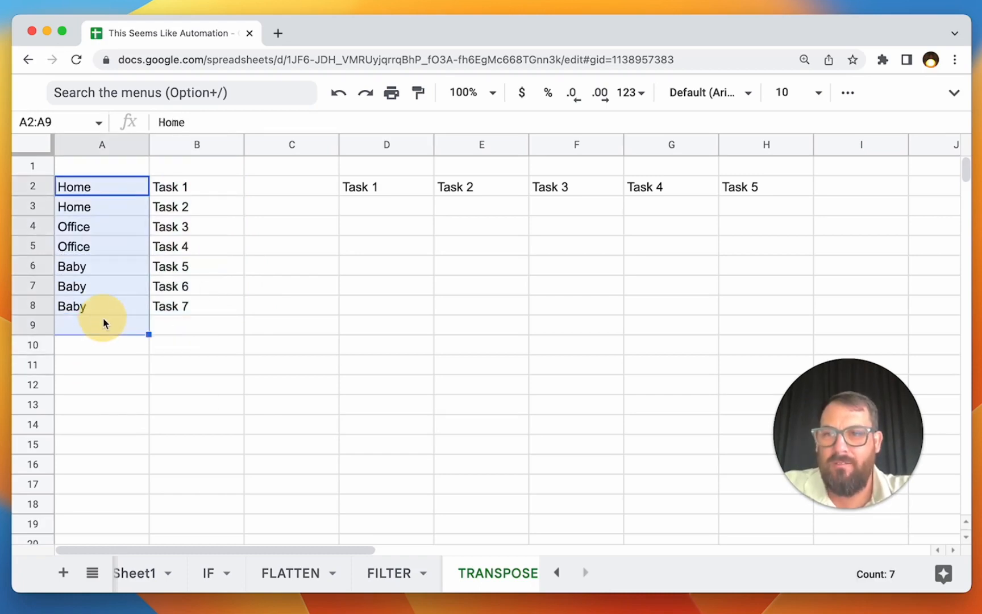
click(389, 187)
drag(391, 189, 761, 185)
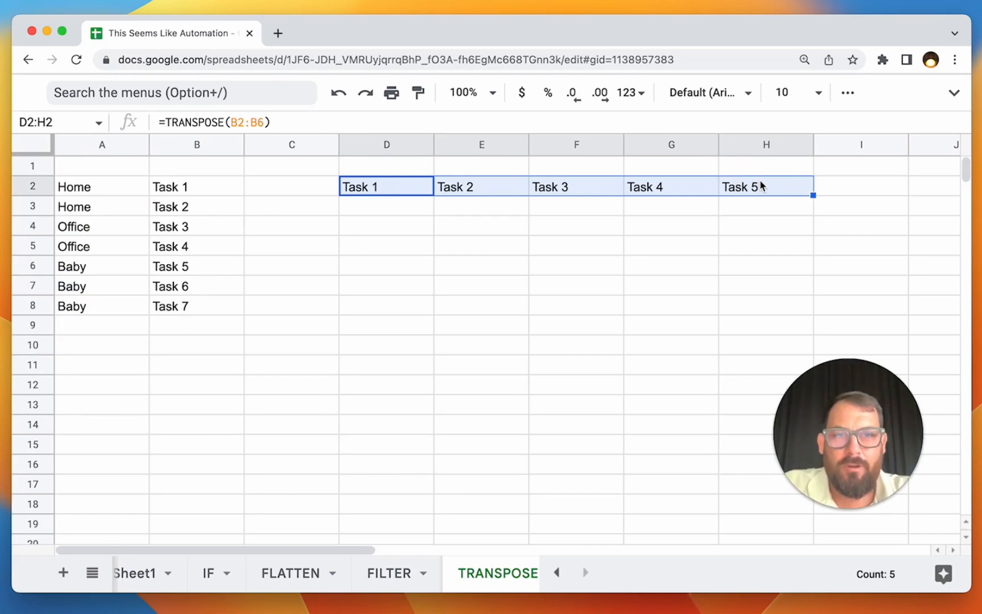
click(392, 193)
text(Home)
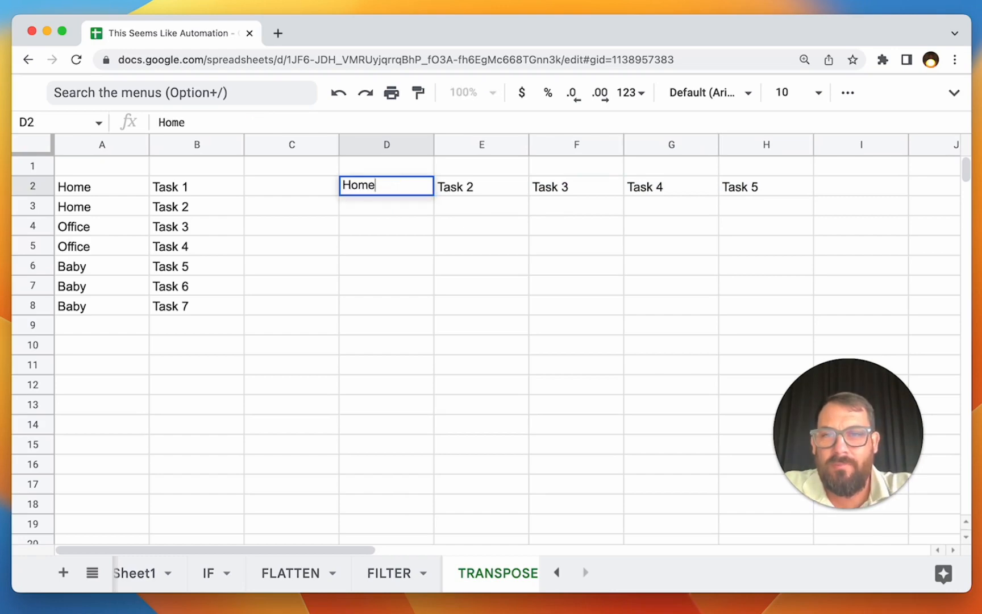
key(Tab)
text(Office)
key(Tab)
text(Baby)
key(Return)
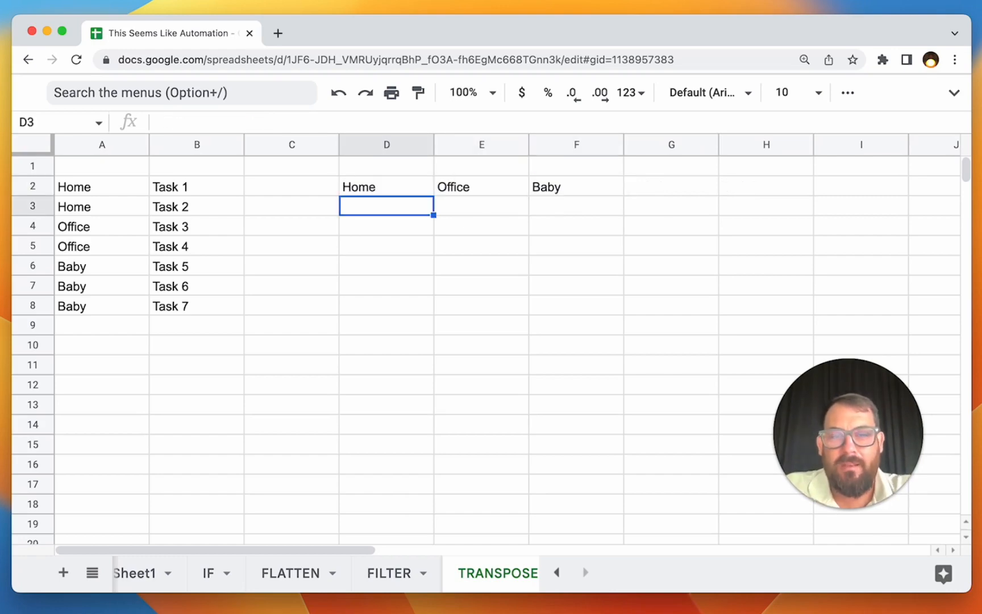
drag(402, 214, 388, 285)
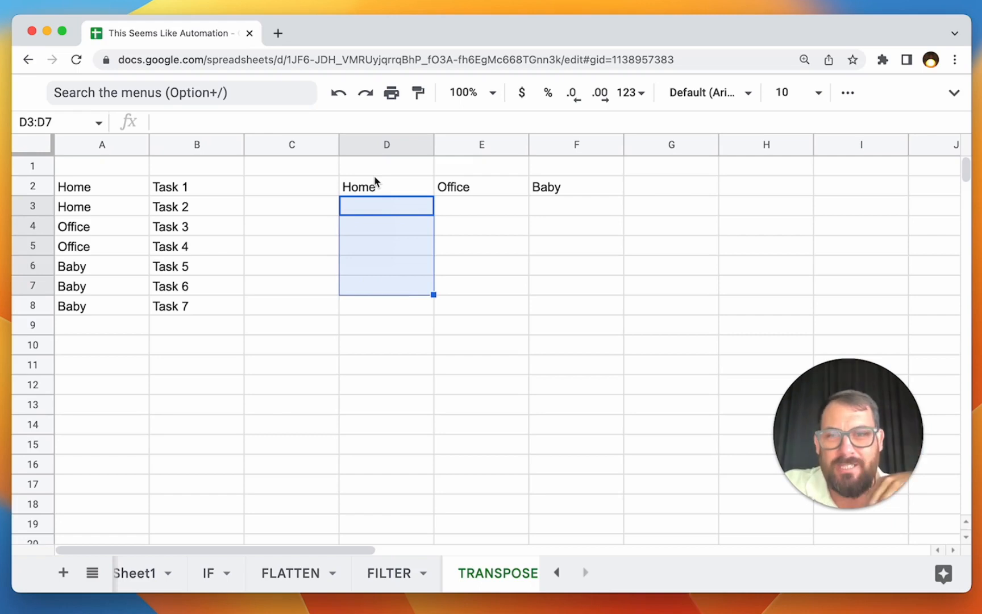
click(372, 206)
drag(399, 194, 564, 192)
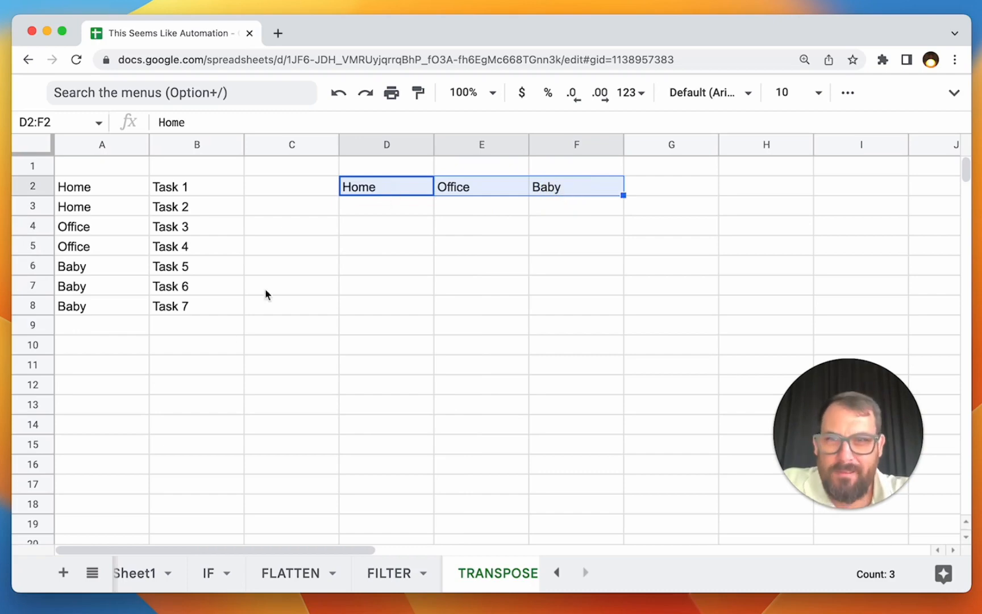
Step: Add the category Car in A9 below the existing categories
click(110, 332)
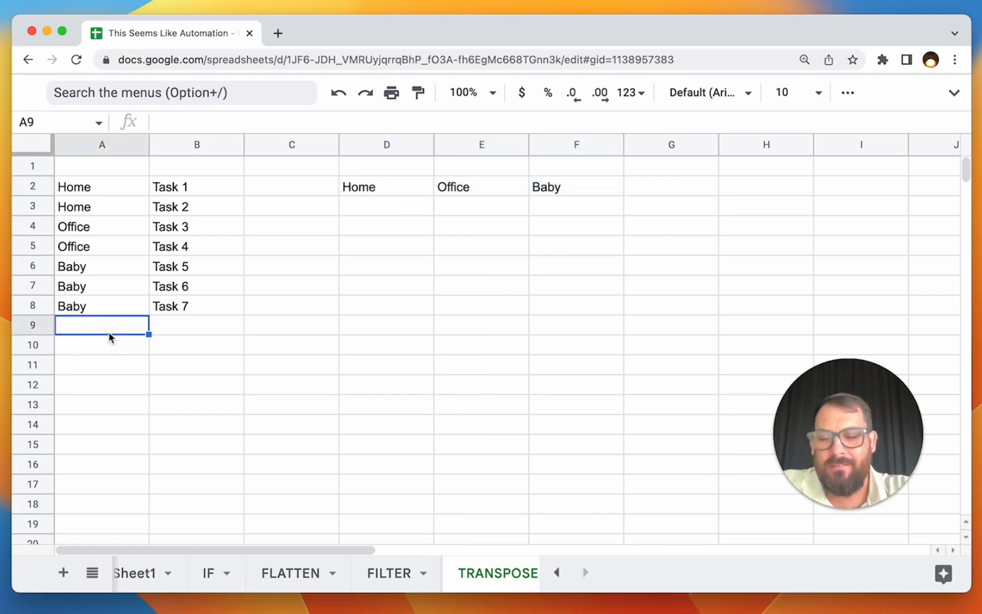
text(Car)
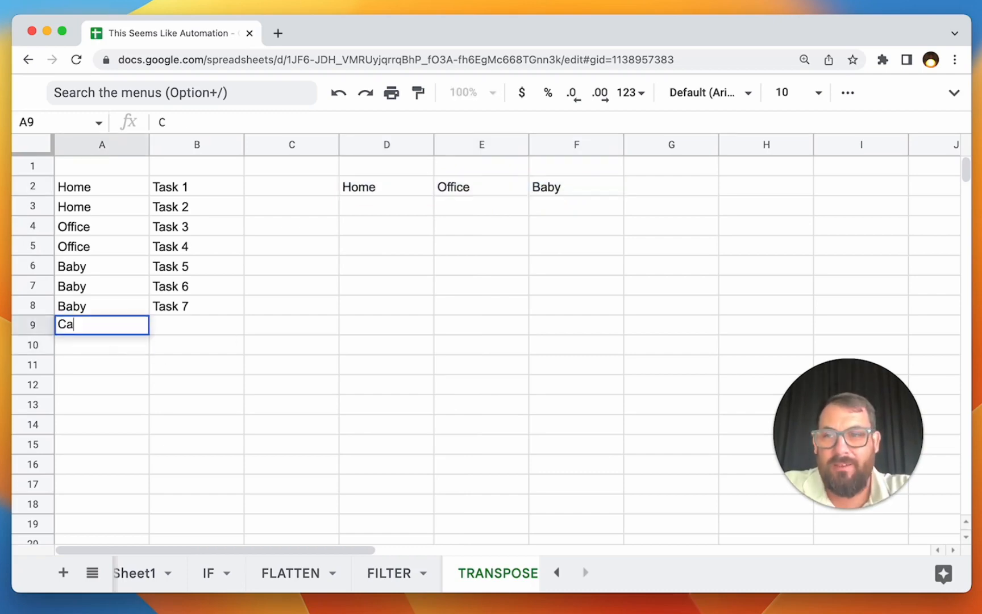
key(Return)
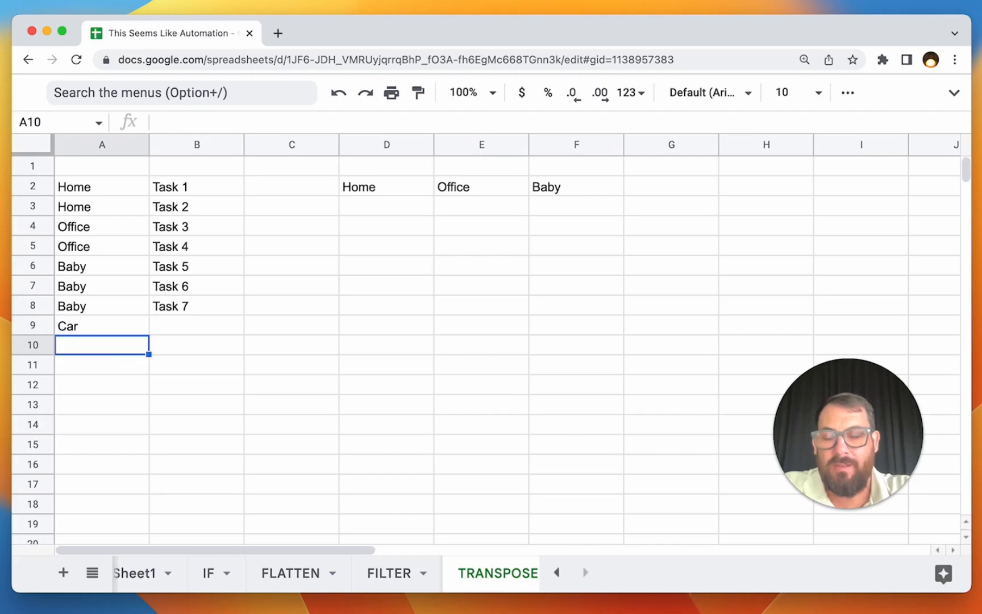
Step: Clear the headings in D2:F2 and enter =UNIQUE(A:A) in D2 to list the distinct categories
click(373, 194)
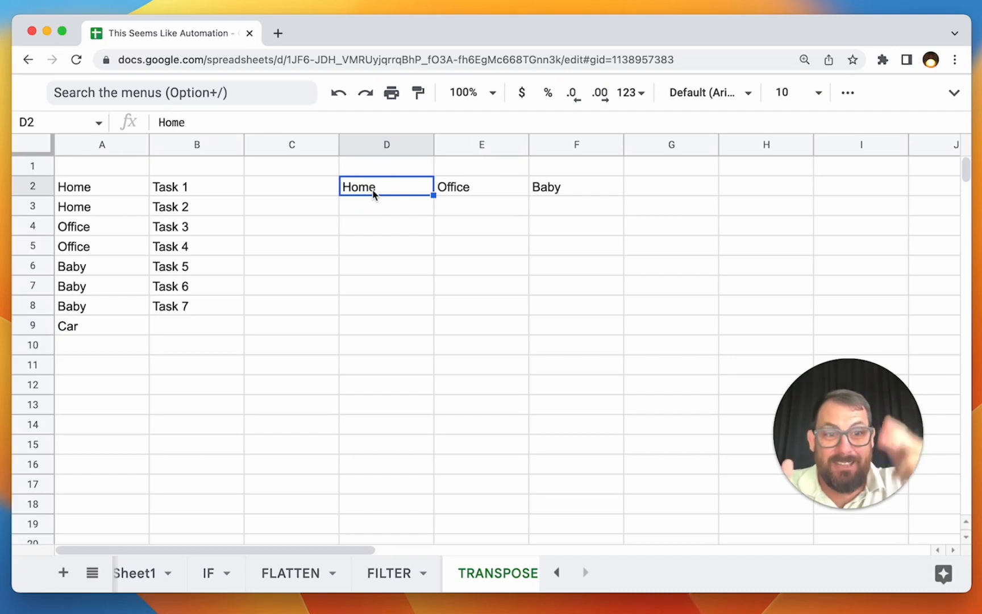
drag(373, 193, 544, 188)
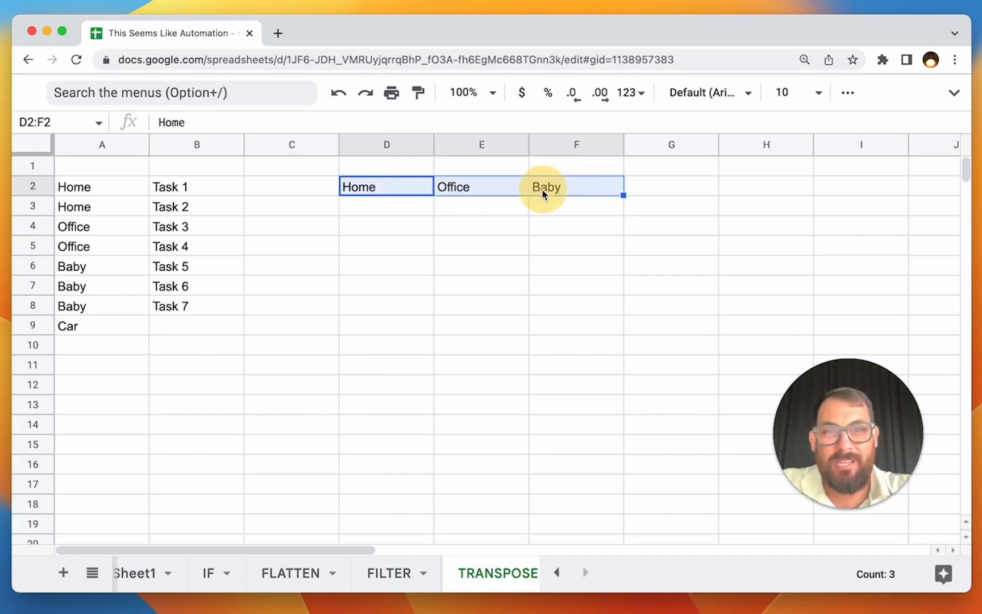
key(Delete)
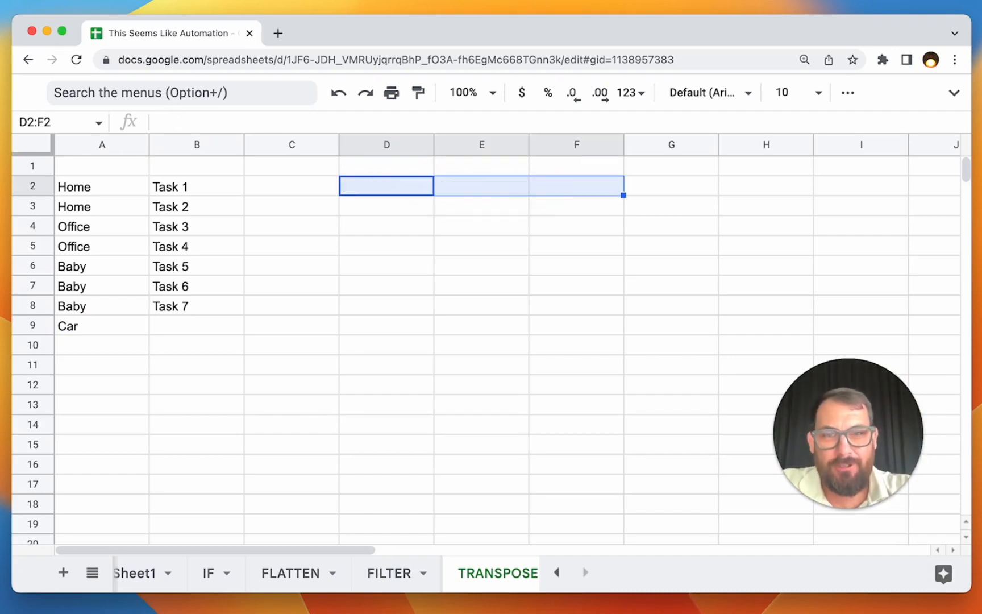
text(=UNIQUE()
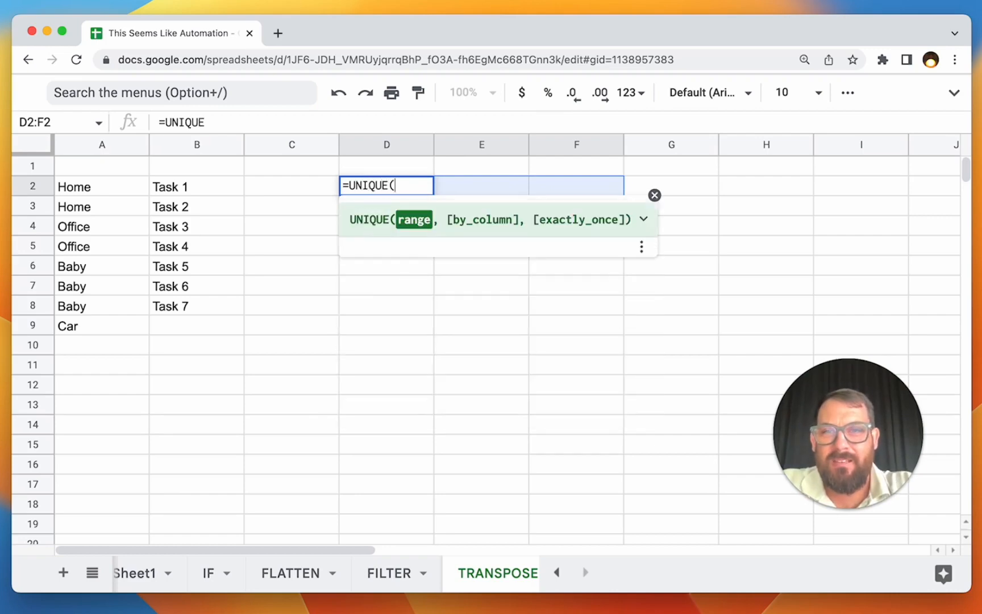
click(99, 138)
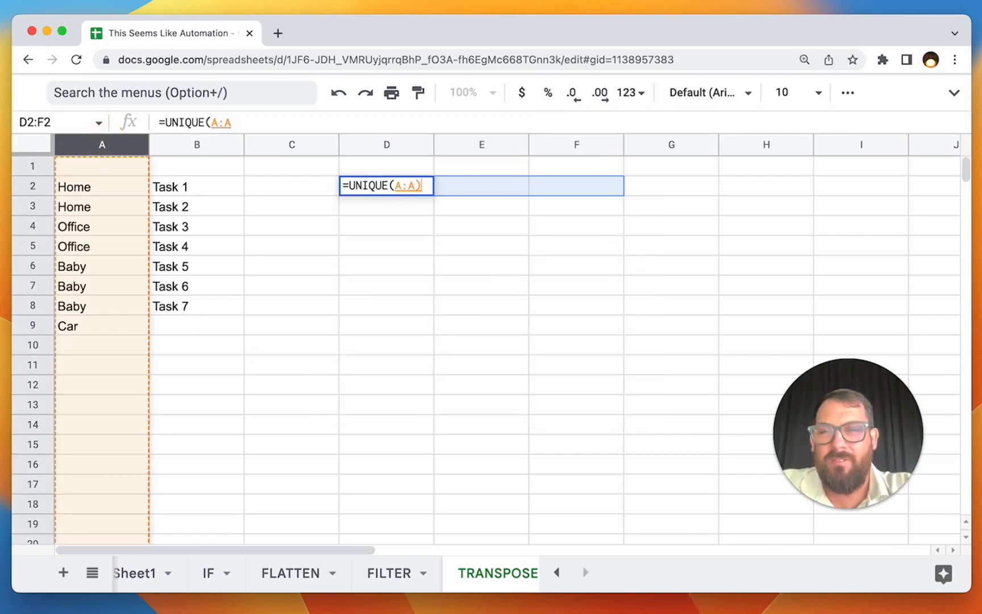
key(Return)
Step: Test the unique category list by clearing Car from A9 and entering Car there again
drag(398, 206, 404, 269)
click(85, 328)
key(Delete)
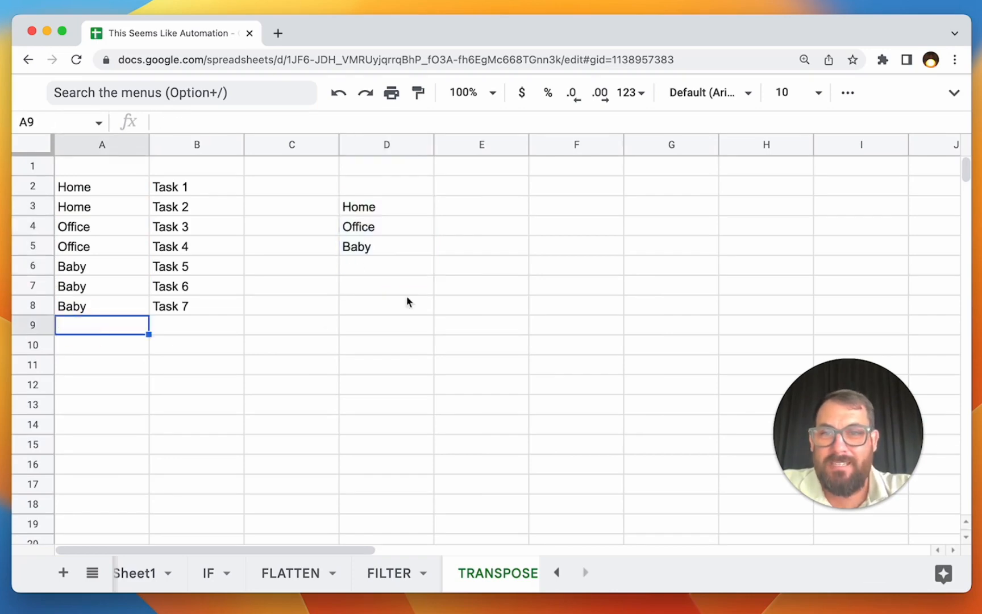
drag(396, 226, 396, 246)
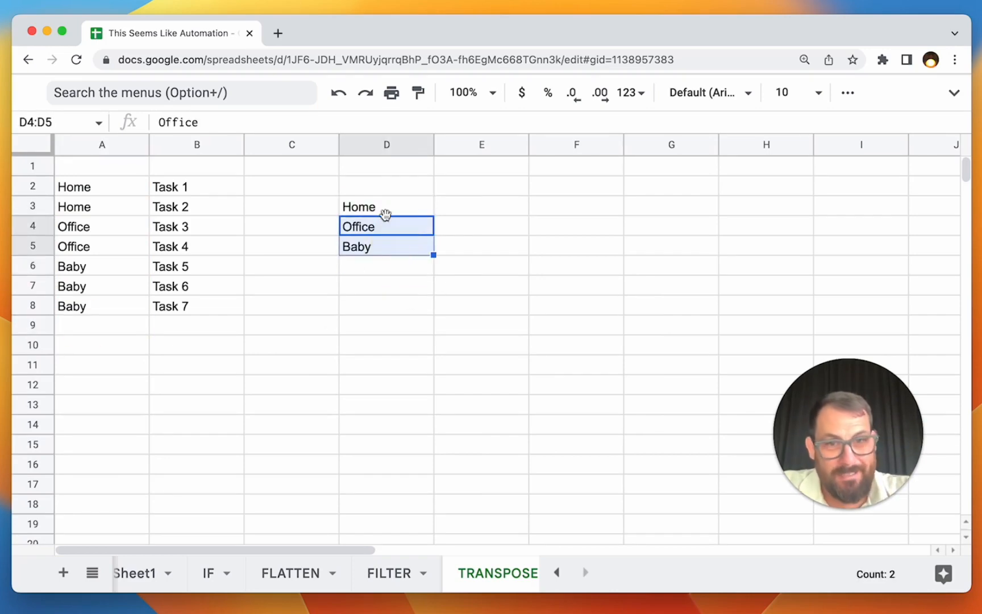
click(101, 328)
text(Car)
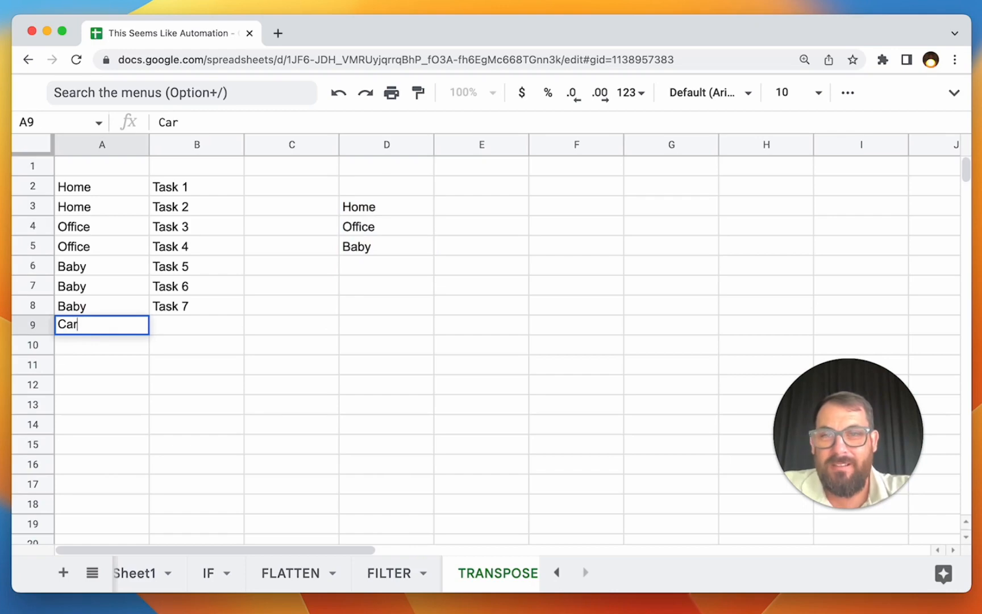
key(Return)
drag(400, 188, 399, 288)
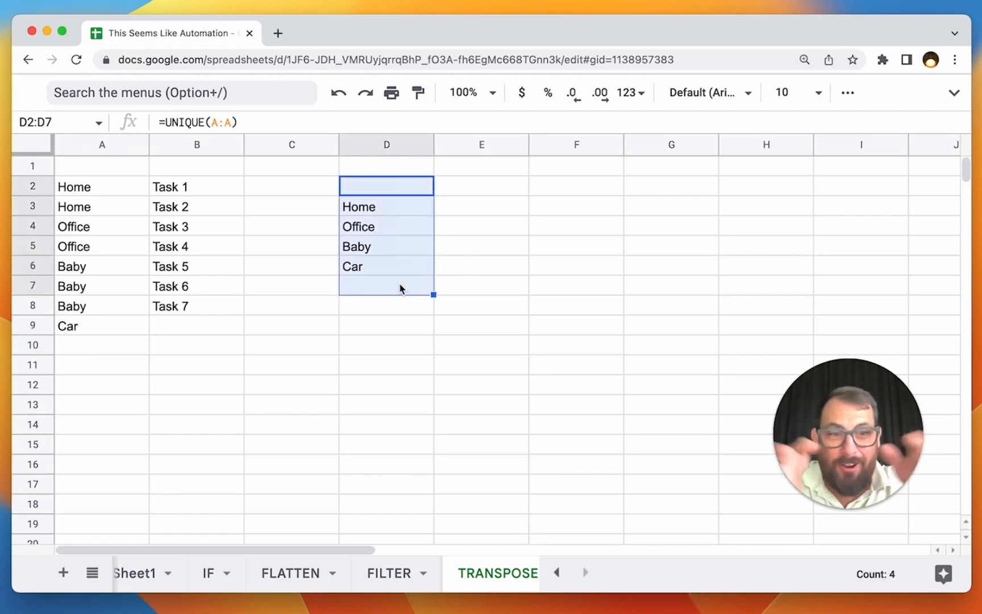
Step: Wrap the formula in D2 as =Transpose(UNIQUE(A:A)) to lay the distinct categories out across the row
click(387, 199)
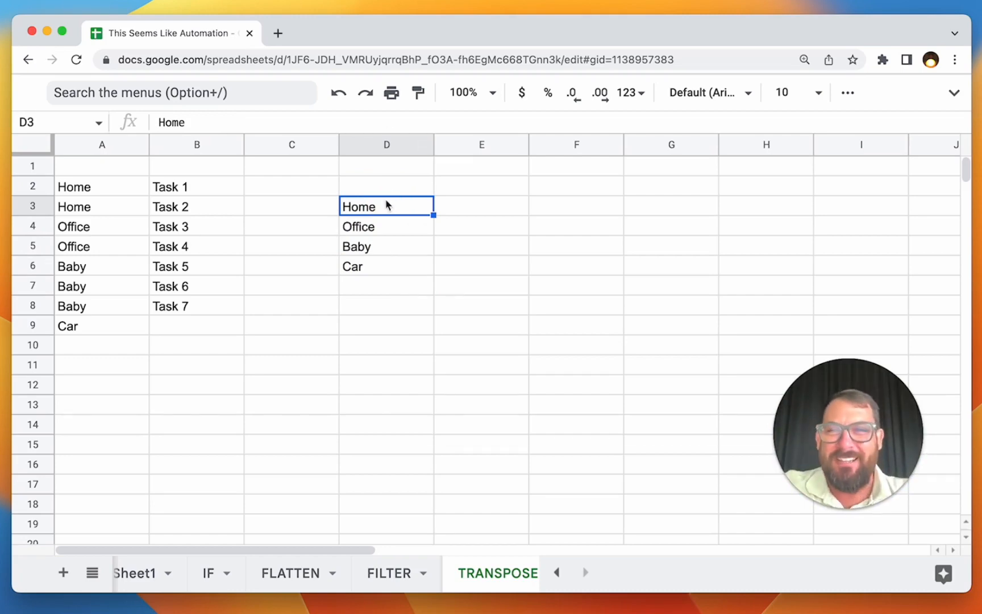
click(377, 187)
double_click(377, 186)
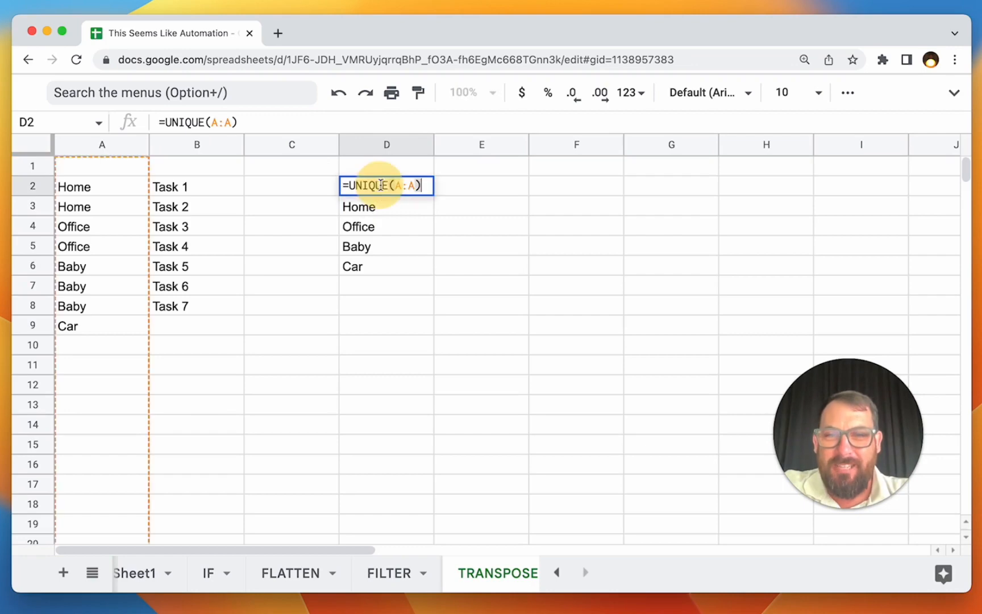
click(351, 183)
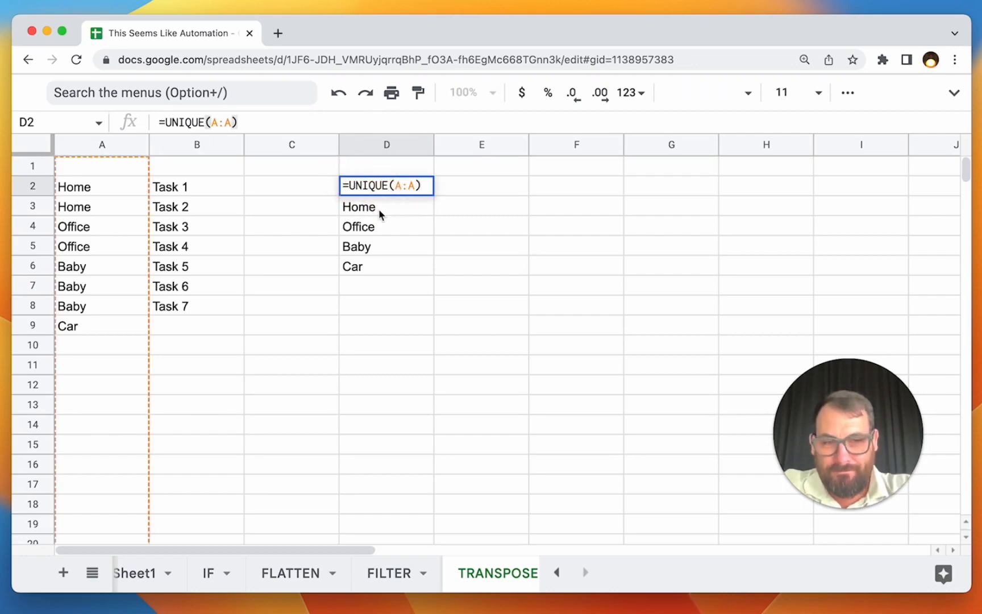
text(Transpose(UNIQUE(A:A))
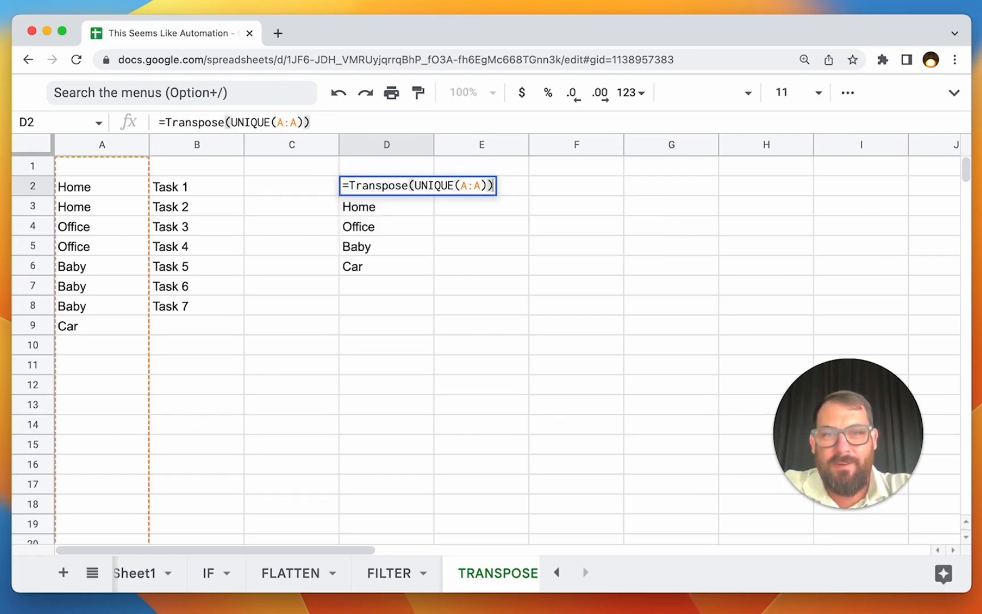
key(Return)
click(433, 187)
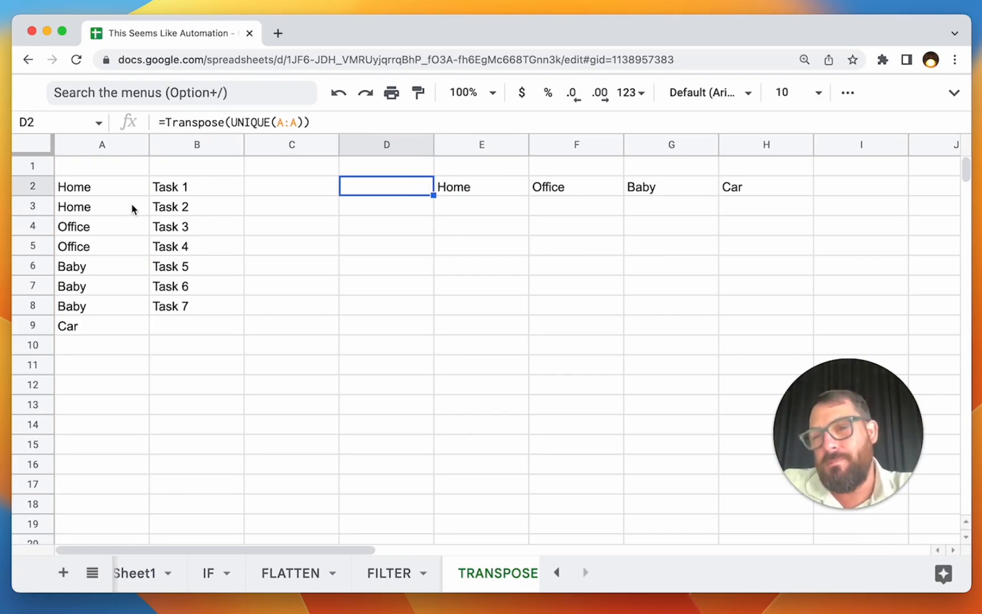
drag(131, 208, 118, 324)
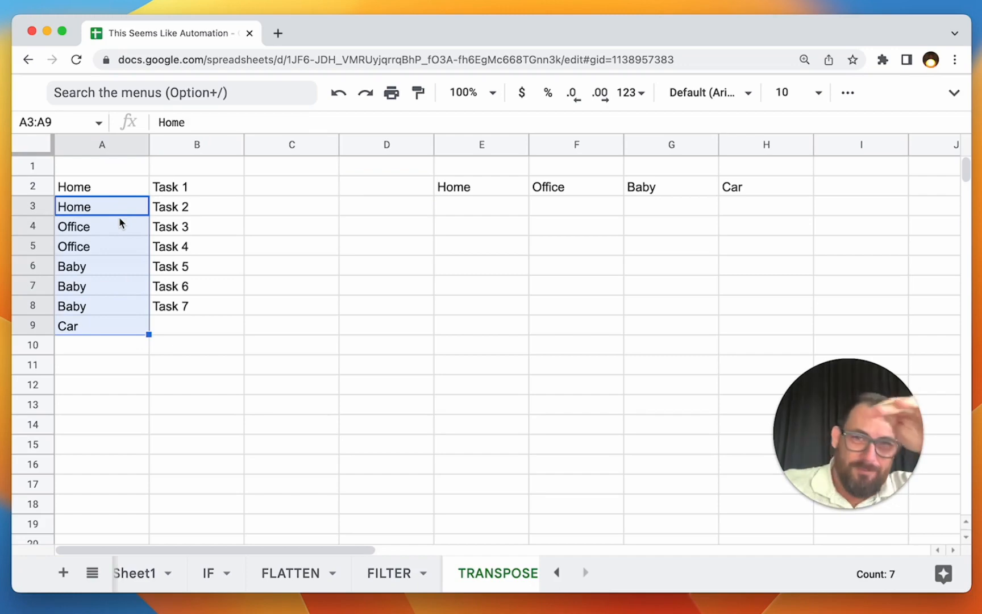
click(402, 195)
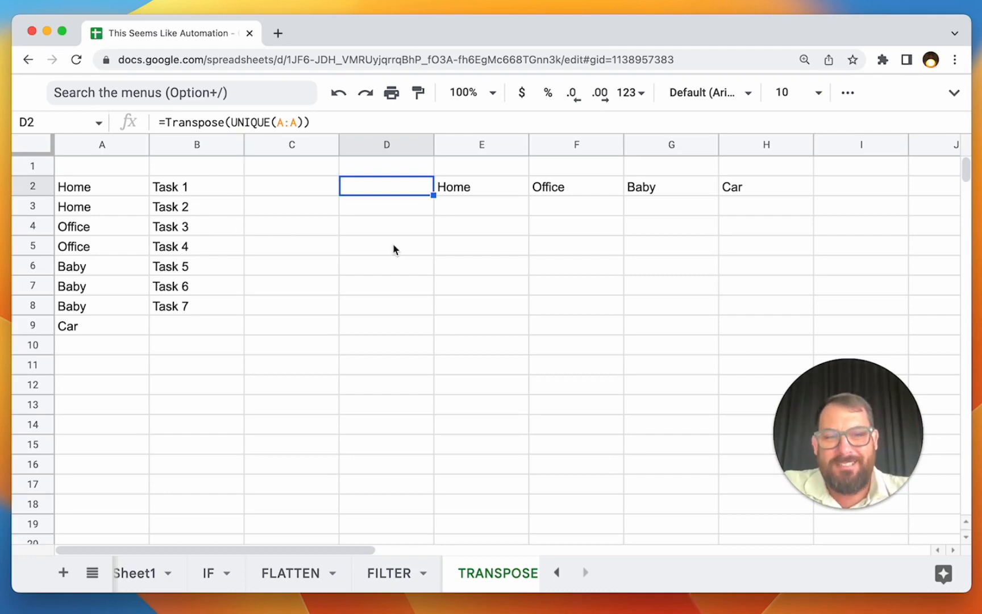
click(471, 215)
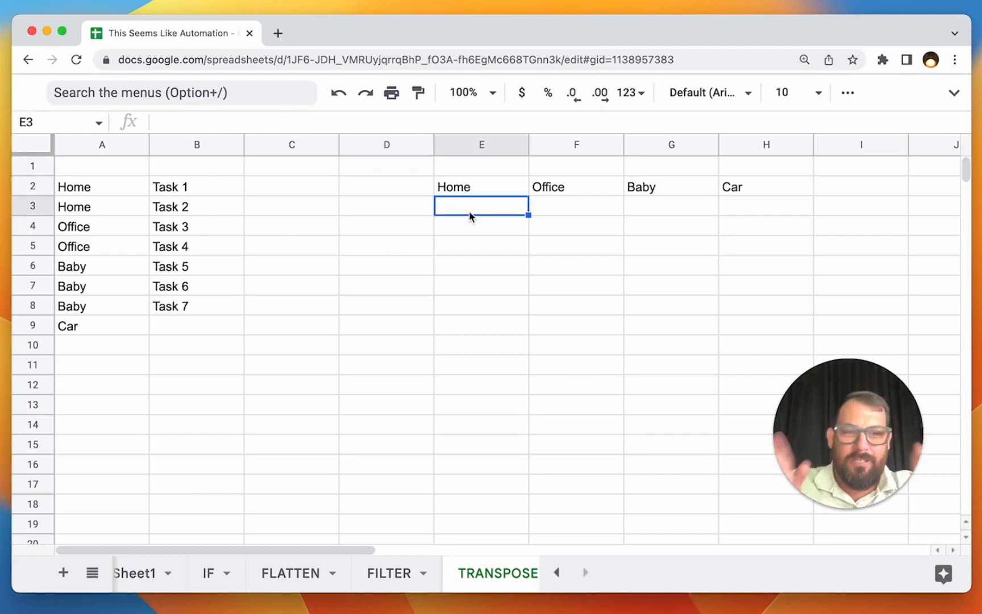